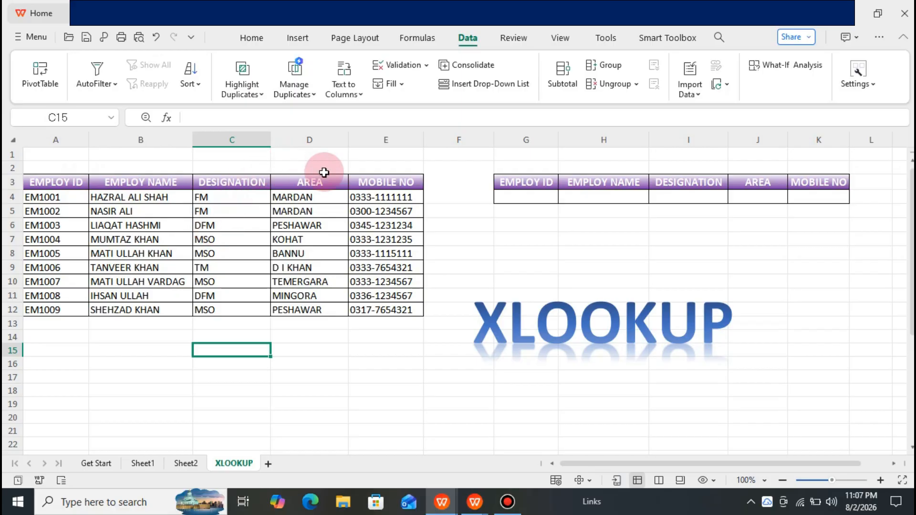
Step: Add list data validation to cell G4 under the second EMPLOY ID header, using the IDs in A4:A12 as source
click(521, 222)
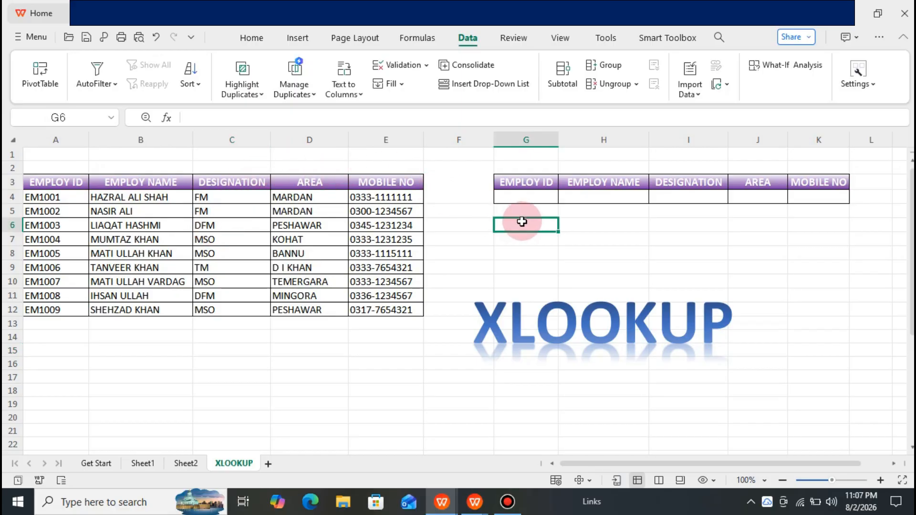
key(Up)
key(Up)
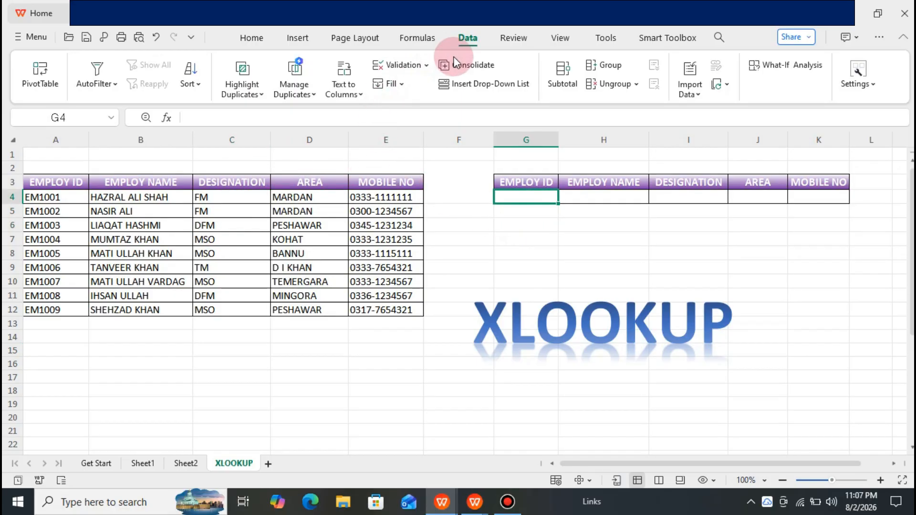
click(427, 64)
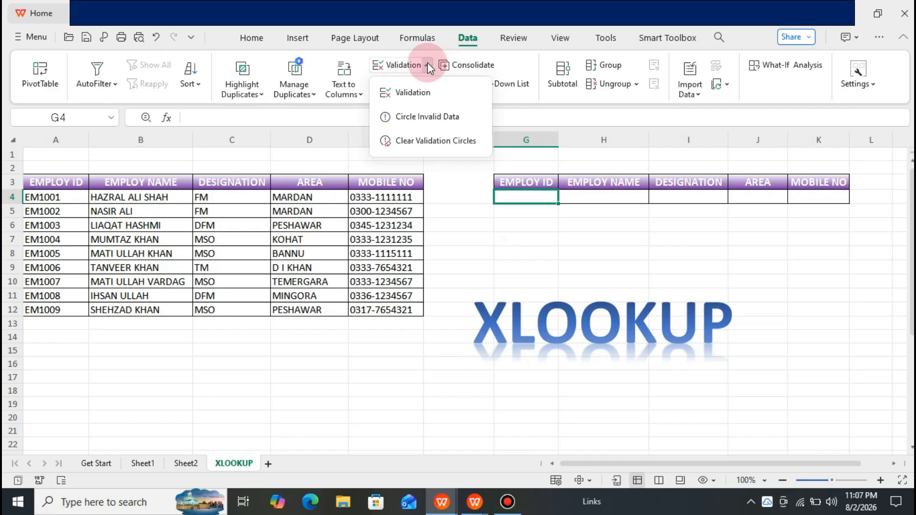
click(414, 94)
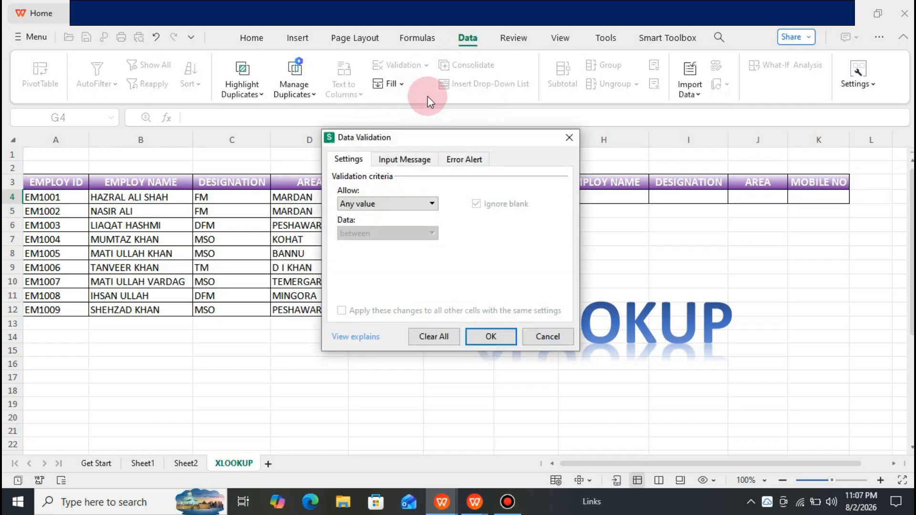
click(431, 203)
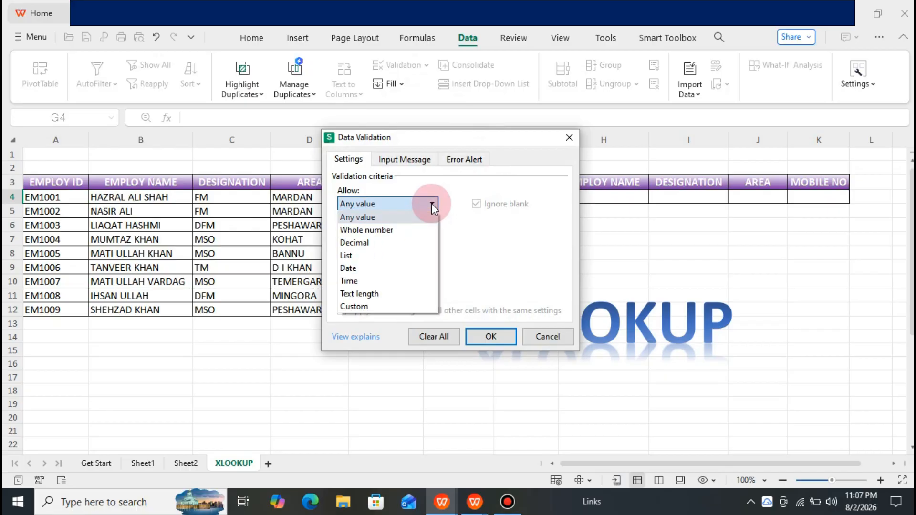
click(386, 256)
click(406, 264)
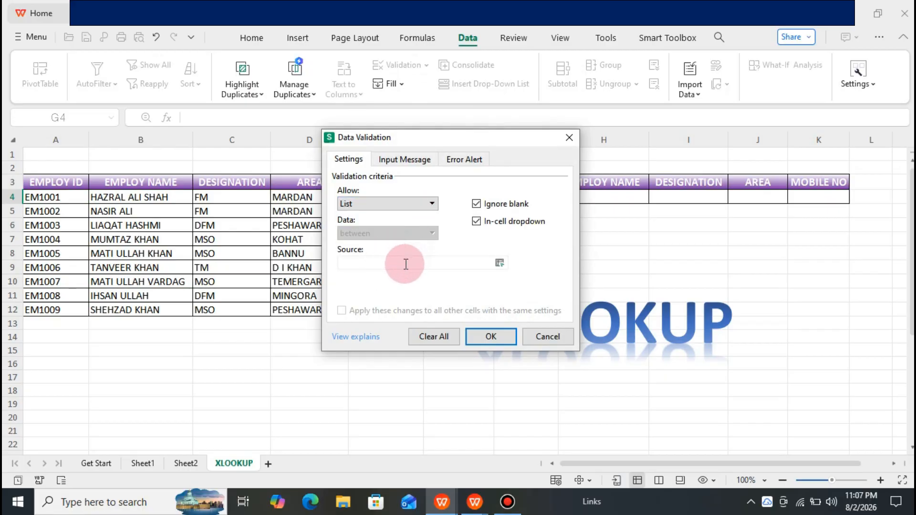
click(78, 197)
drag(79, 280, 79, 310)
click(476, 315)
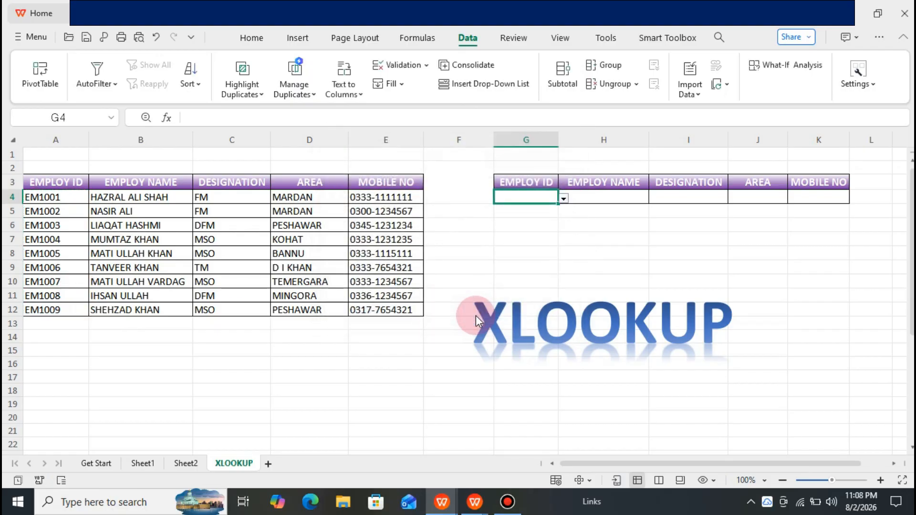
Step: Check the employee ID options offered by the drop-down list in cell G4
click(564, 199)
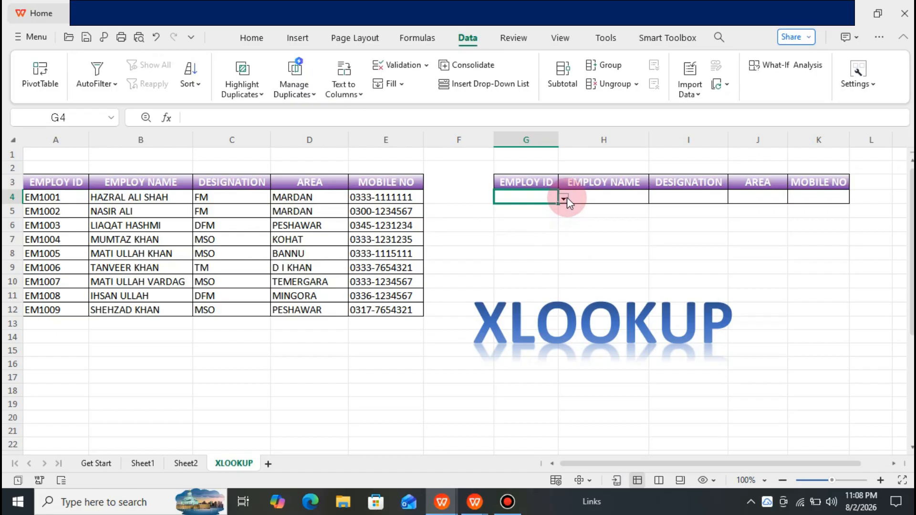
click(564, 200)
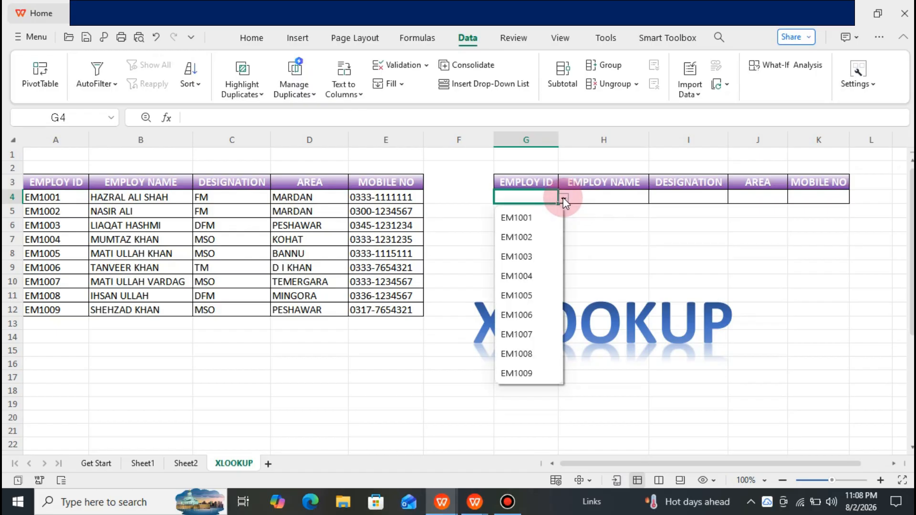
click(609, 216)
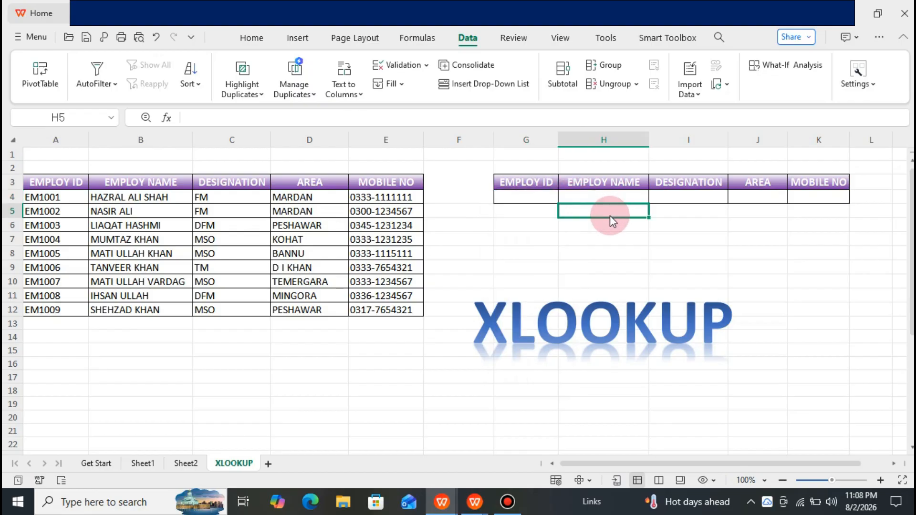
Step: Start an XLOOKUP formula in cell H4 with G4 as the lookup value
key(Up)
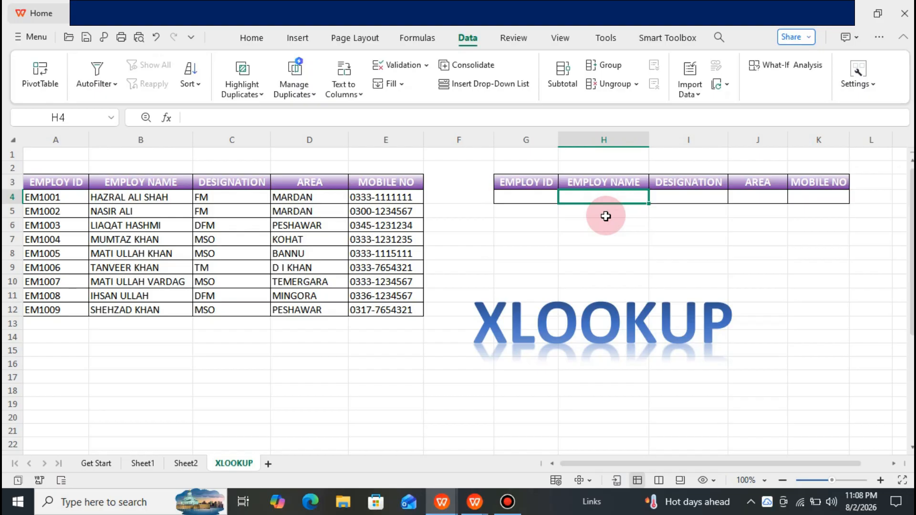
text(=X)
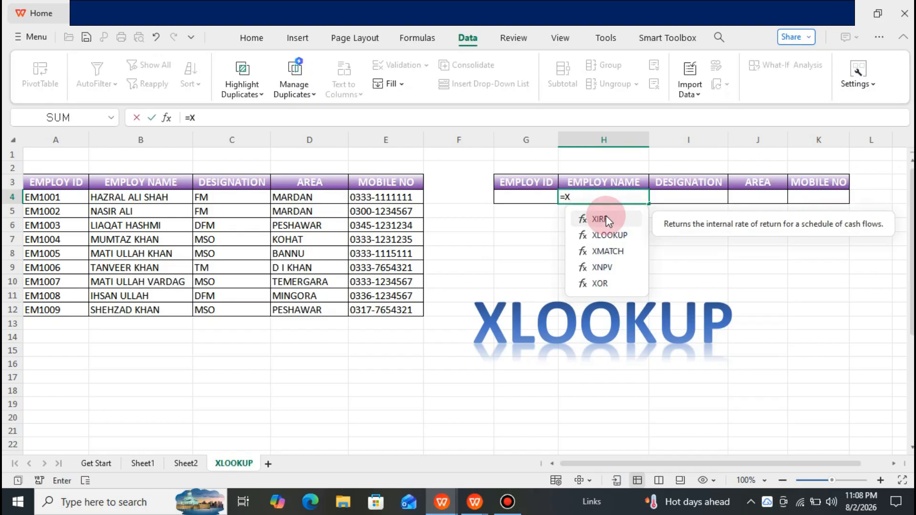
text(LOOK)
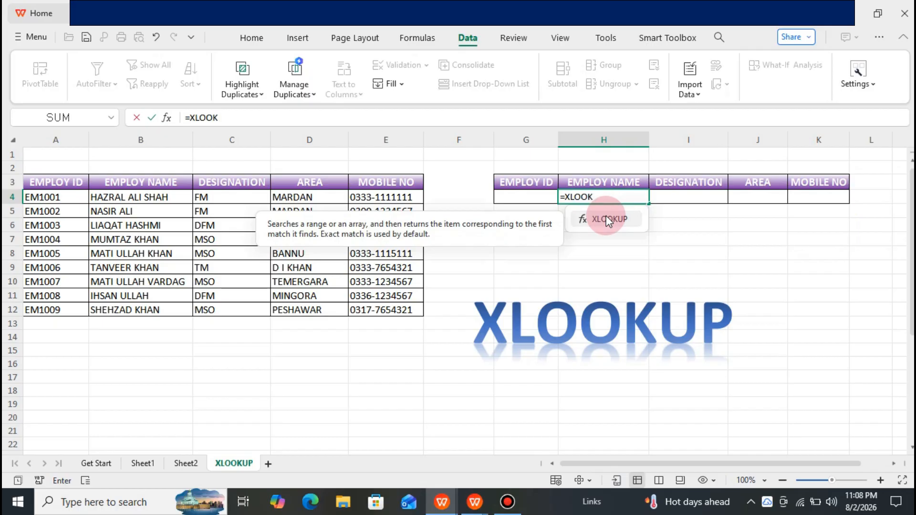
text(UP)
double_click(607, 220)
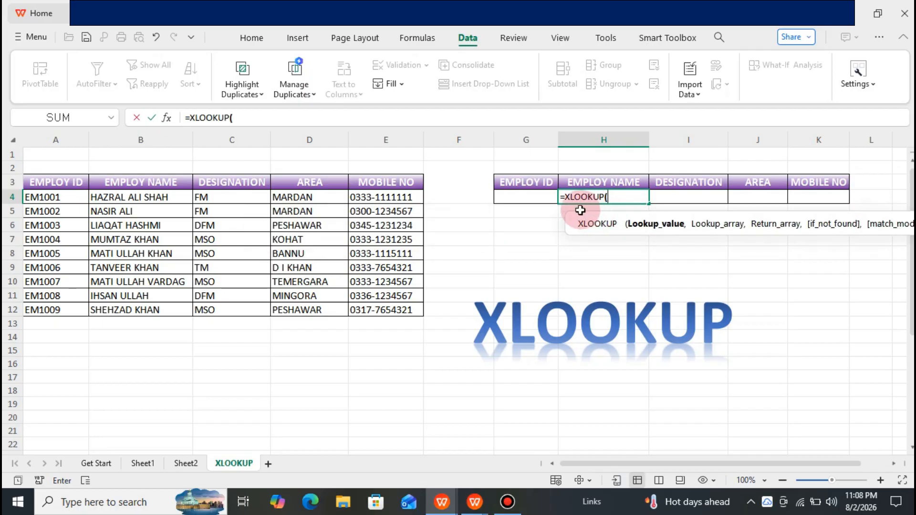
click(527, 200)
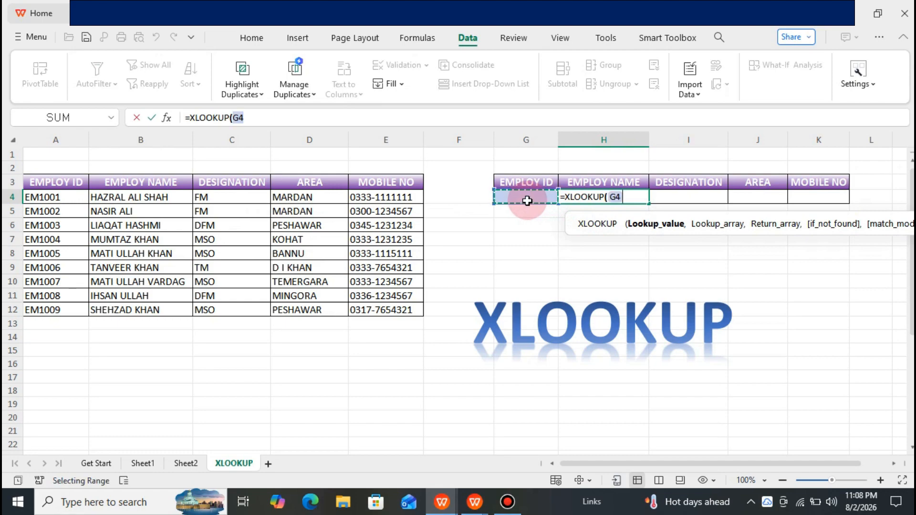
text(,)
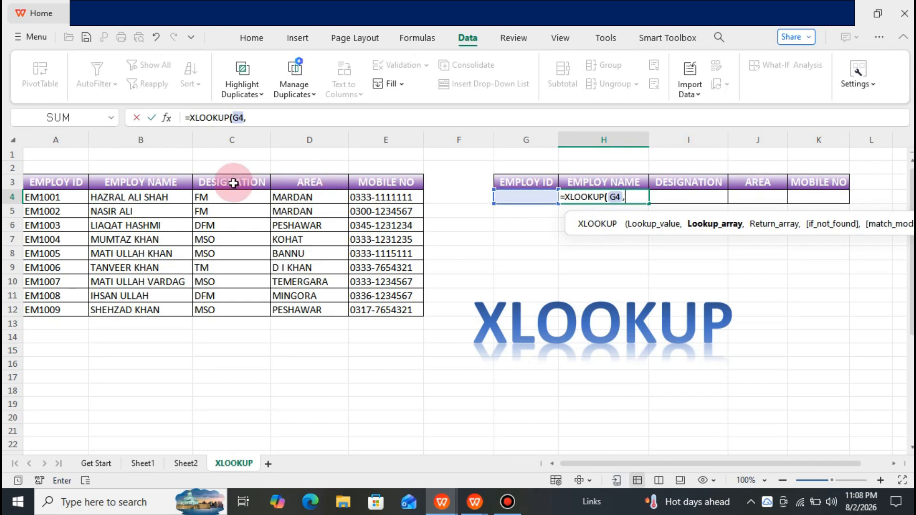
Step: Set the XLOOKUP lookup array to the employee ID range A4:A12
click(74, 200)
key(shift+Down)
key(shift+Down)
key(shift+Down)
key(shift+Down)
key(shift+Down)
key(shift+Down)
key(shift+Down)
key(shift+Down)
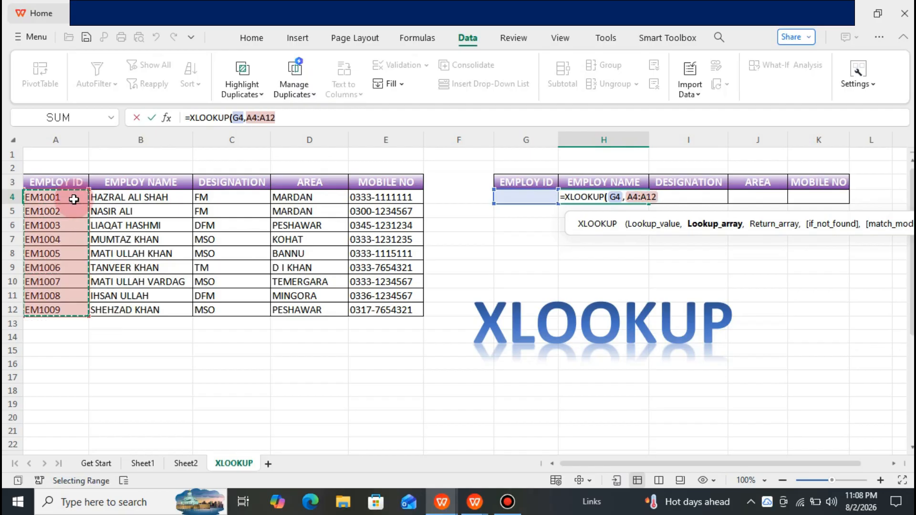
text(,)
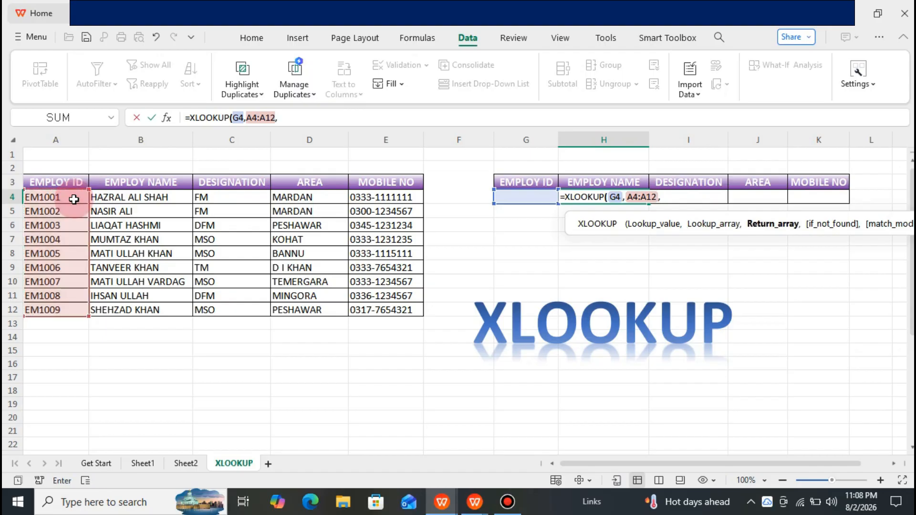
Step: Set the XLOOKUP return array to B4:E12, covering the employee name through mobile number columns
click(180, 192)
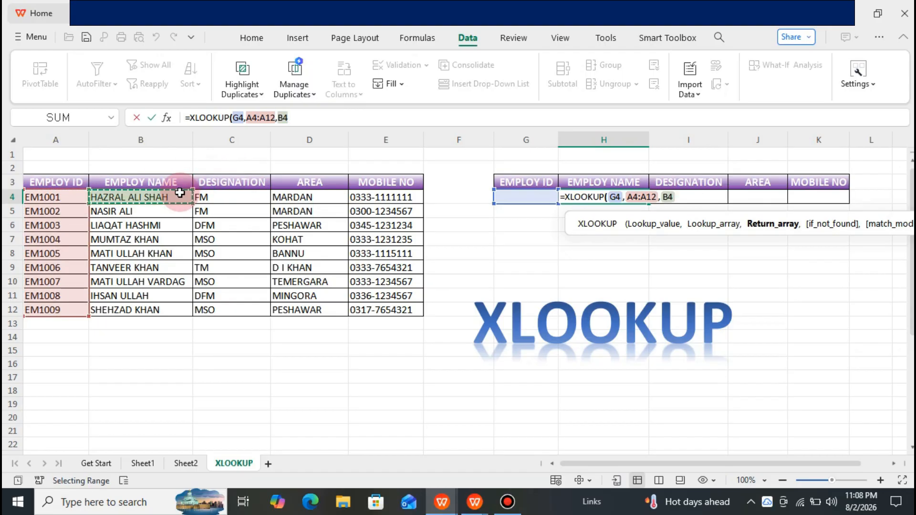
key(shift+Down)
key(shift+Down)
key(shift+Down)
key(shift+Down)
key(shift+Down)
key(shift+Down)
key(shift+Down)
key(shift+Down)
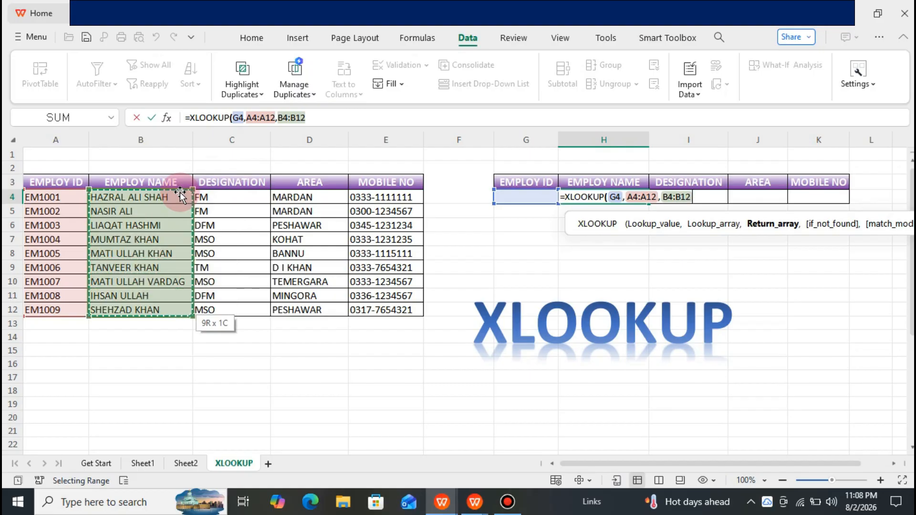
key(shift+Right)
key(shift+Right)
key(shift+Right)
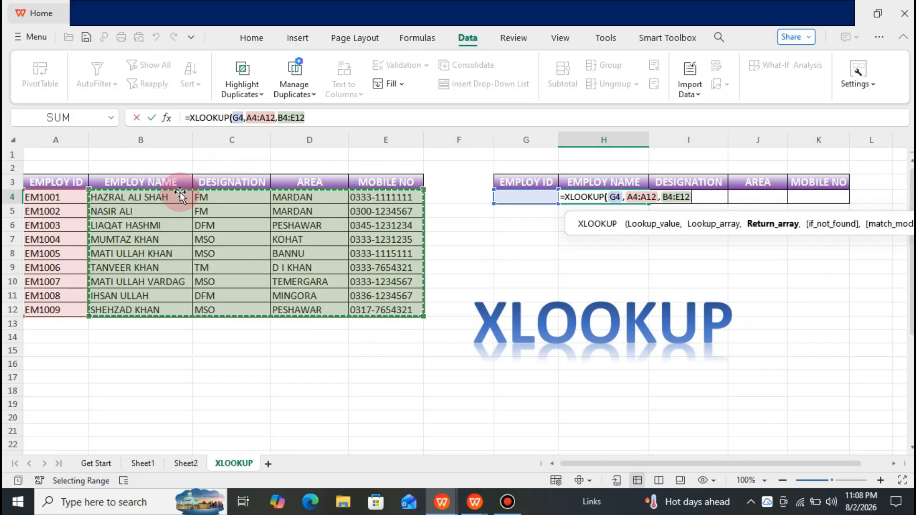
text(,)
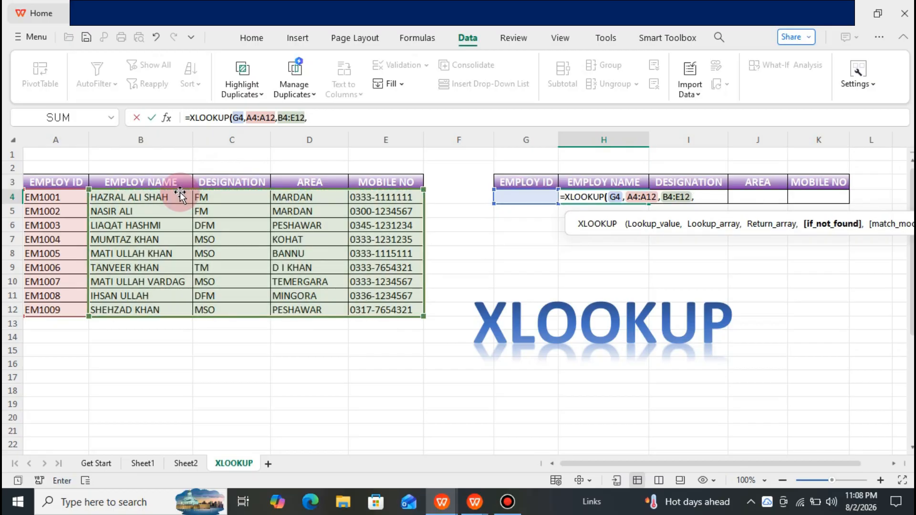
Step: Complete the XLOOKUP formula with "NOT FOUND" as the if-not-found text, match mode 0 and search mode 1
text("NOT FOUND)
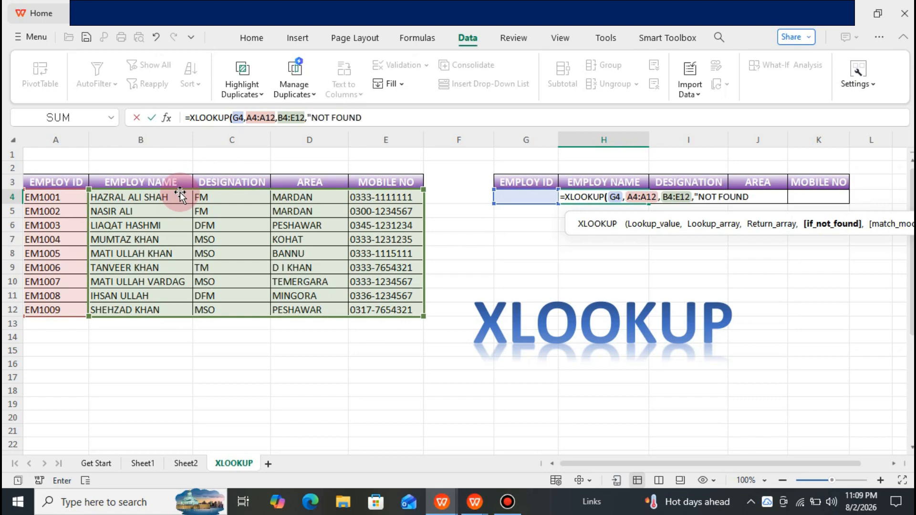
text(",)
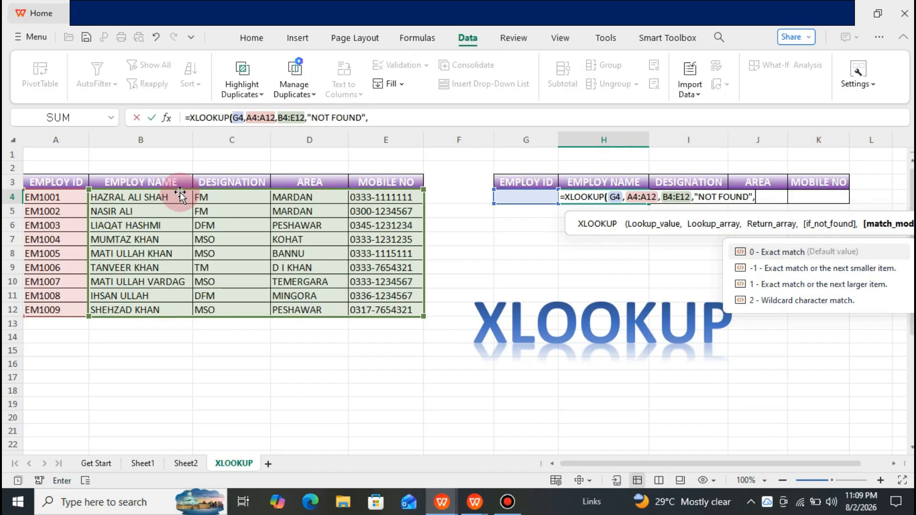
text(0)
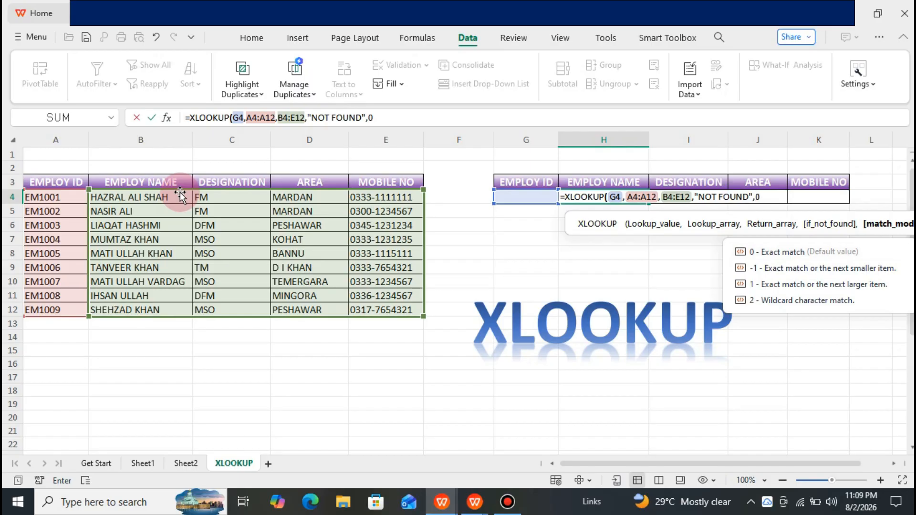
text(,)
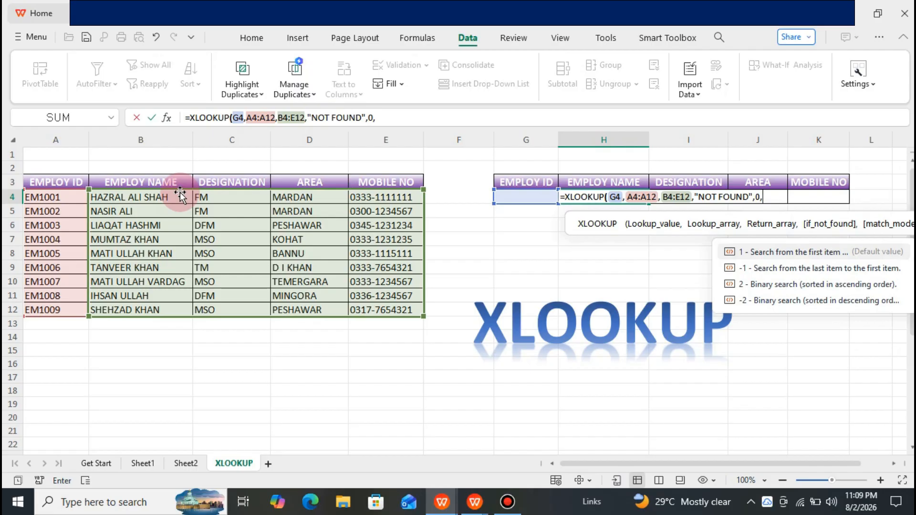
text(1)
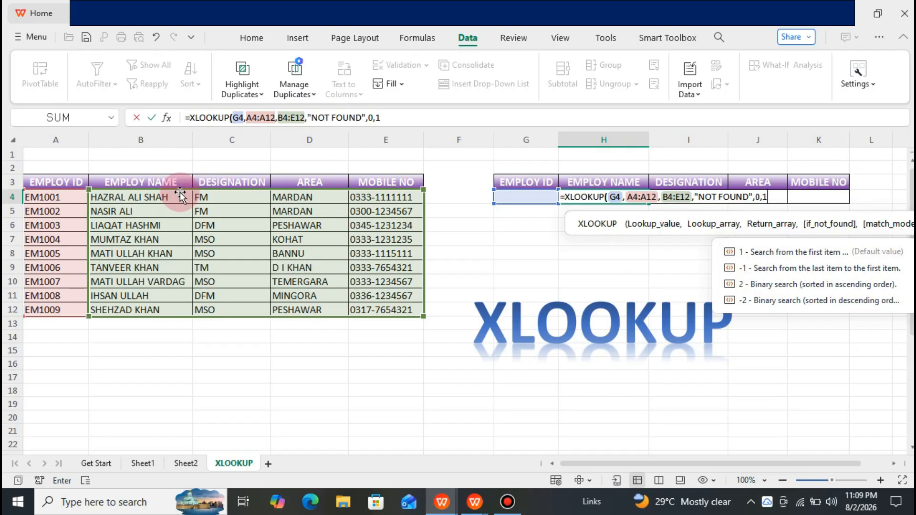
text())
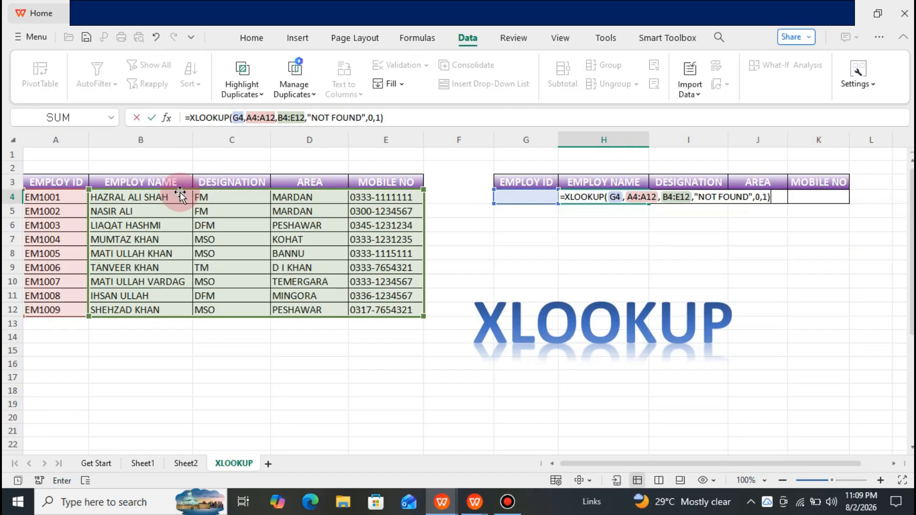
key(Return)
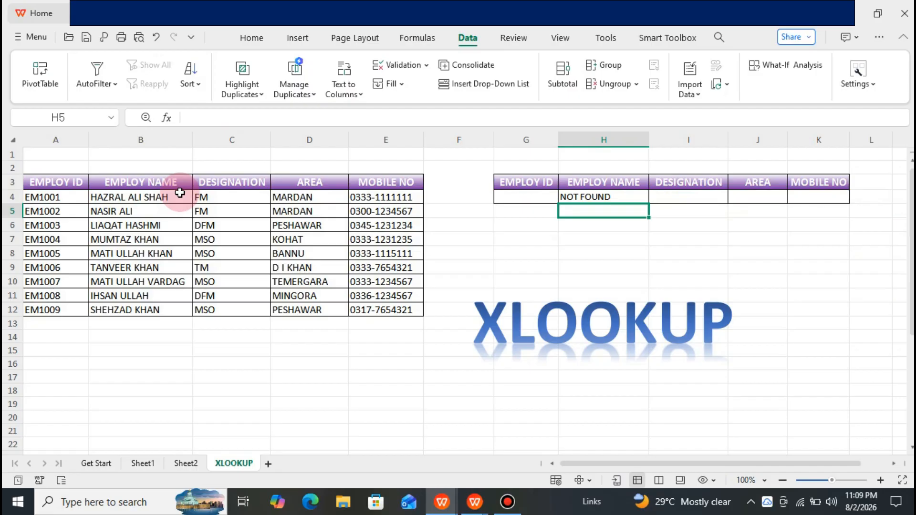
Step: Test the lookup by choosing the second and the fourth employee ID in turn in cell G4
key(Up)
key(Left)
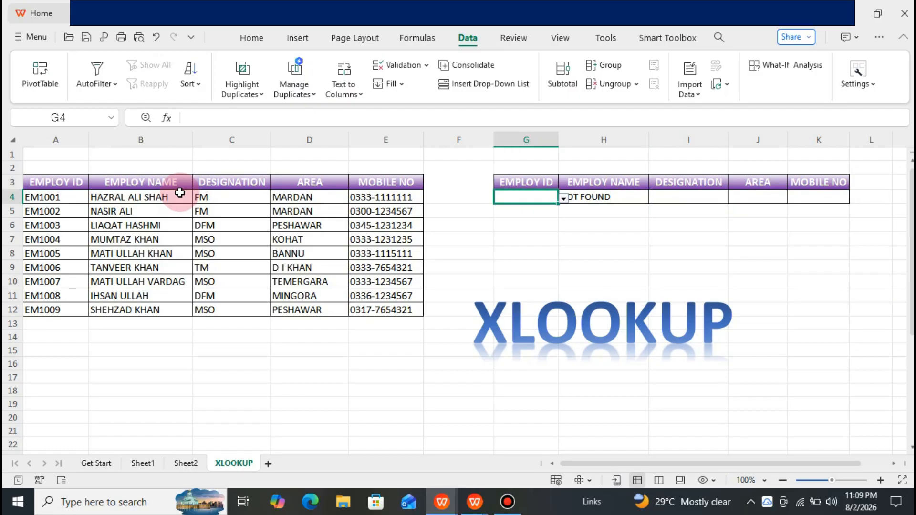
click(563, 199)
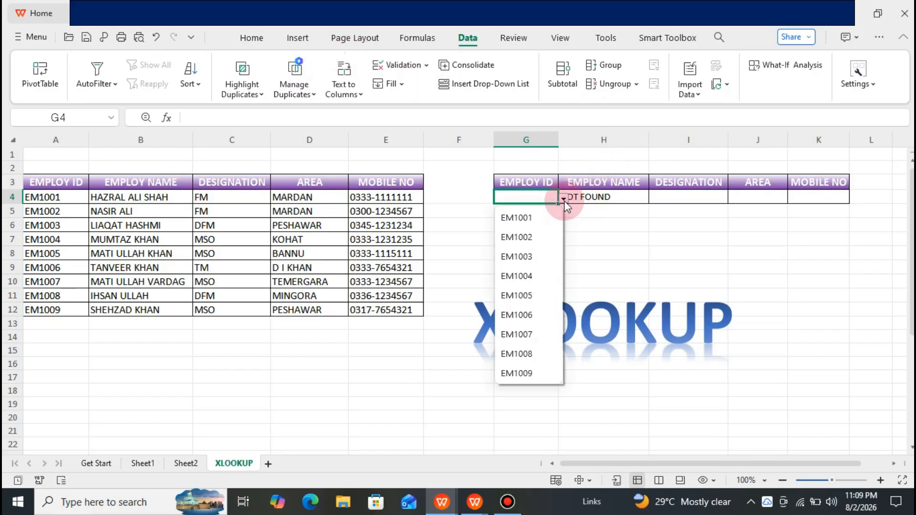
click(535, 242)
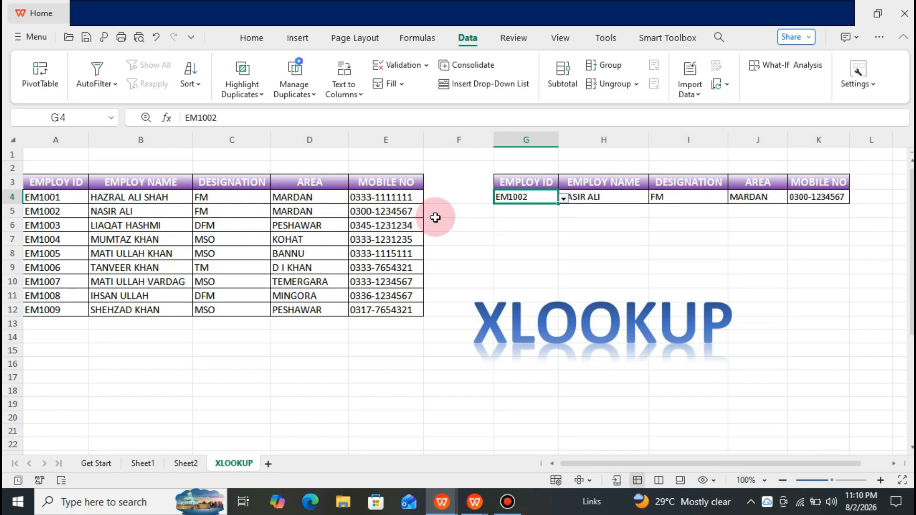
click(563, 198)
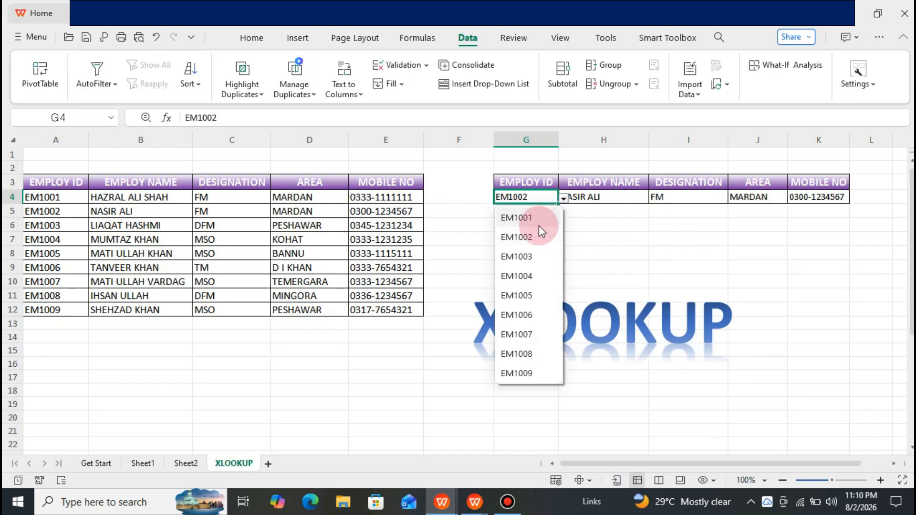
click(530, 276)
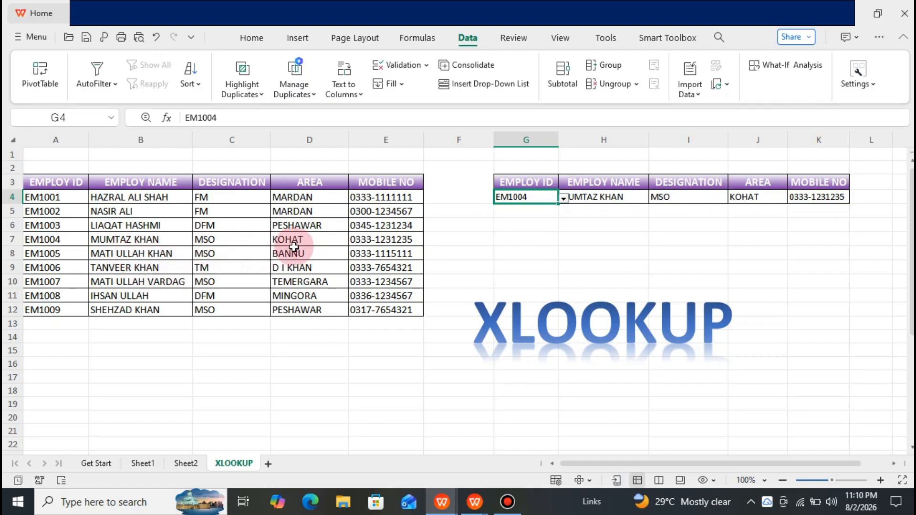
Step: Test the lookup further by choosing the seventh and the ninth employee ID in turn in cell G4
click(563, 199)
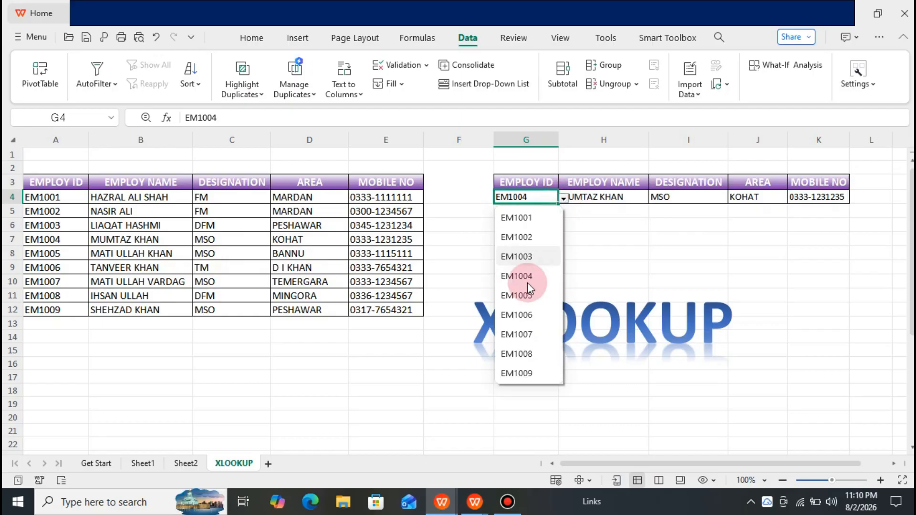
click(581, 227)
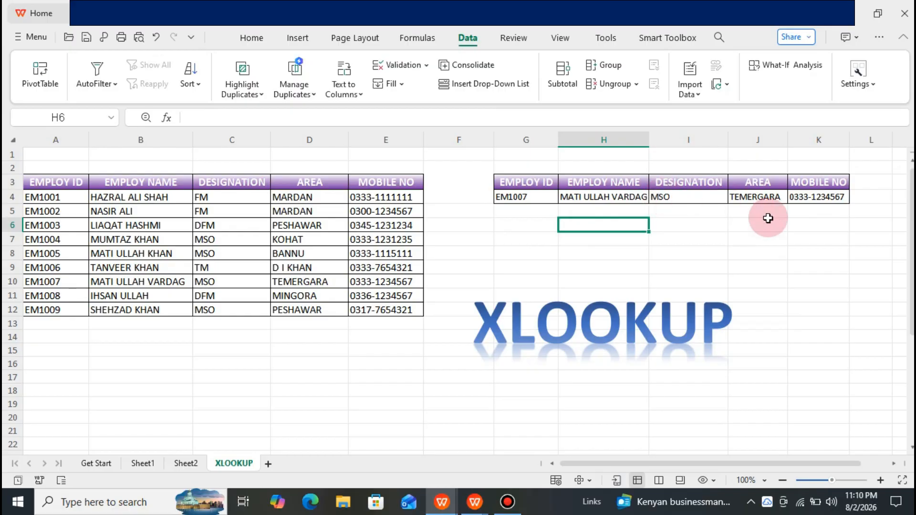
click(536, 210)
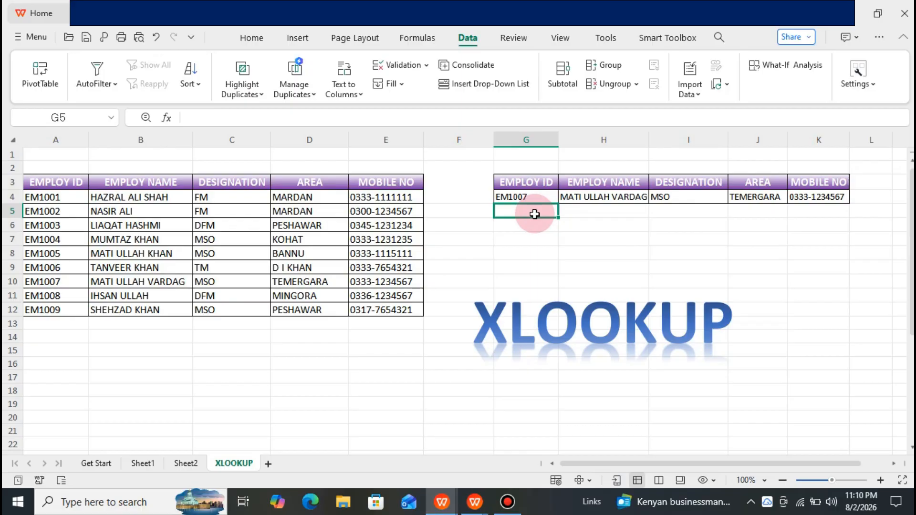
key(Up)
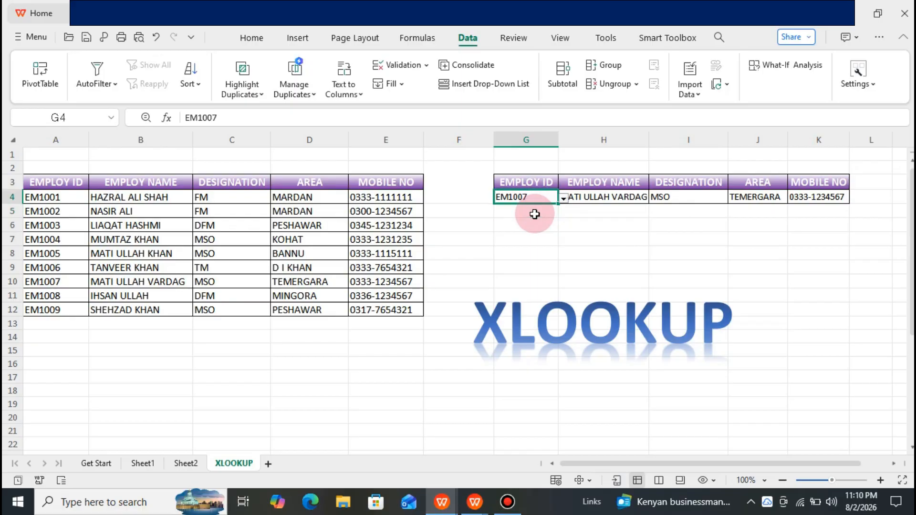
click(563, 199)
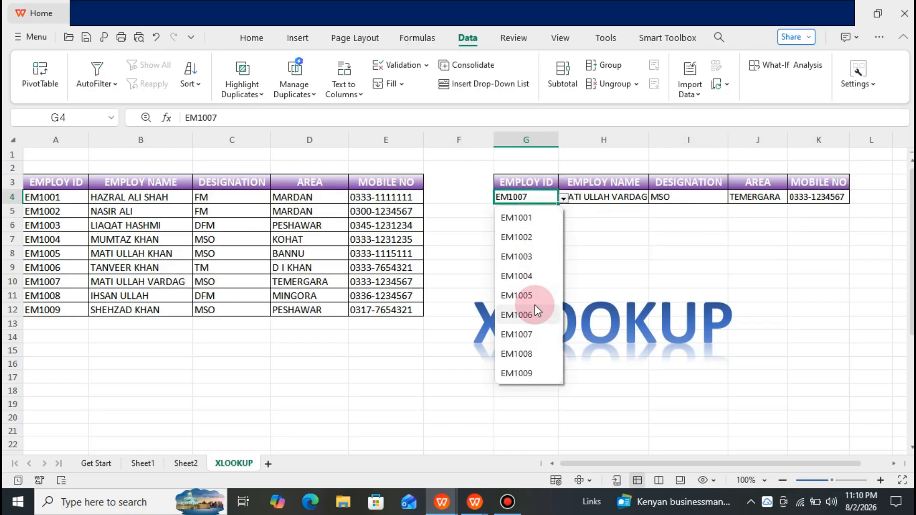
click(526, 372)
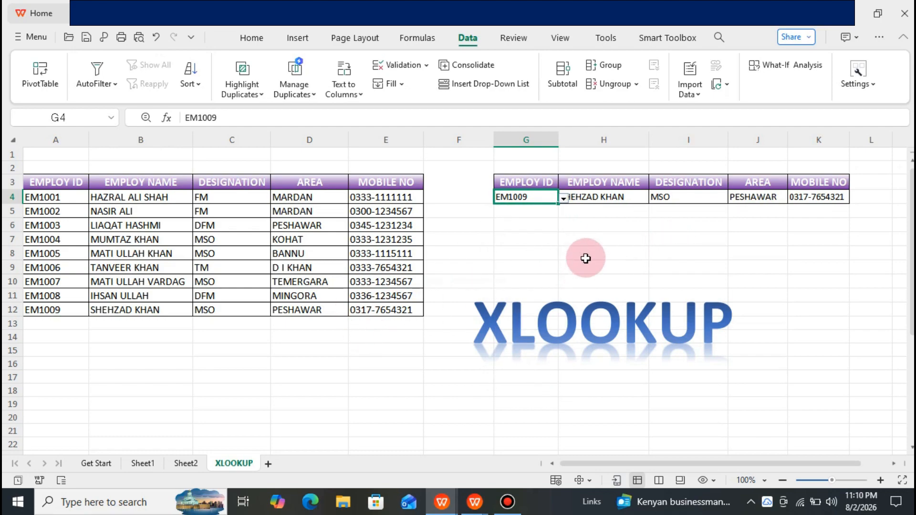
click(610, 250)
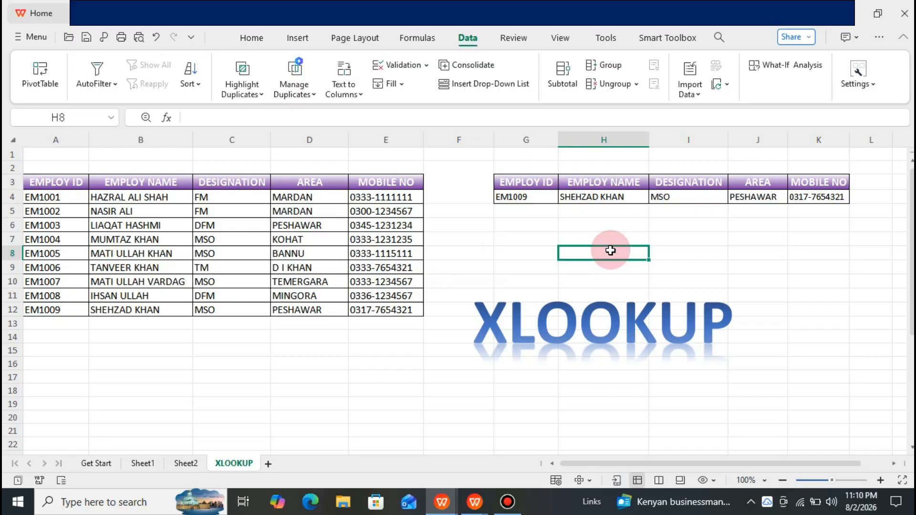
Step: Examine the monthly sales table in B26:G35 and the empty employee sales lookup in I26:J27
key(Down)
key(Down)
key(Down)
key(Down)
key(Down)
key(Down)
key(Down)
key(Down)
key(Down)
key(Down)
key(Down)
key(Down)
key(Down)
key(Down)
key(Down)
key(Down)
key(Down)
key(Down)
key(Down)
key(Down)
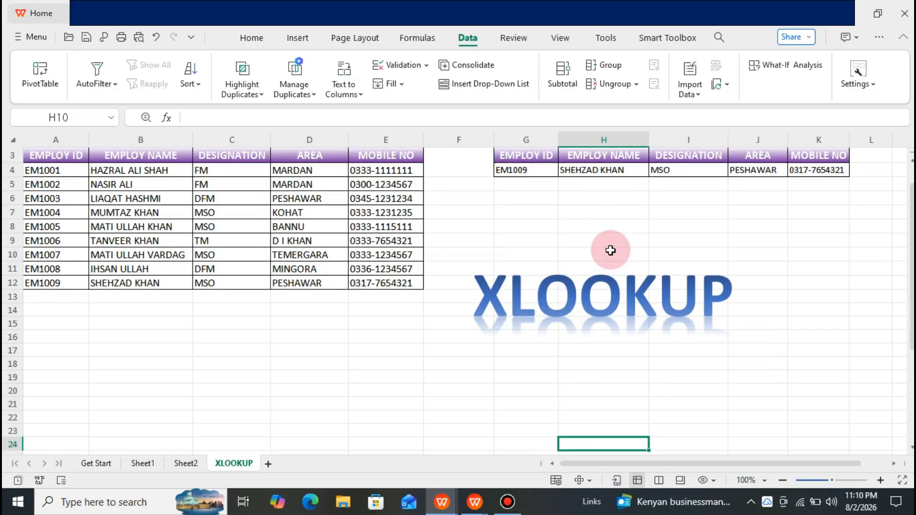
key(Down)
key(Down)
key(Down)
key(Down)
key(Down)
key(Down)
key(Down)
key(Down)
key(Down)
key(Down)
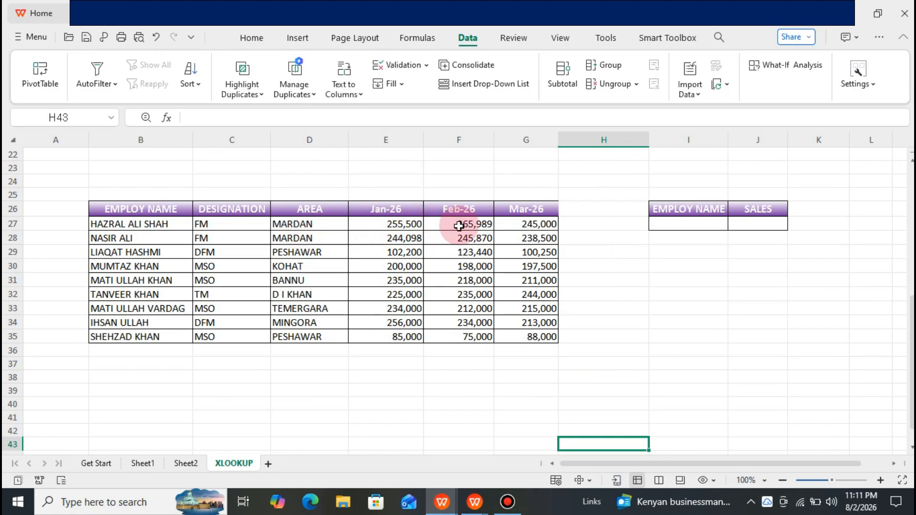
Step: Set the data validation of the employee name cell I27 to allow a list
click(677, 249)
click(704, 223)
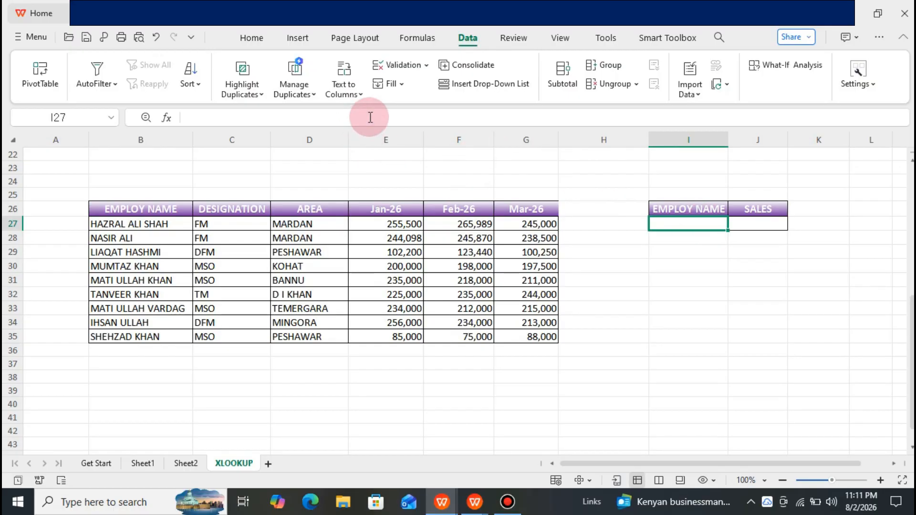
click(422, 66)
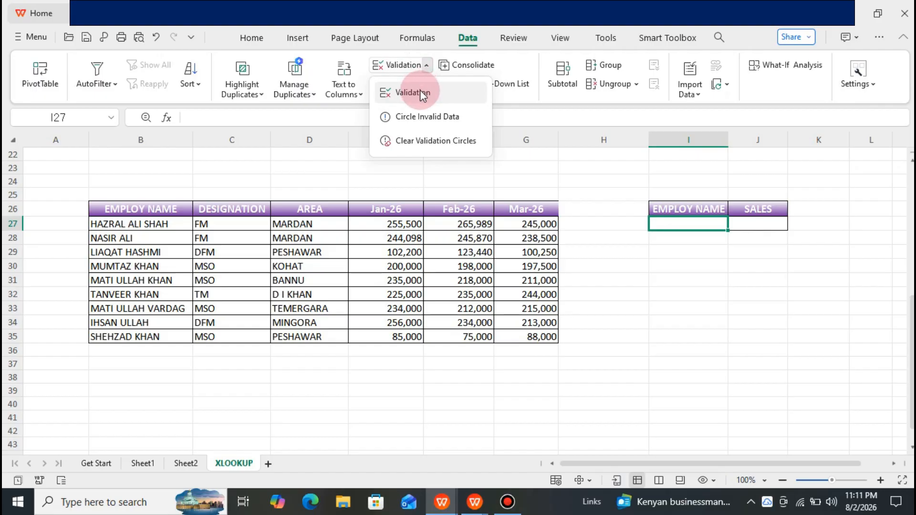
click(421, 92)
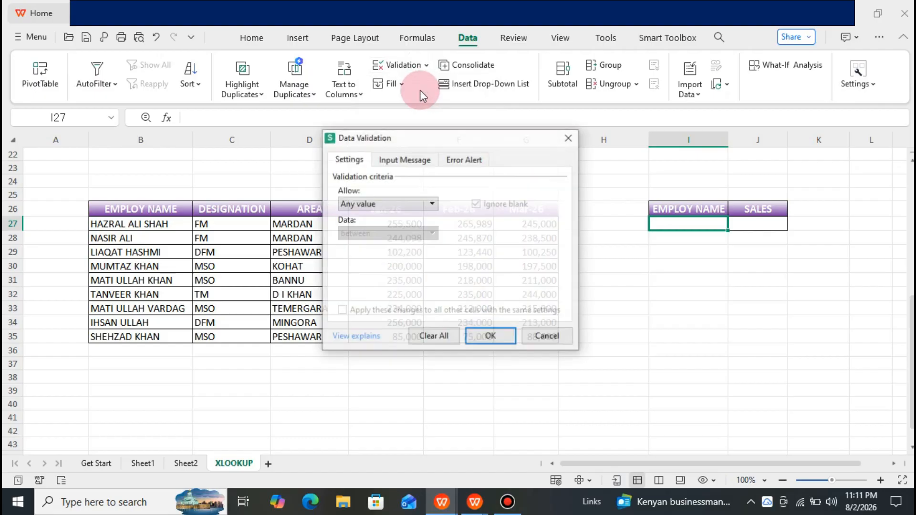
click(432, 204)
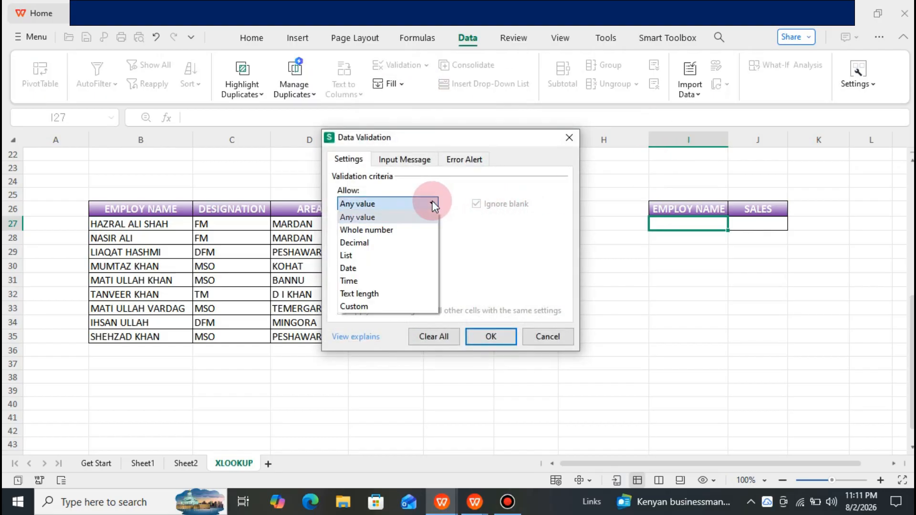
click(391, 257)
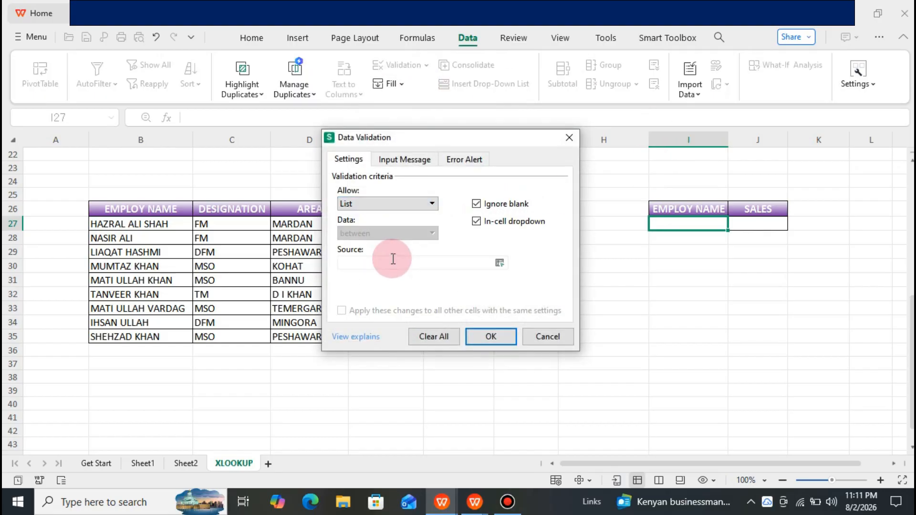
Step: Use the employee names in B27:B35 as the list source and apply the validation
click(421, 263)
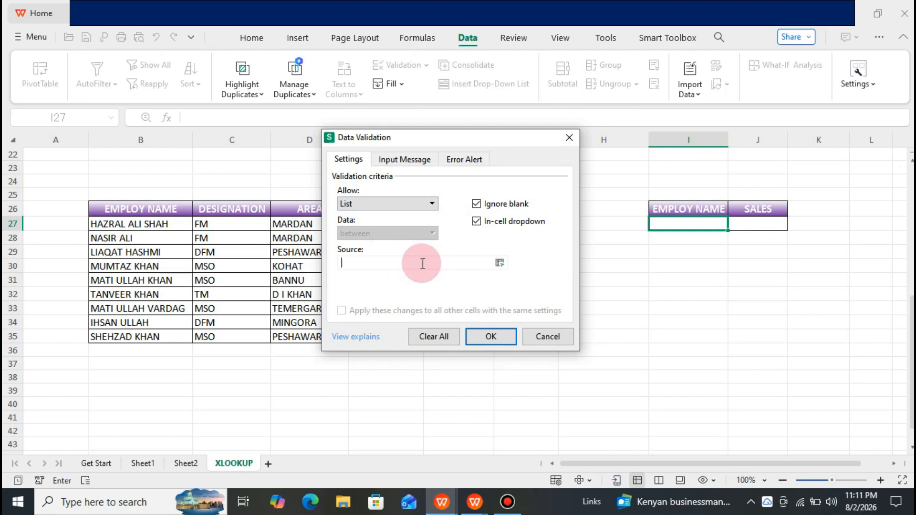
click(165, 224)
drag(176, 287, 173, 285)
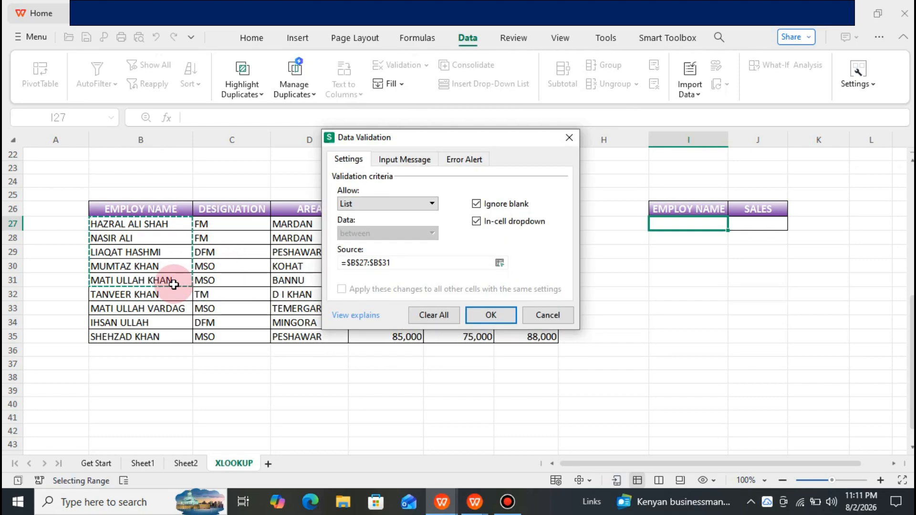
key(shift+Down)
key(shift+Down)
key(shift+Down)
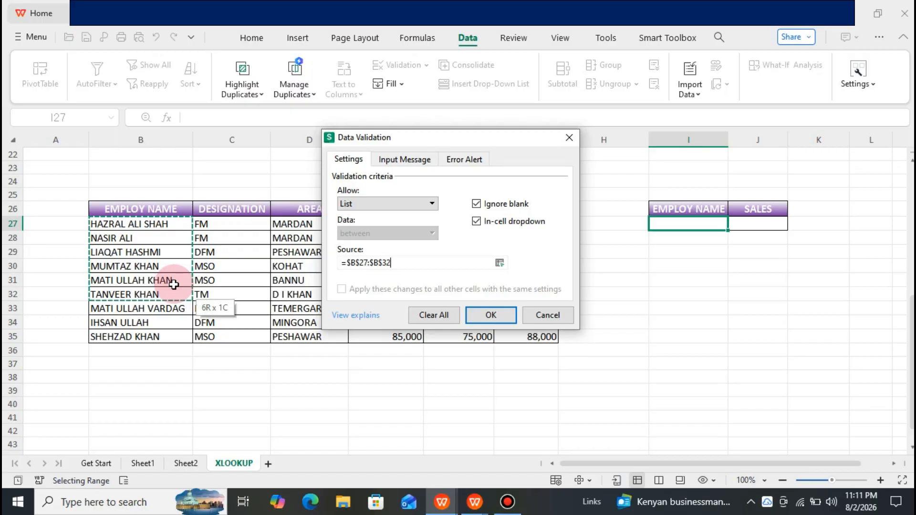
key(shift+Down)
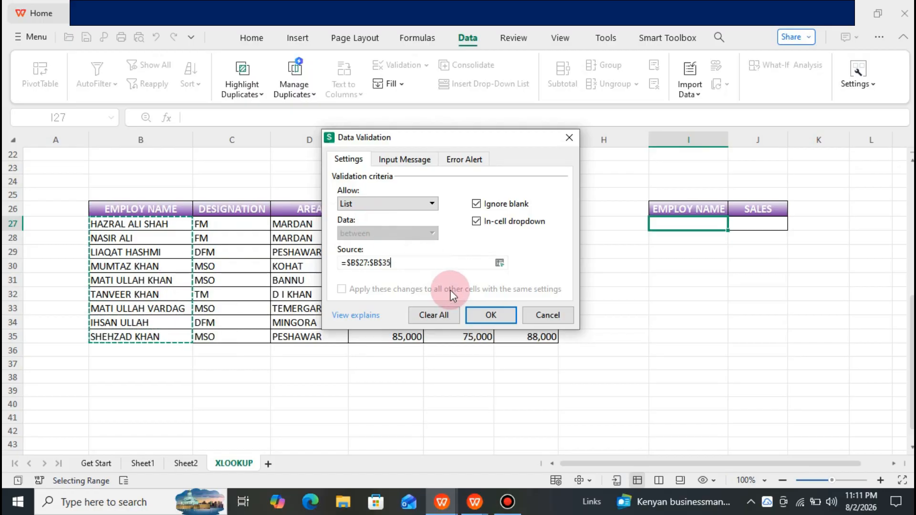
click(485, 314)
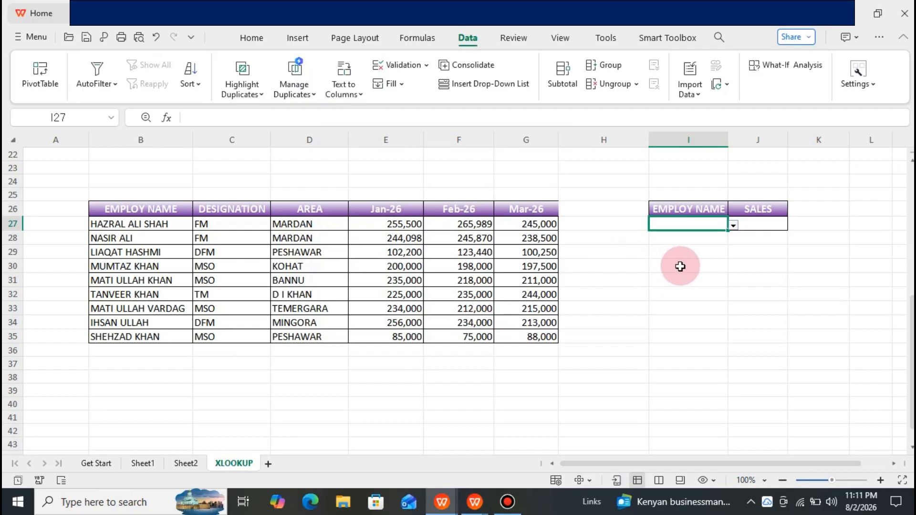
Step: Check the employee names offered by the drop-down list in cell I27 without choosing one
click(681, 268)
click(711, 225)
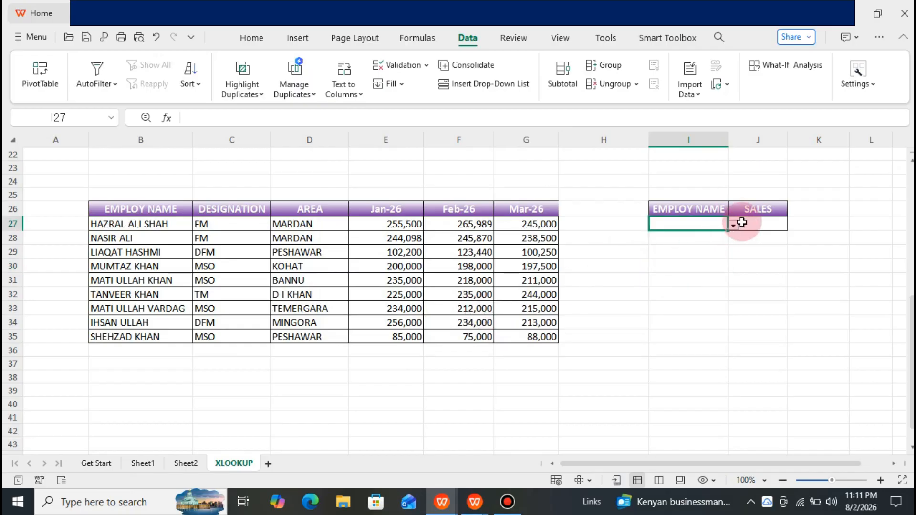
click(735, 227)
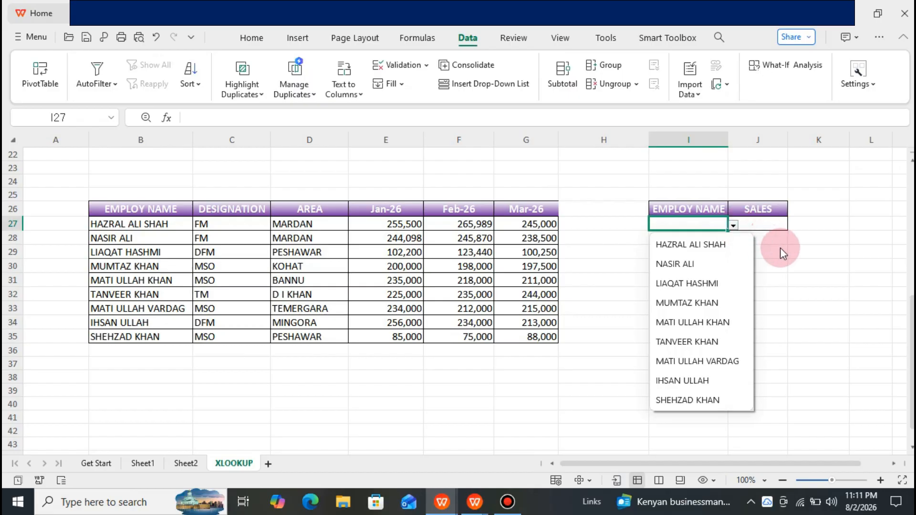
click(766, 250)
Step: Start a SUM formula with a nested XLOOKUP in sales cell J27, using I27 as the lookup value
click(756, 225)
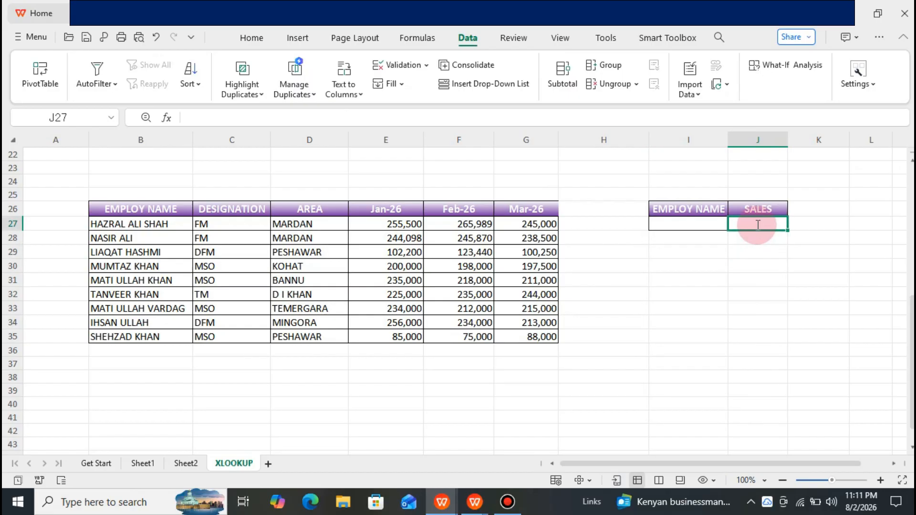
text(=)
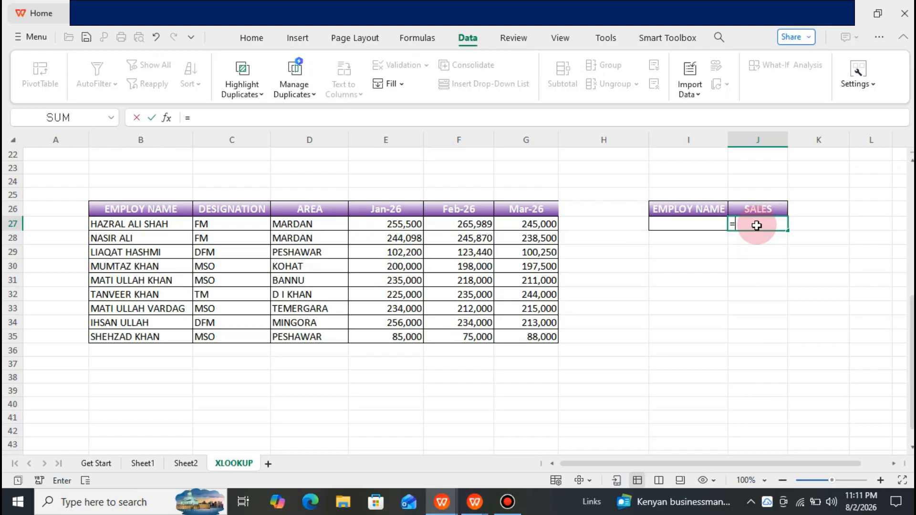
text(S)
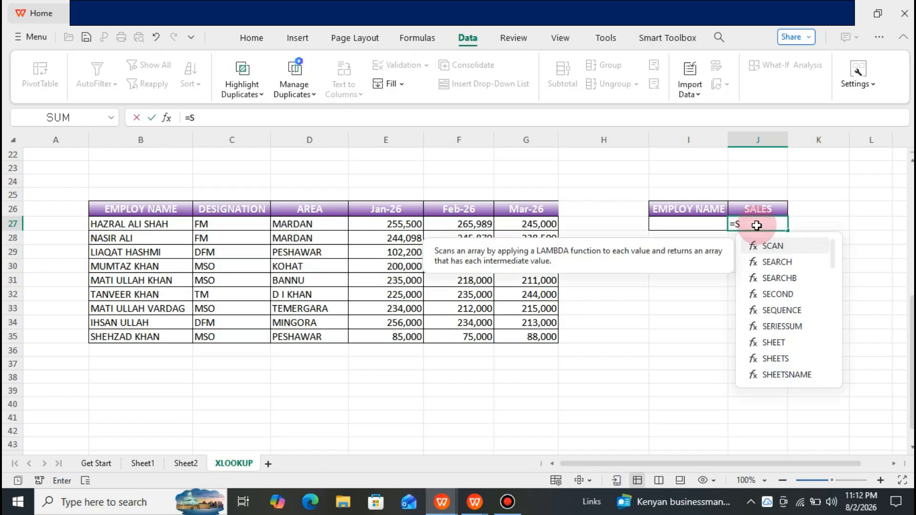
text(UM()
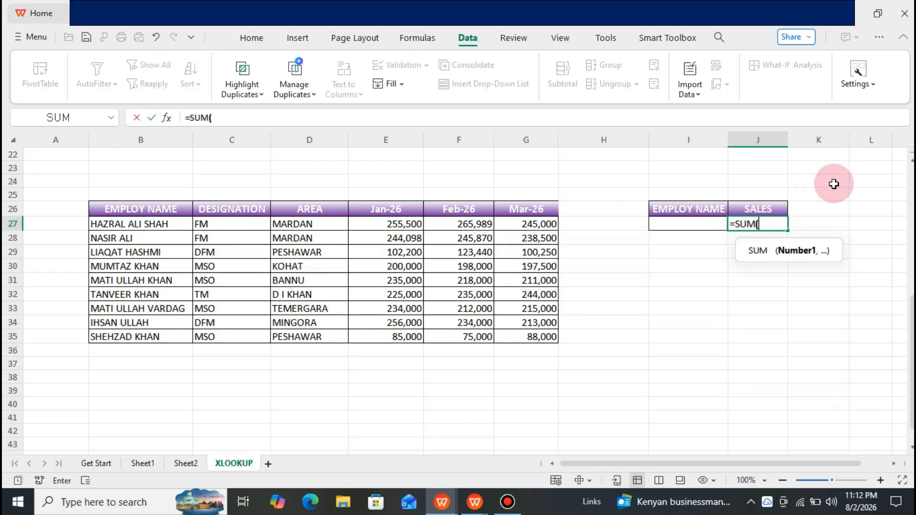
text(XLOO)
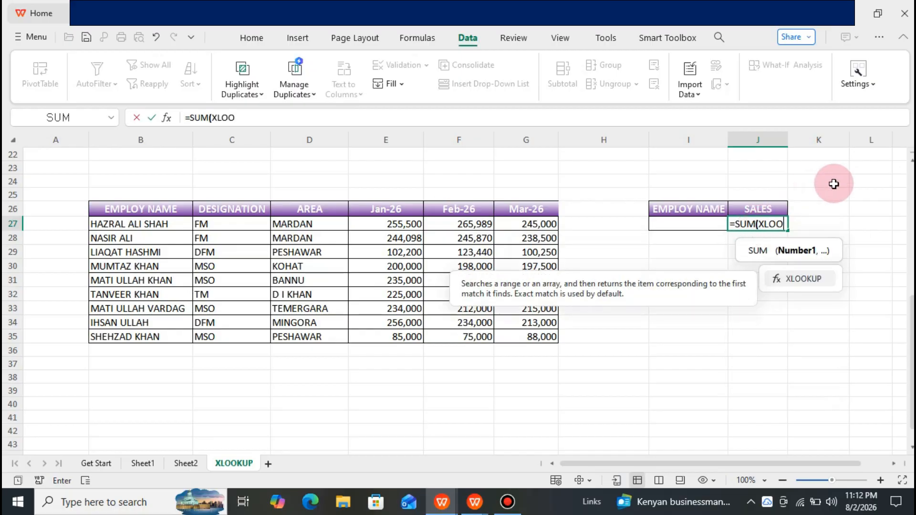
text(KUP()
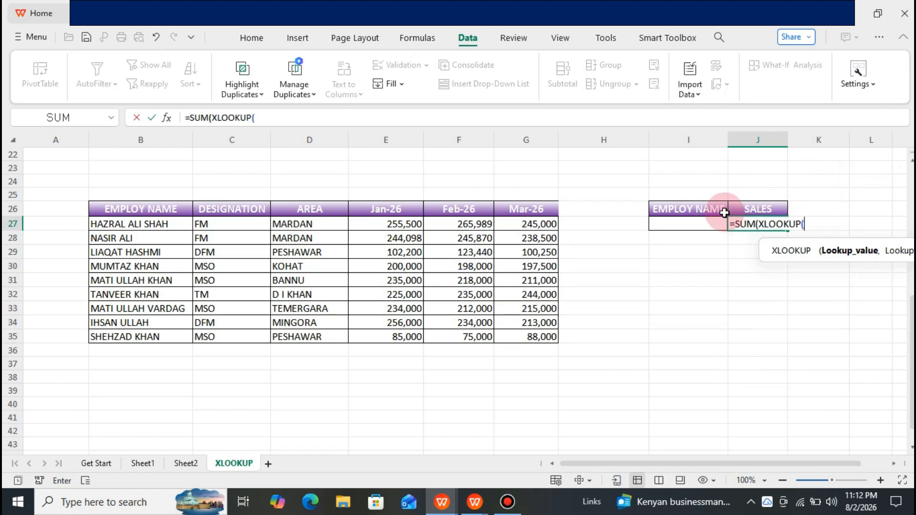
click(712, 223)
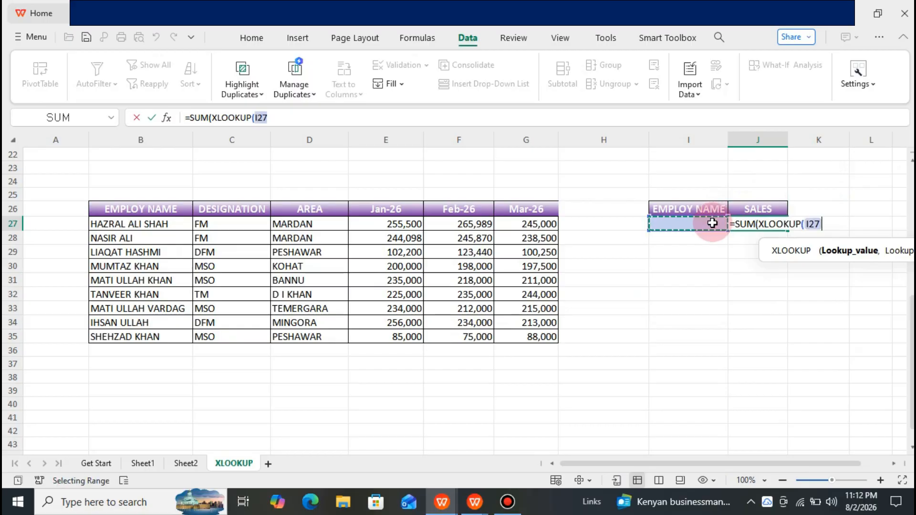
Step: Set the XLOOKUP lookup array to the employee name range B27:B35
text(,)
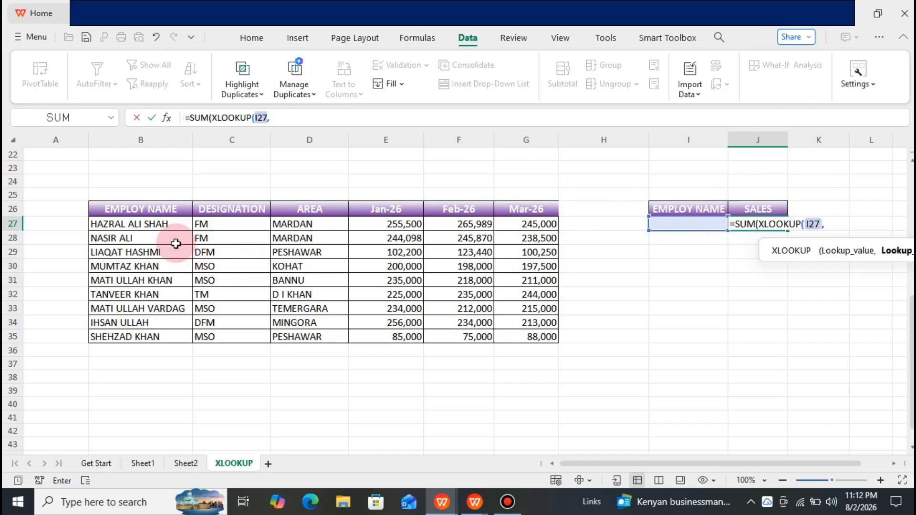
mouse_move(168, 223)
mouse_down()
mouse_move(168, 337)
mouse_move(168, 224)
mouse_up()
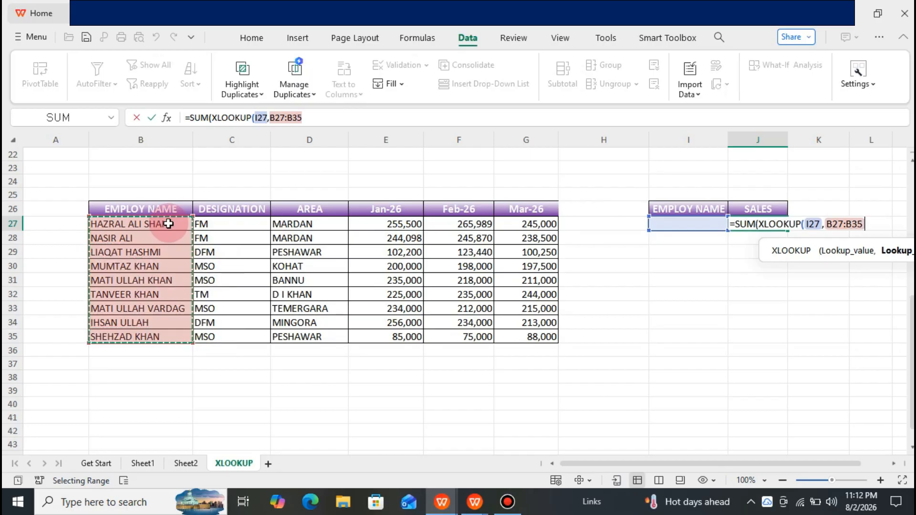
text(,)
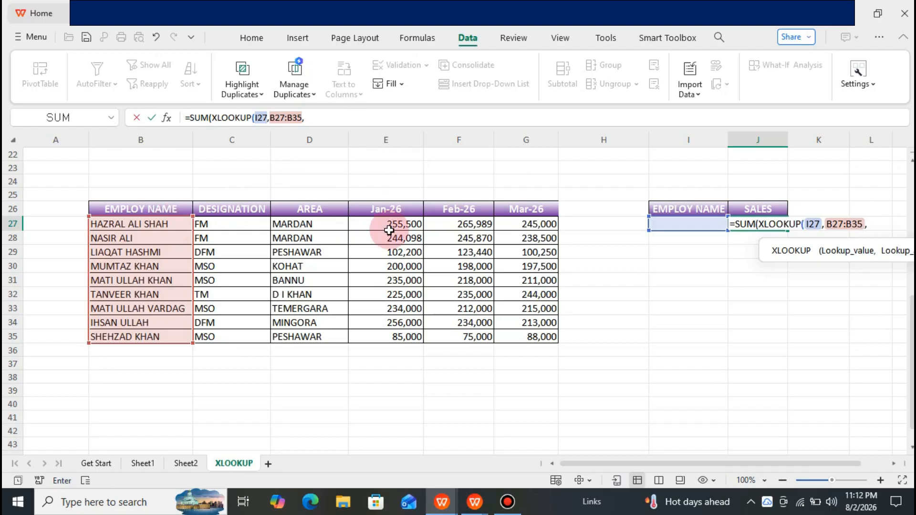
Step: Set the XLOOKUP return array to E27:G35, covering Jan-26 through Mar-26, and close the XLOOKUP function
click(369, 228)
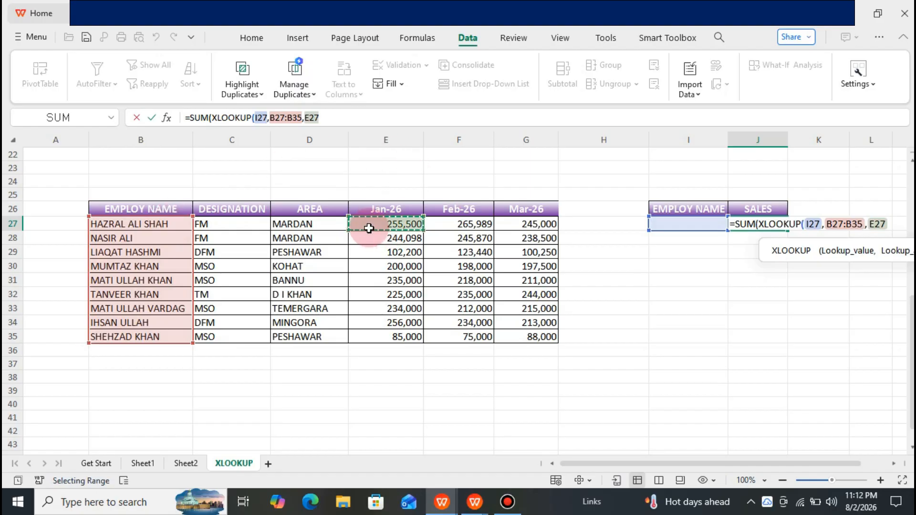
key(shift+Down)
key(shift+Down)
key(shift+Down)
key(shift+Down)
key(shift+Down)
key(shift+Down)
key(shift+Down)
key(shift+Down)
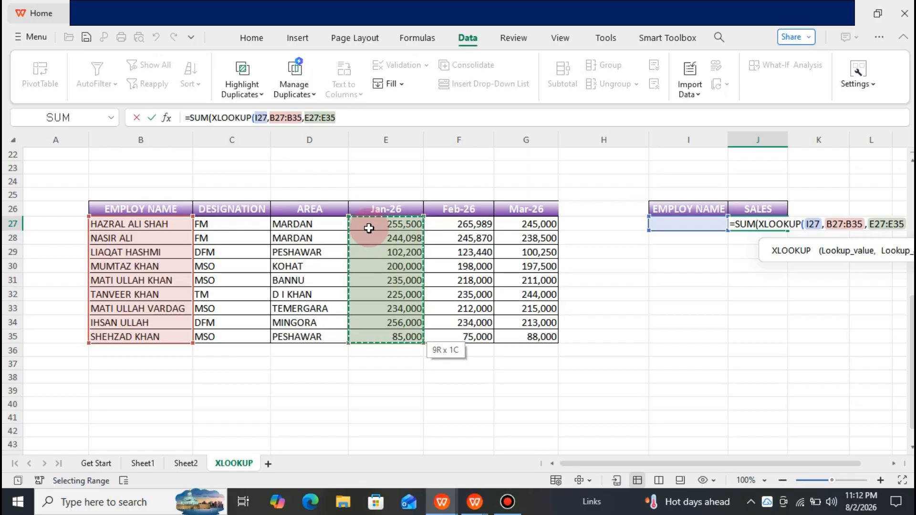
key(shift+Right)
key(shift+Right)
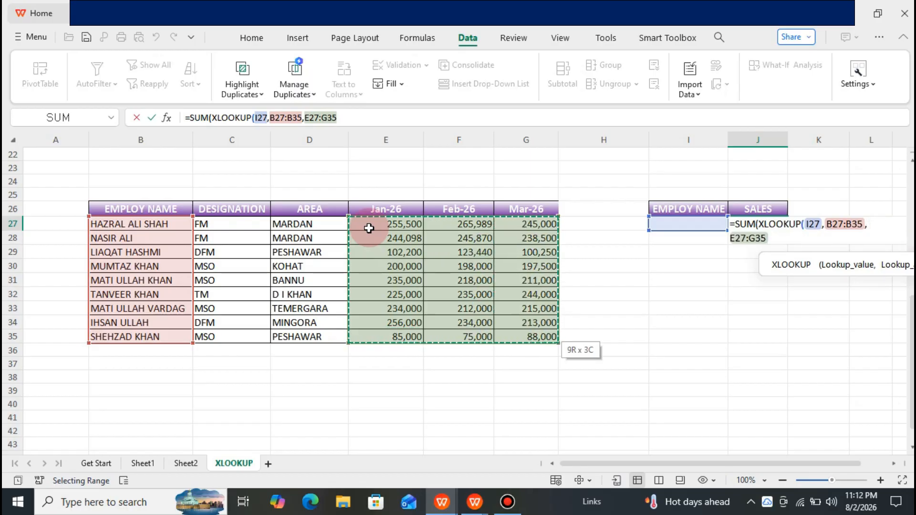
text())
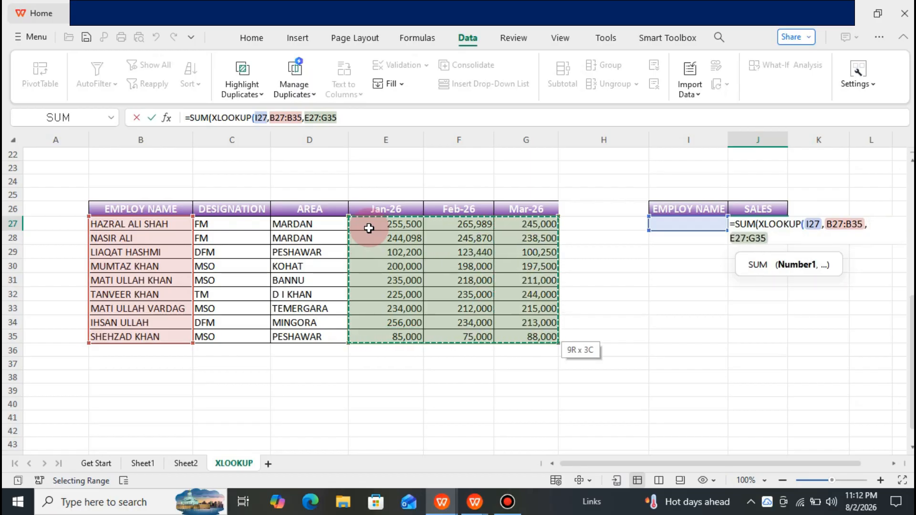
Step: Close the nested XLOOKUP parenthesis in the SUM formula in J27
text())
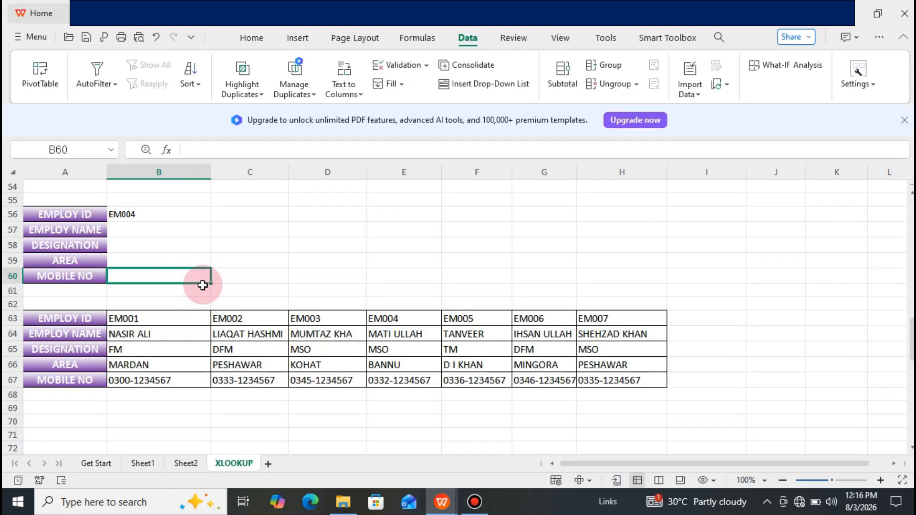
Step: Examine the vertical employee form in rows 56 to 60 and the horizontal employee table in rows 63 to 67
key(Up)
key(Up)
key(Up)
key(Up)
key(Up)
key(Up)
key(Up)
key(Up)
key(Up)
key(Up)
key(Up)
key(Up)
key(Up)
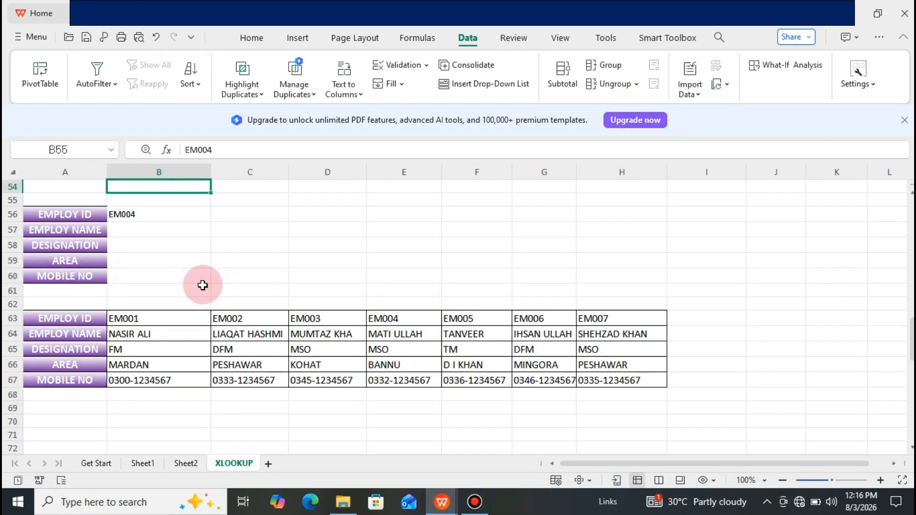
key(Down)
key(Down)
key(Down)
key(Down)
key(Down)
key(Down)
key(Down)
key(Down)
key(Down)
key(Down)
key(Down)
key(Down)
key(Down)
key(Down)
key(Down)
key(Down)
key(Down)
key(Down)
key(Down)
key(Down)
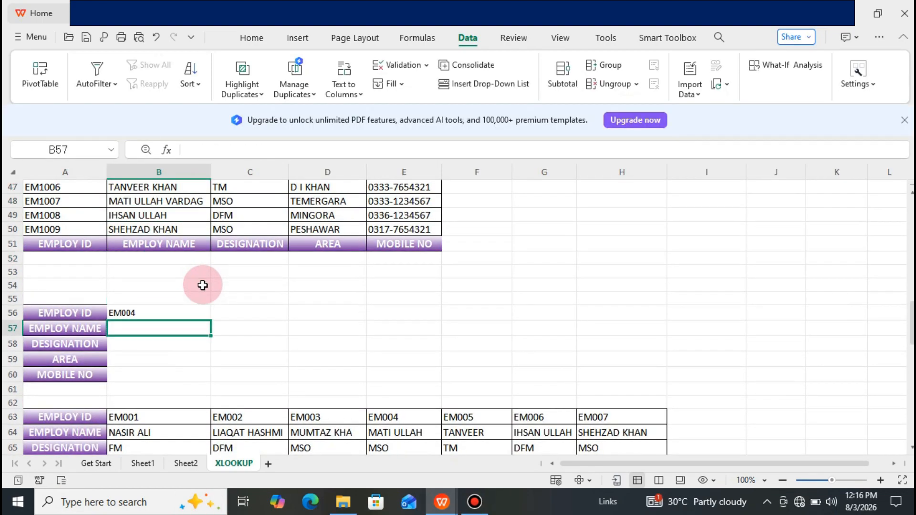
key(Down)
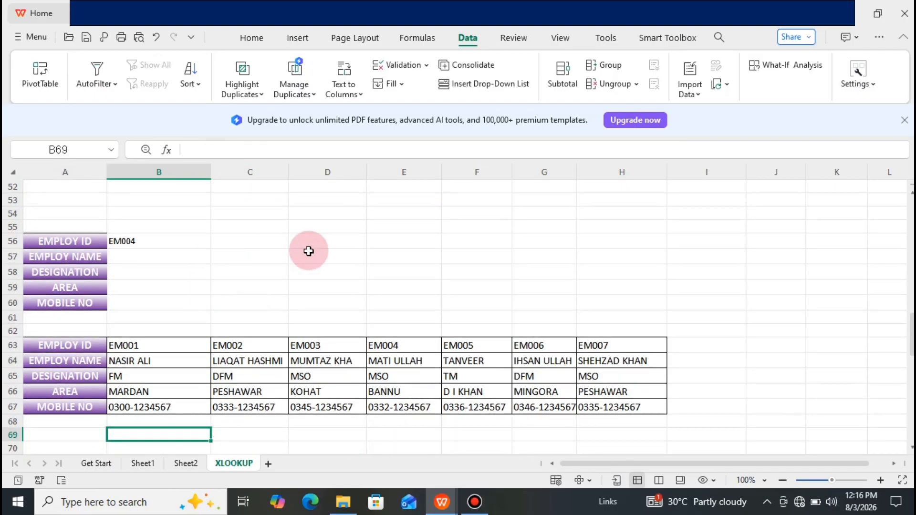
key(Up)
key(Up)
key(Up)
key(Up)
key(Up)
key(Up)
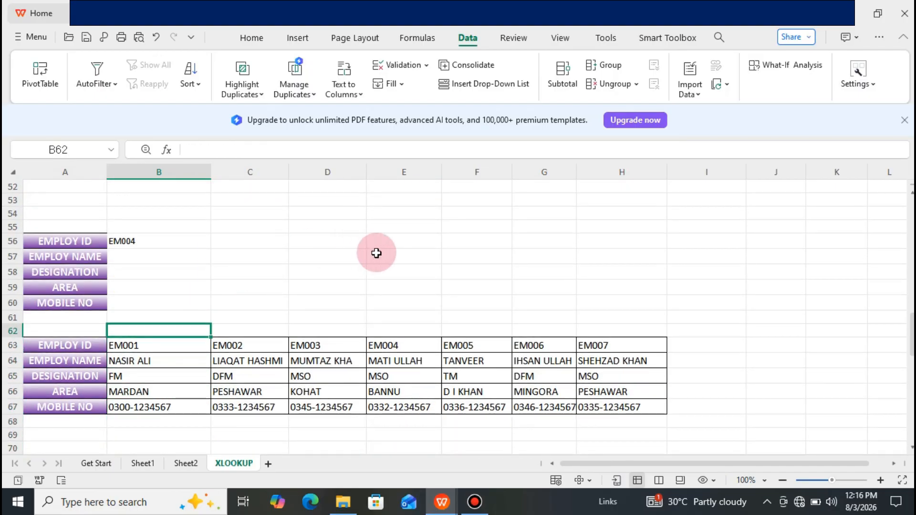
key(Up)
key(Up)
key(Down)
key(Down)
key(Down)
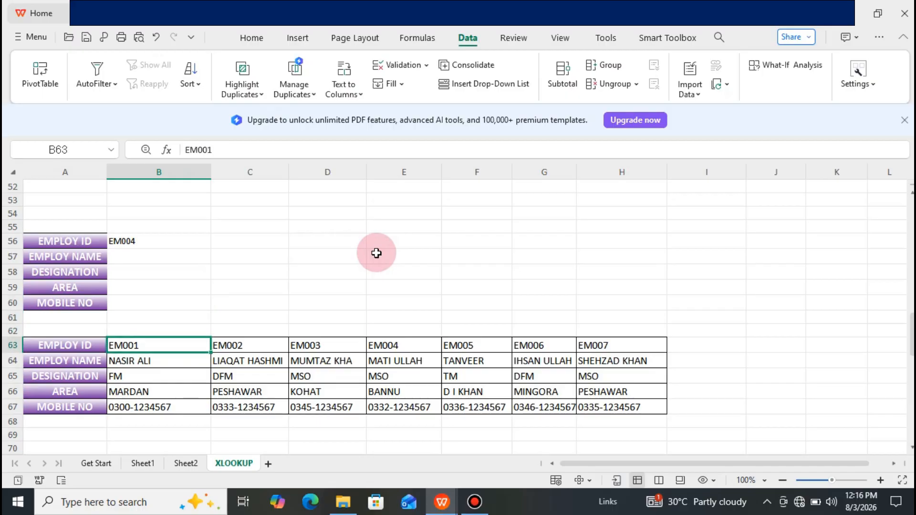
Step: Start an XLOOKUP formula in employee name cell B57, using the employee ID in B56 as the lookup value
key(Up)
key(Up)
key(Up)
key(Up)
key(Up)
key(Up)
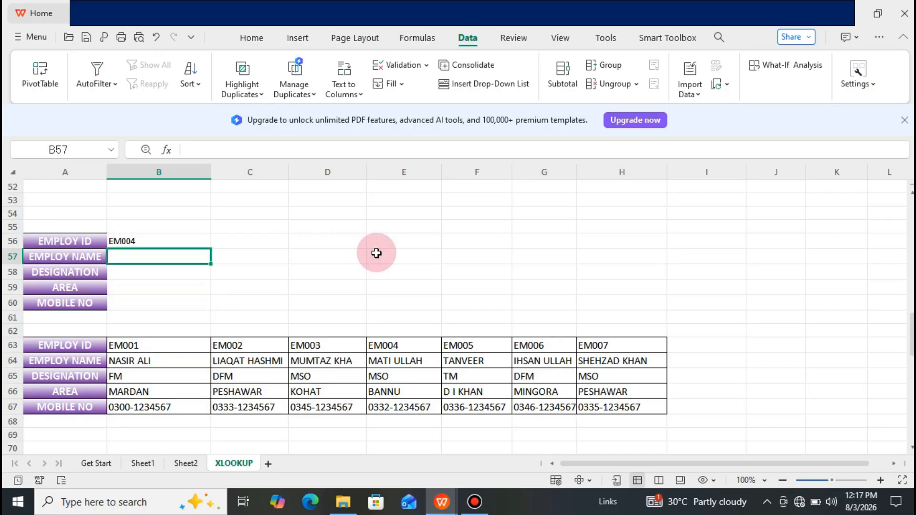
text(=)
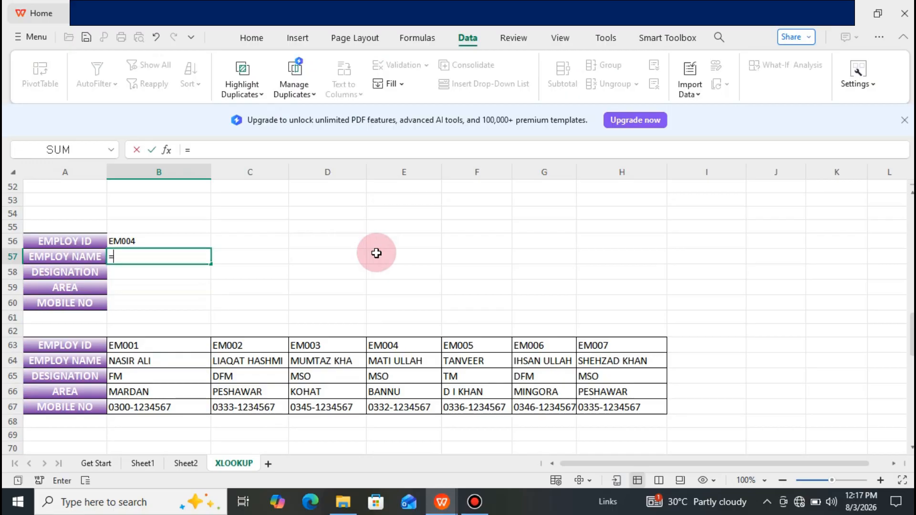
text(XLO)
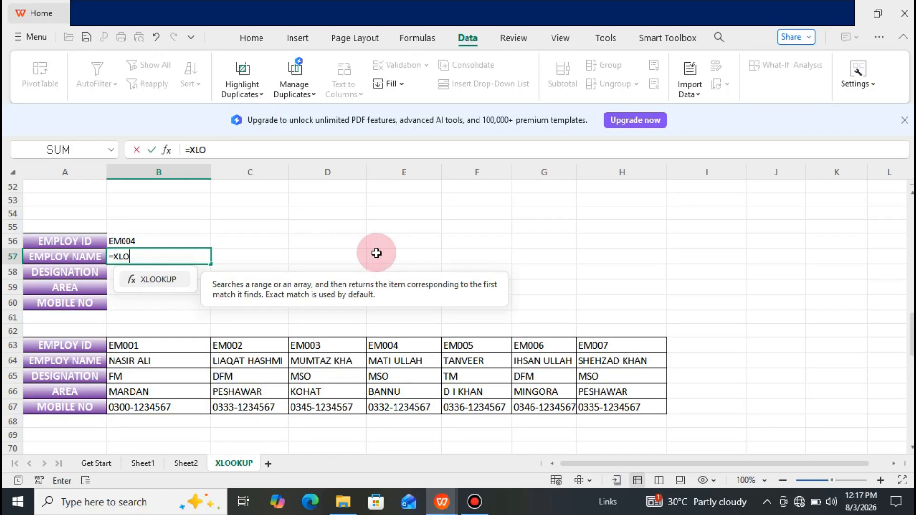
text(OKUP()
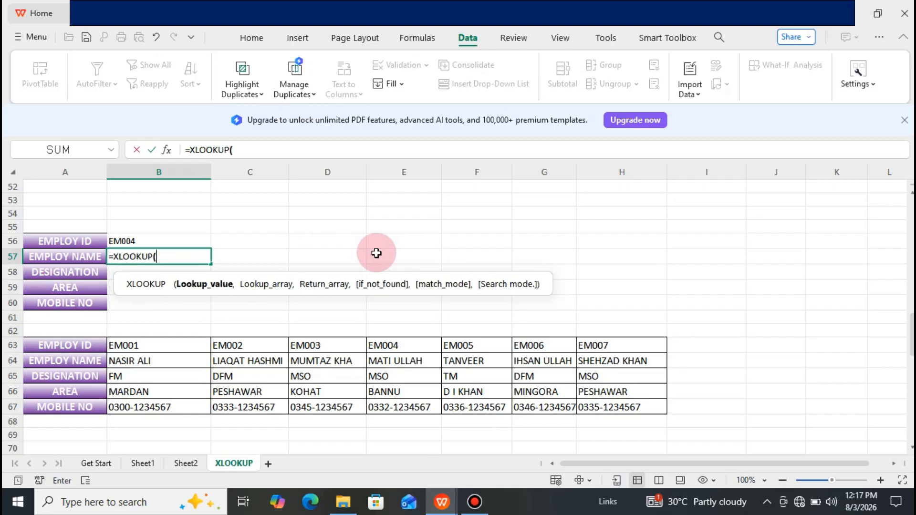
key(Up)
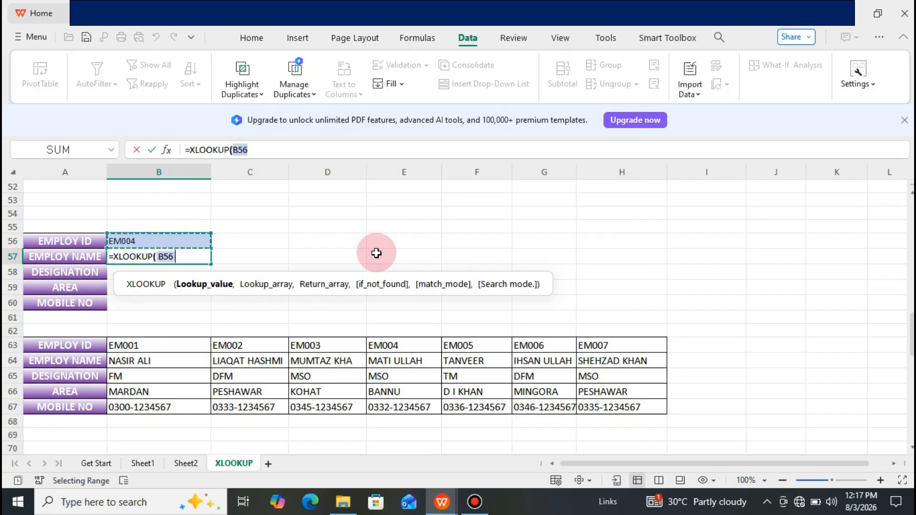
text(,)
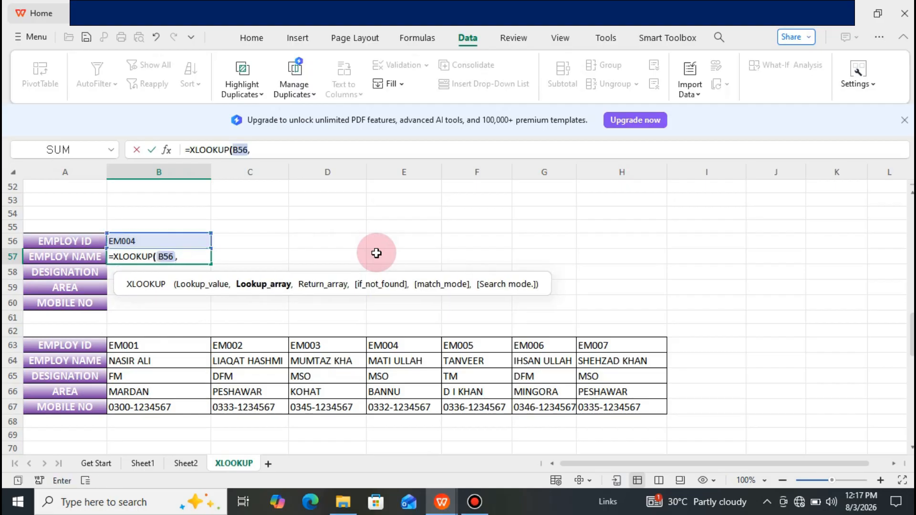
Step: Set the XLOOKUP lookup array to the employee ID row B63:H63
click(160, 352)
key(shift+Right)
key(shift+Right)
key(shift+Right)
key(shift+Right)
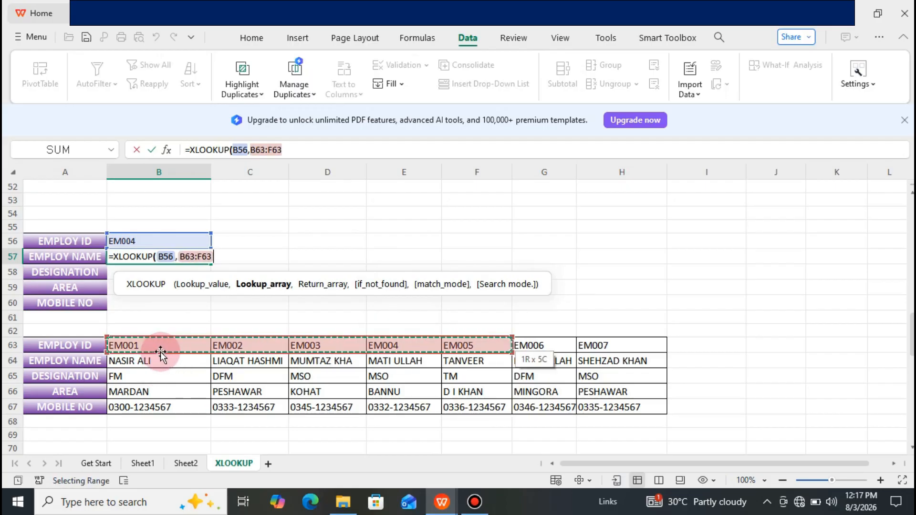
key(shift+Right)
key(shift+Right)
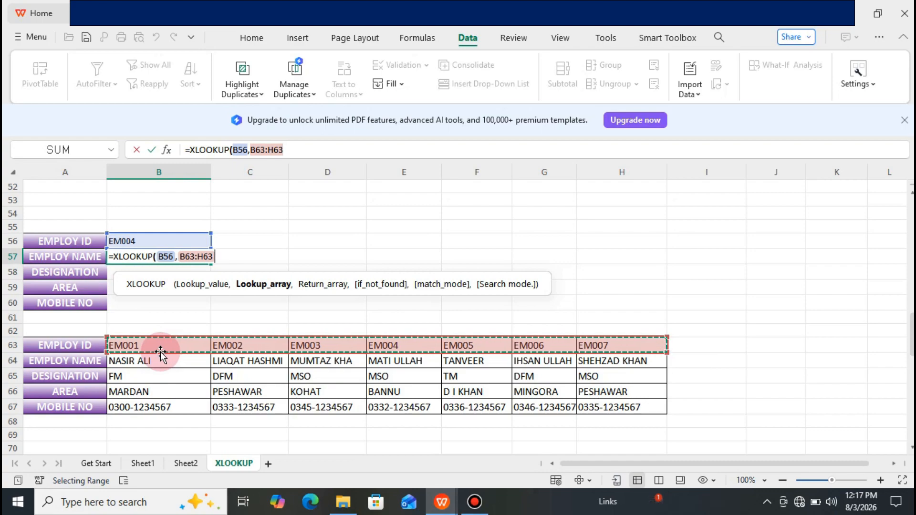
text(,)
Step: Set the return array to B64:H67, covering name through mobile number, and complete the XLOOKUP formula in B57
click(161, 361)
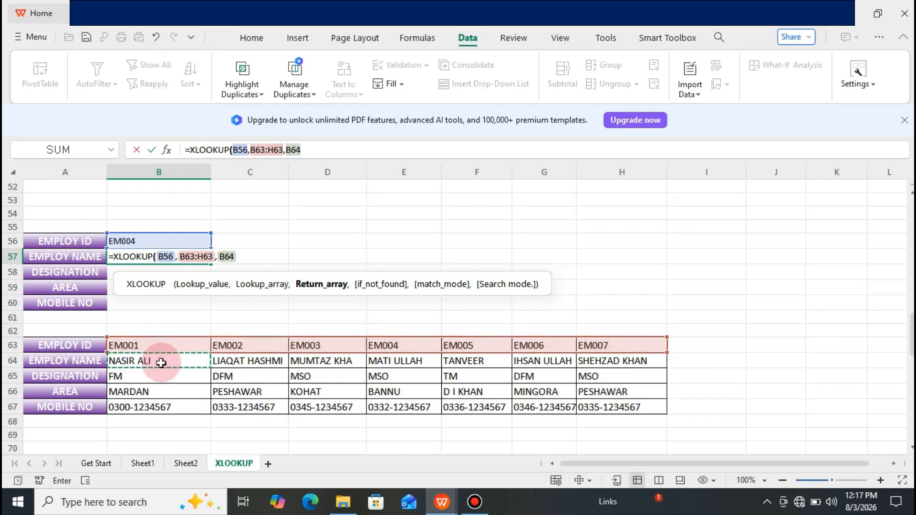
key(shift+Down)
key(shift+Down)
key(shift+Down)
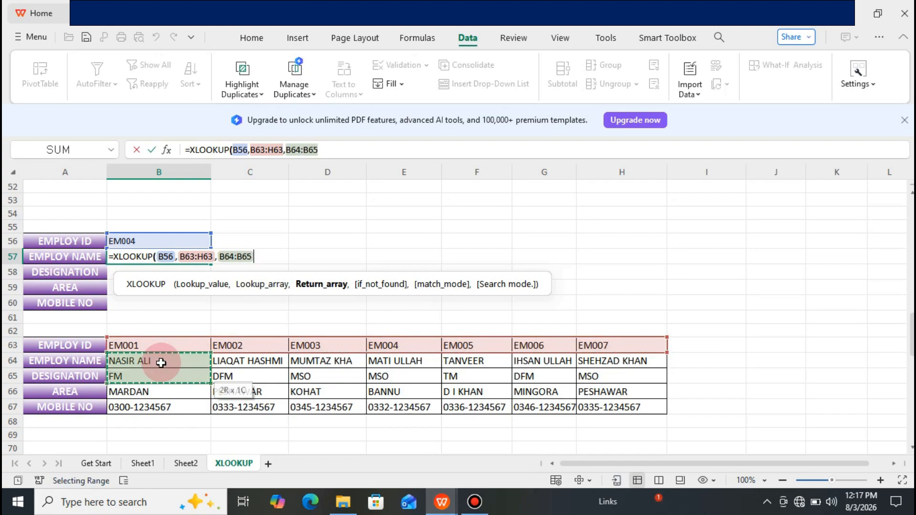
key(shift+Right)
key(shift+Right)
key(shift+Right)
key(shift+Right)
key(shift+Right)
key(shift+Right)
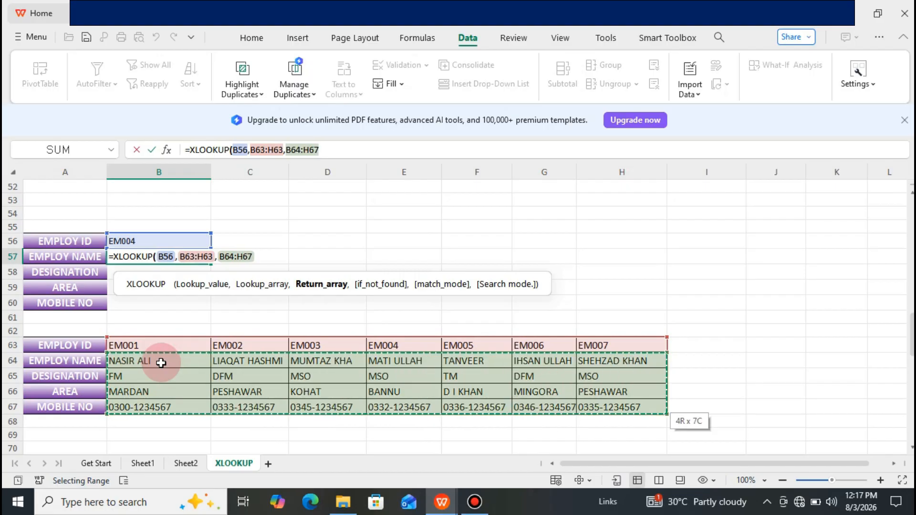
text())
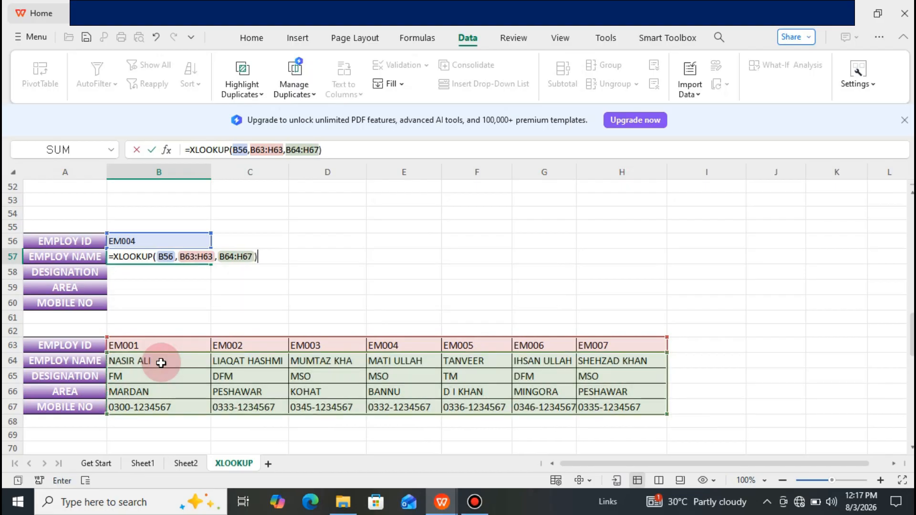
key(Return)
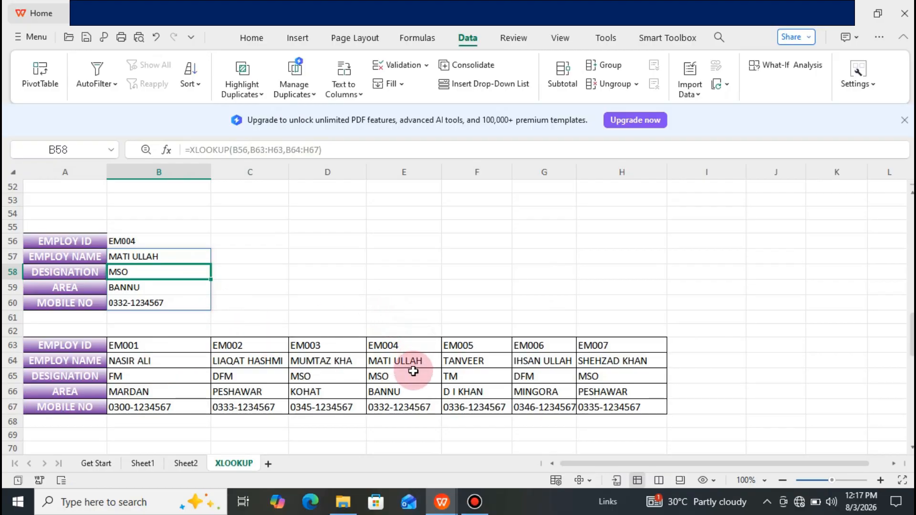
Step: Choose the fifth employee ID from the drop-down list in B56
click(196, 242)
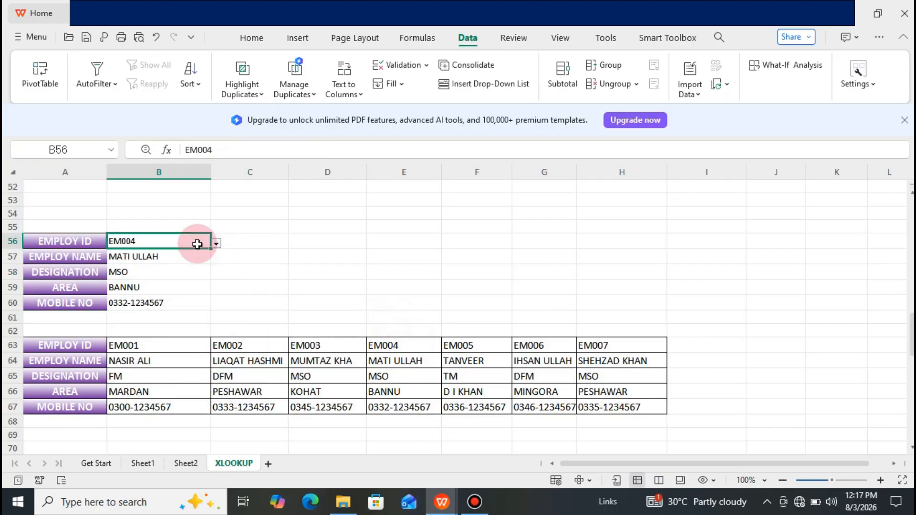
click(216, 244)
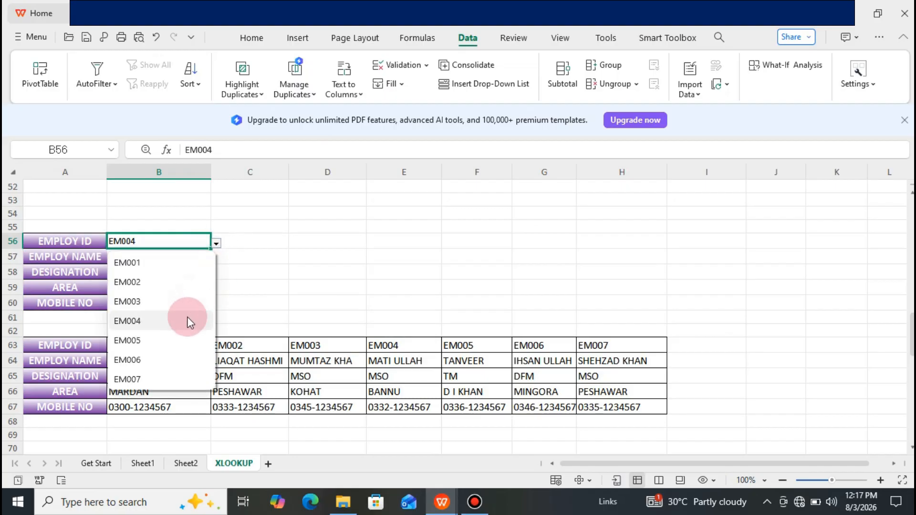
click(176, 341)
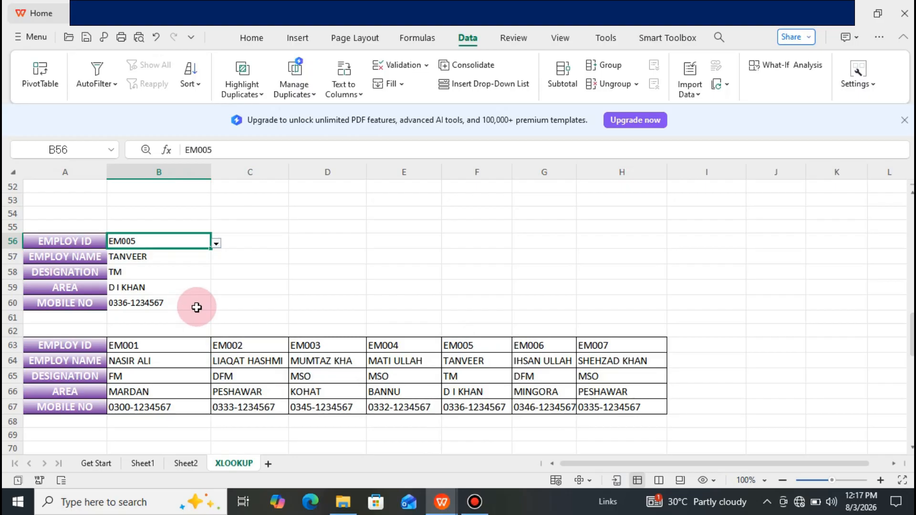
Step: Examine the empty employee form in rows 78 to 82 and the horizontal table with employee IDs in its last row, rows 86 to 90
key(Down)
key(Down)
key(Down)
key(Down)
key(Down)
key(Down)
key(Down)
key(Down)
key(Down)
key(Down)
key(Down)
key(Down)
key(Down)
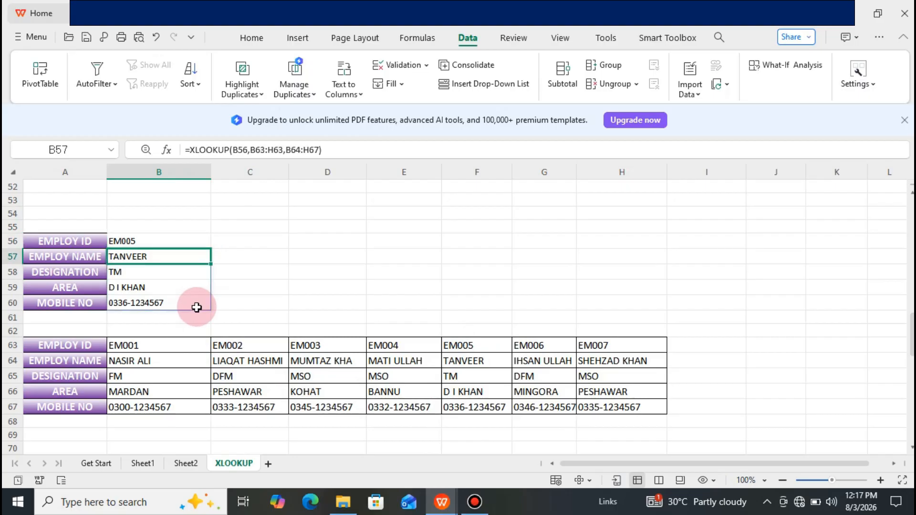
key(Down)
key(Down)
key(Down)
key(Down)
key(Down)
key(Down)
key(Down)
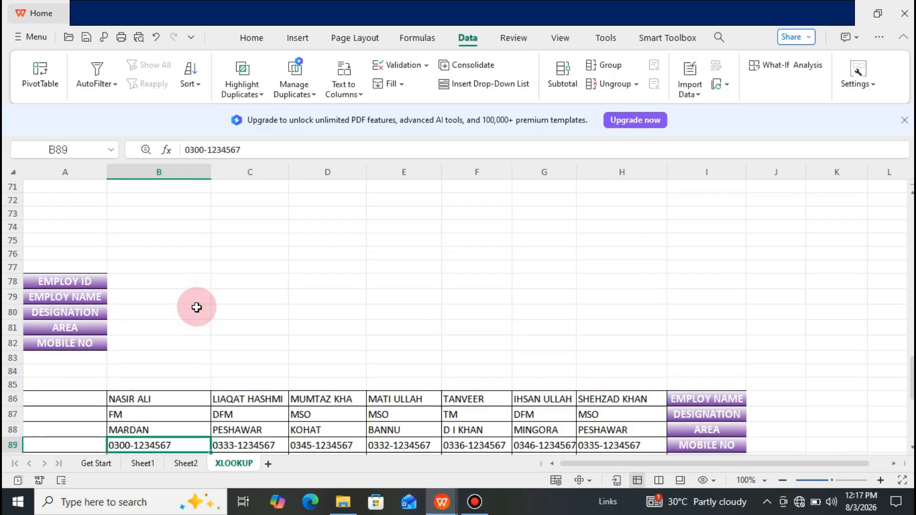
key(Up)
key(Up)
key(Up)
key(Up)
key(Up)
key(Up)
key(Up)
key(Up)
key(Up)
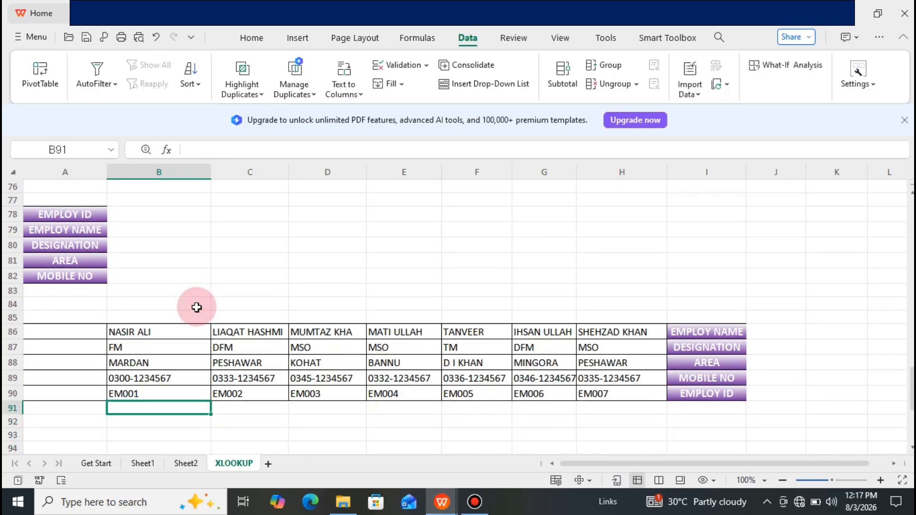
key(Up)
key(Up)
key(Up)
key(Up)
key(Up)
key(Up)
key(Up)
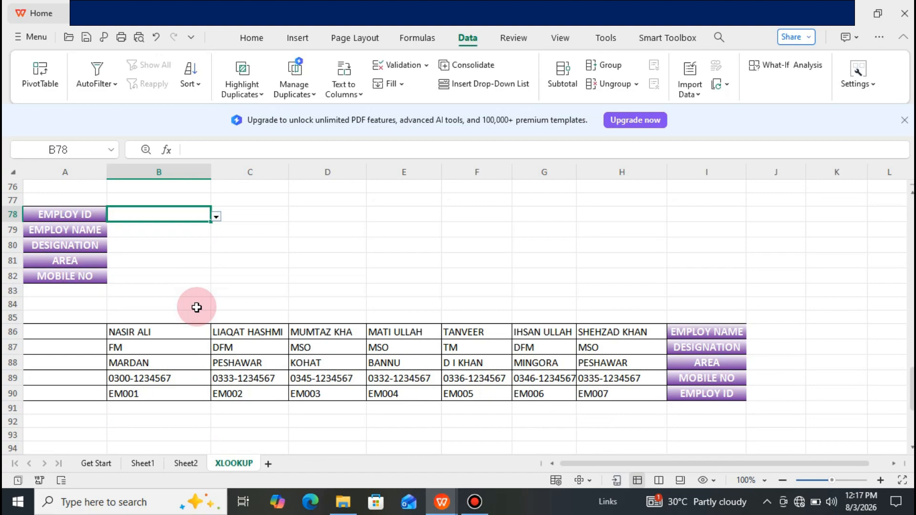
Step: Start an XLOOKUP formula in employee name cell B79, using employee ID cell B78 as the lookup value
key(Down)
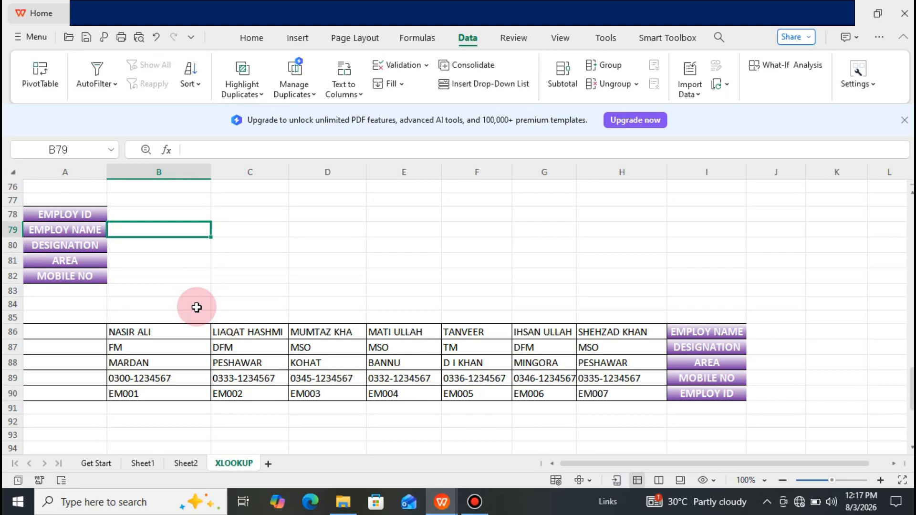
text(=X)
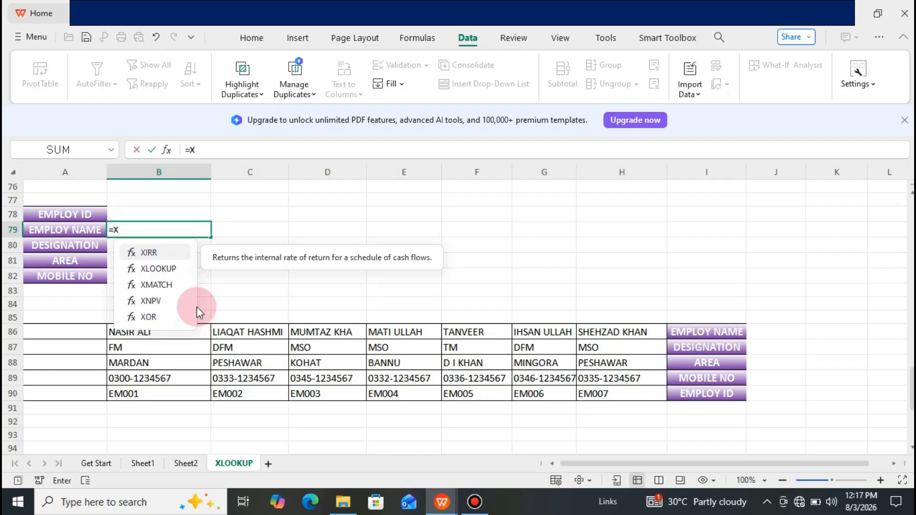
text(LOOU)
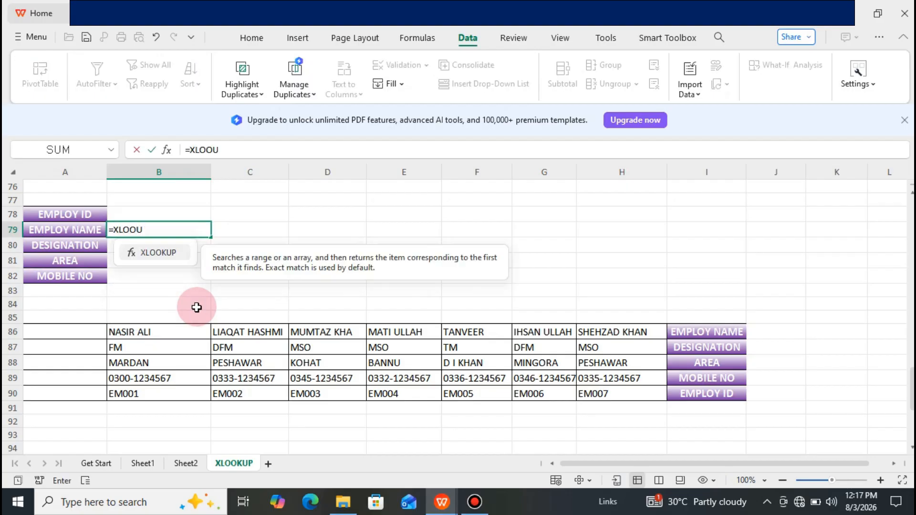
text(KUP)
key(BackSpace)
key(BackSpace)
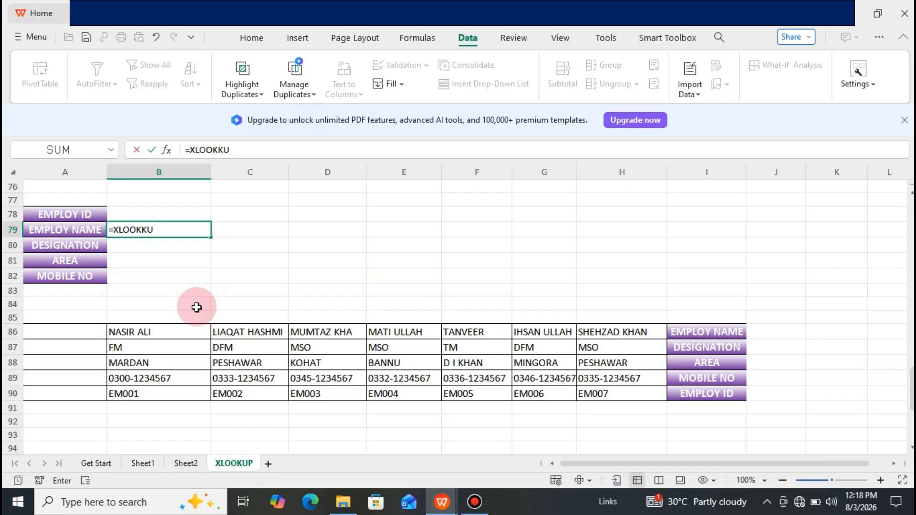
text(UP)
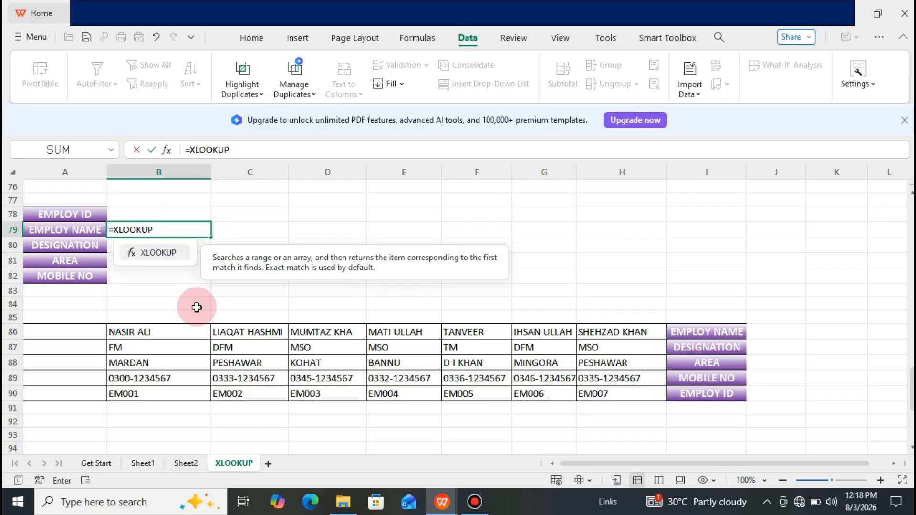
text(()
key(Up)
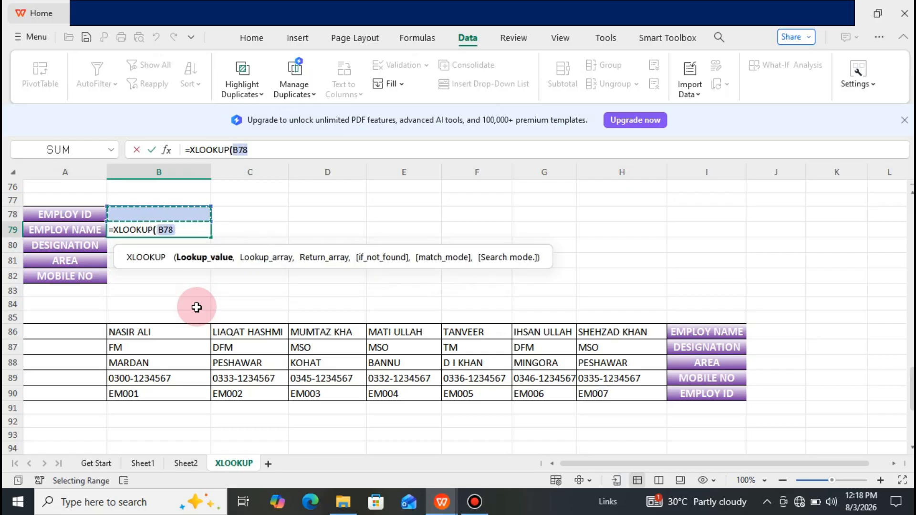
text(,)
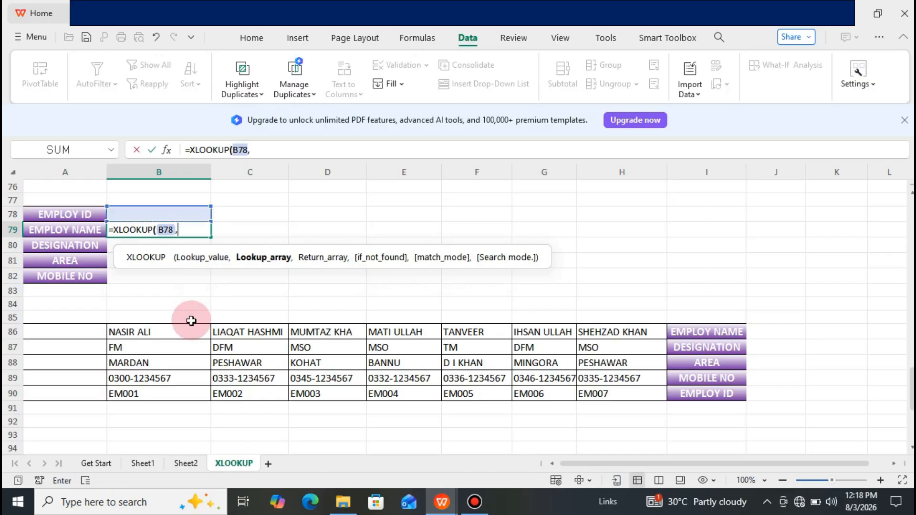
Step: Set the XLOOKUP lookup array to the employee ID row B90:H90
click(160, 394)
key(shift+Right)
key(shift+Right)
key(shift+Right)
key(shift+Right)
key(shift+Right)
key(shift+Right)
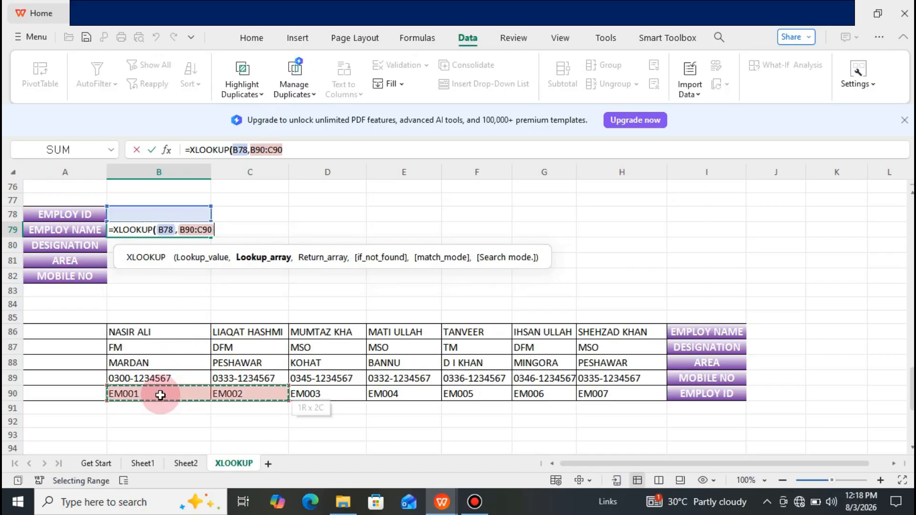
text(,)
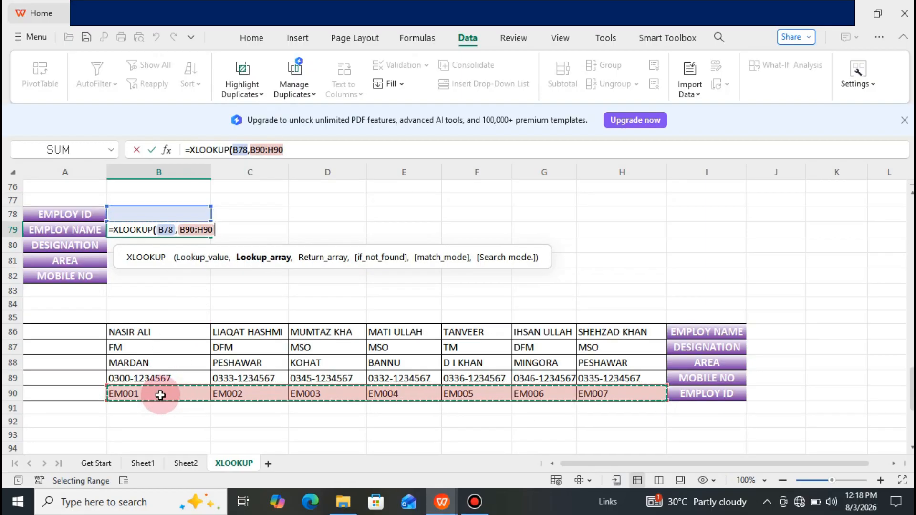
Step: Set the XLOOKUP return array to the employee details B86:H89 and complete the formula in B79
click(122, 337)
key(shift+Down)
key(shift+Down)
key(shift+Down)
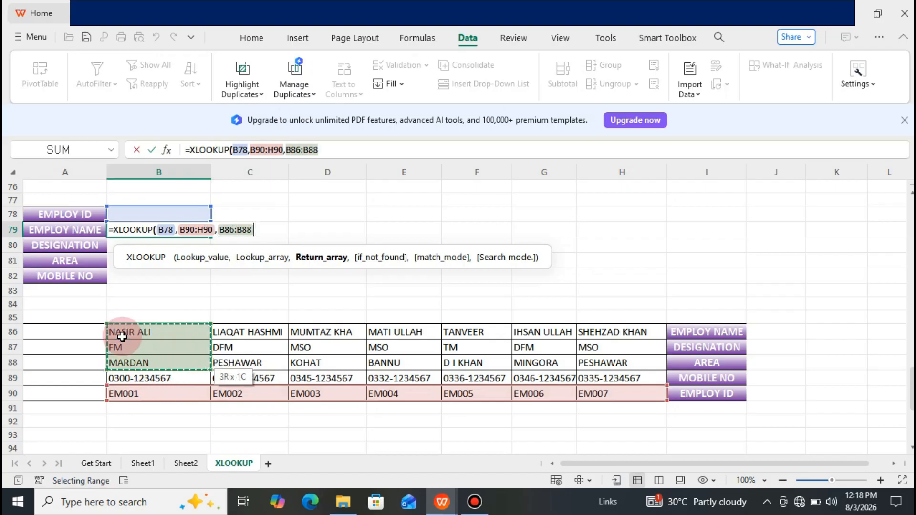
key(shift+Right)
key(shift+Right)
key(shift+Right)
key(shift+Right)
key(shift+Right)
key(shift+Right)
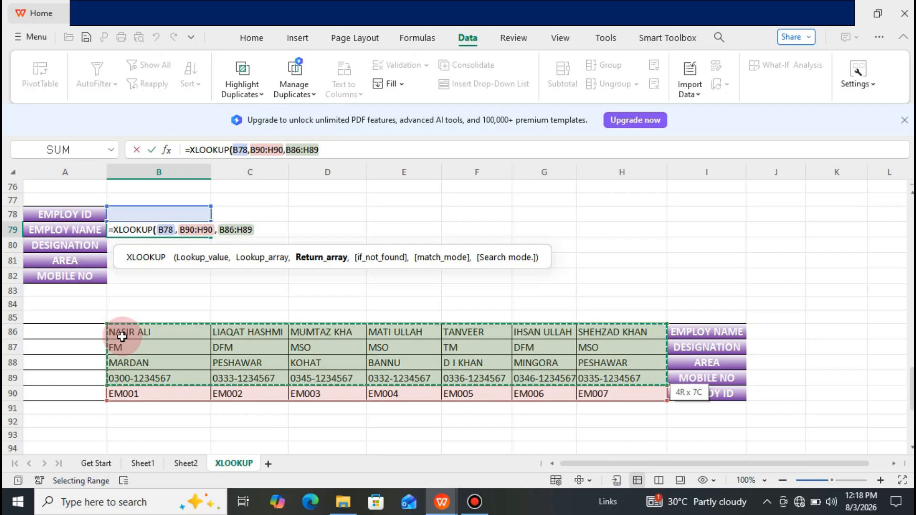
text())
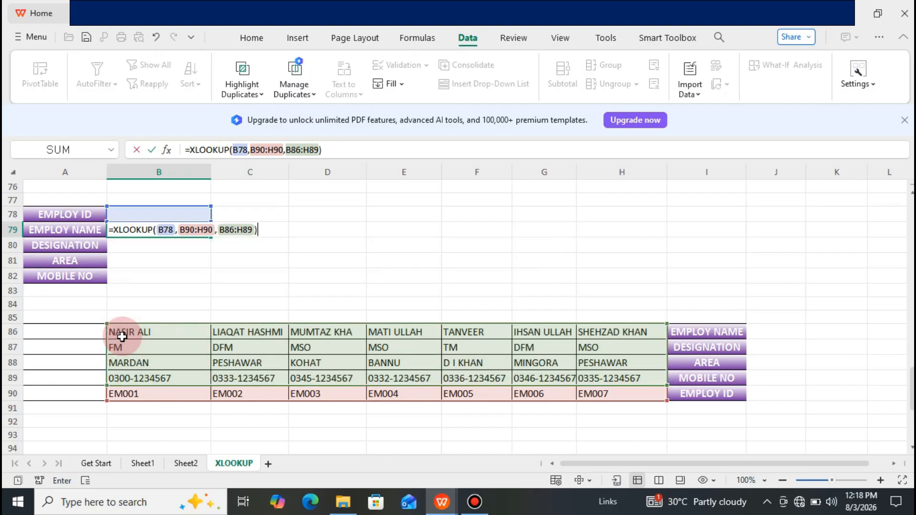
key(Return)
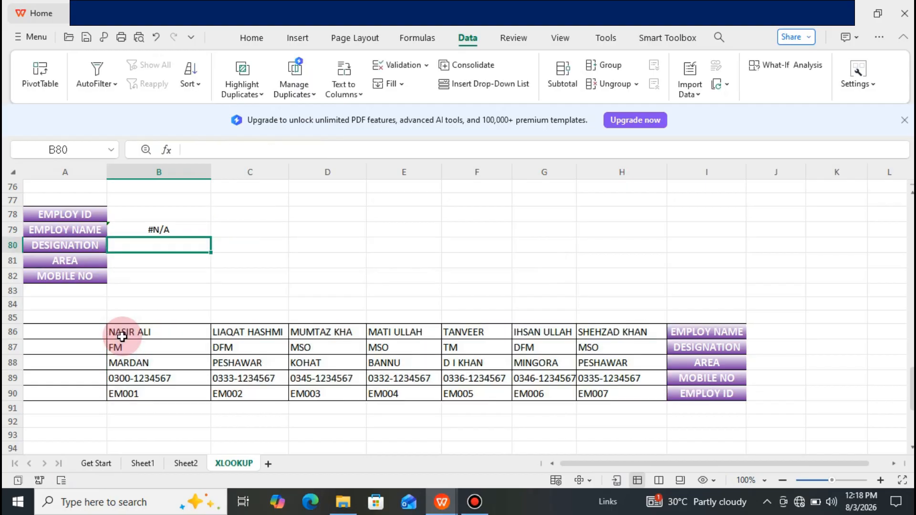
Step: Check the drop-down list in employee ID cell B78 and clear its existing data validation rule
click(200, 216)
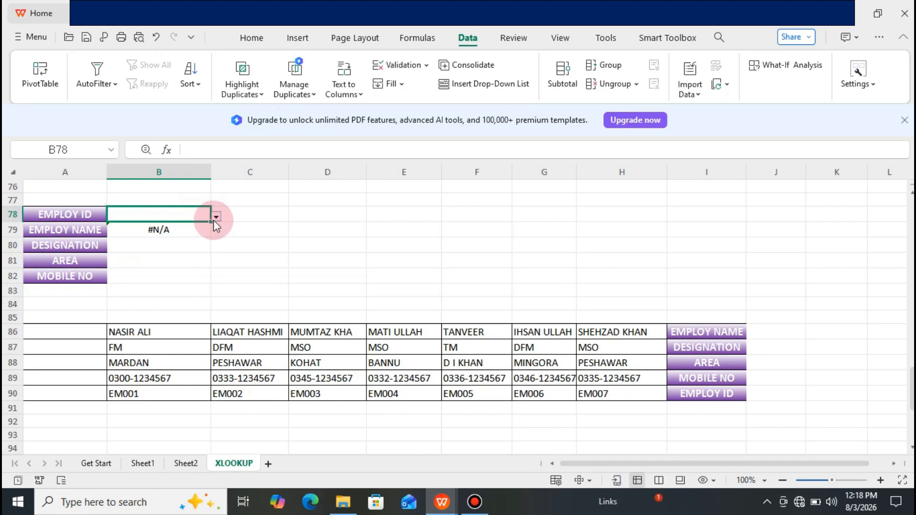
click(216, 217)
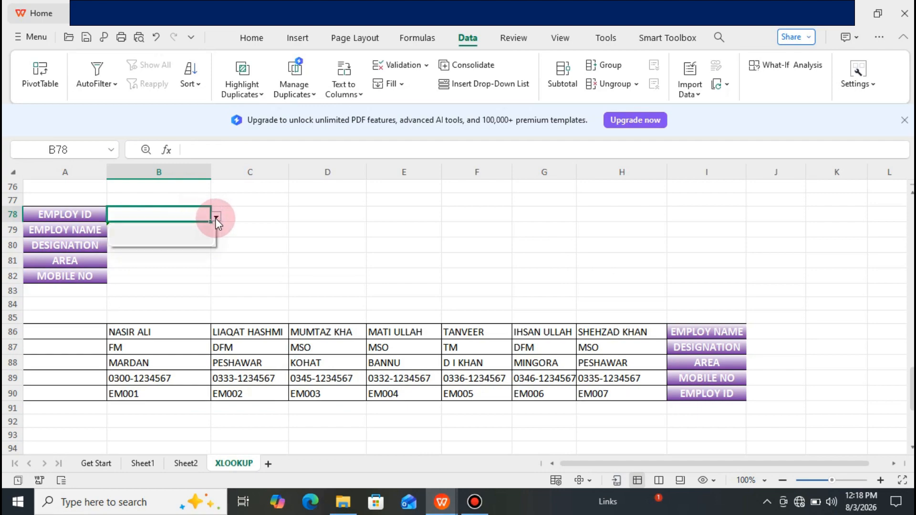
click(264, 228)
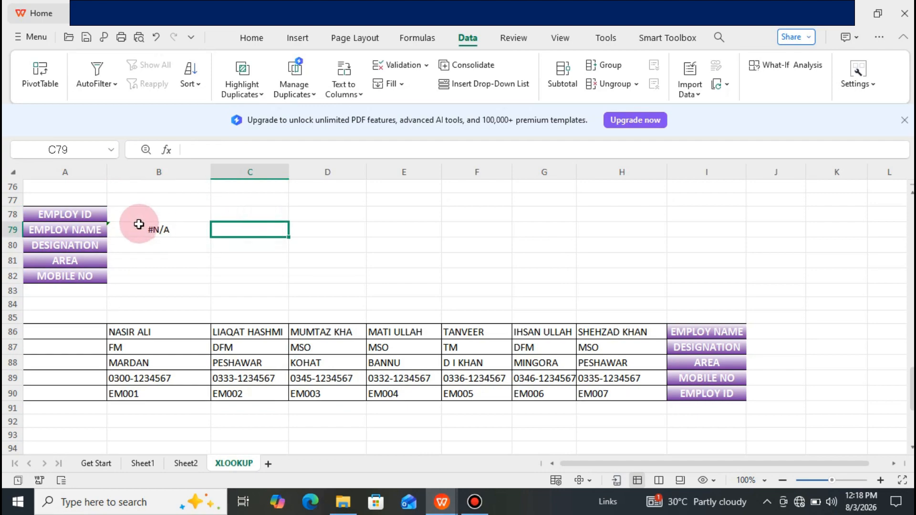
click(138, 221)
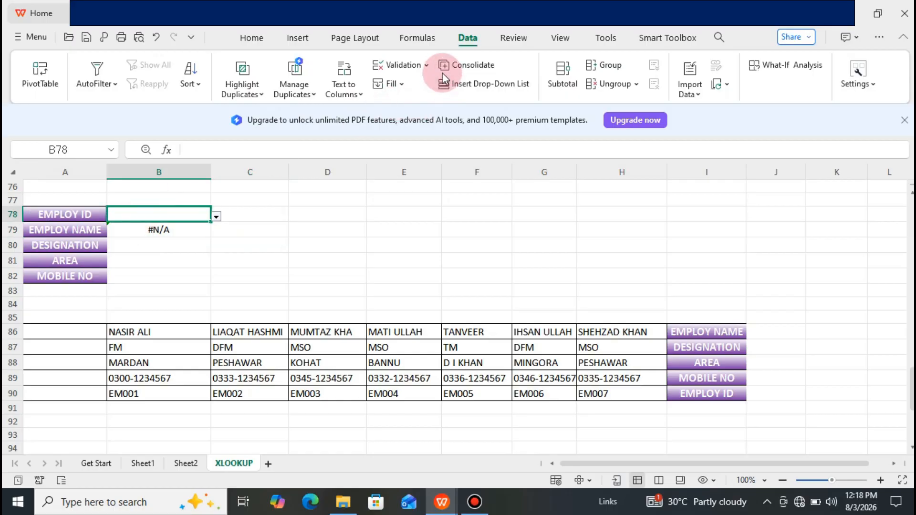
click(427, 66)
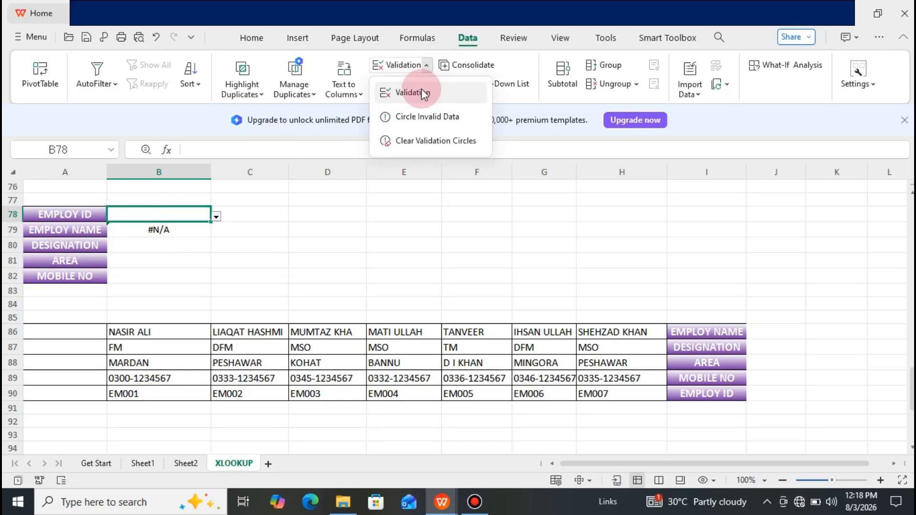
click(422, 90)
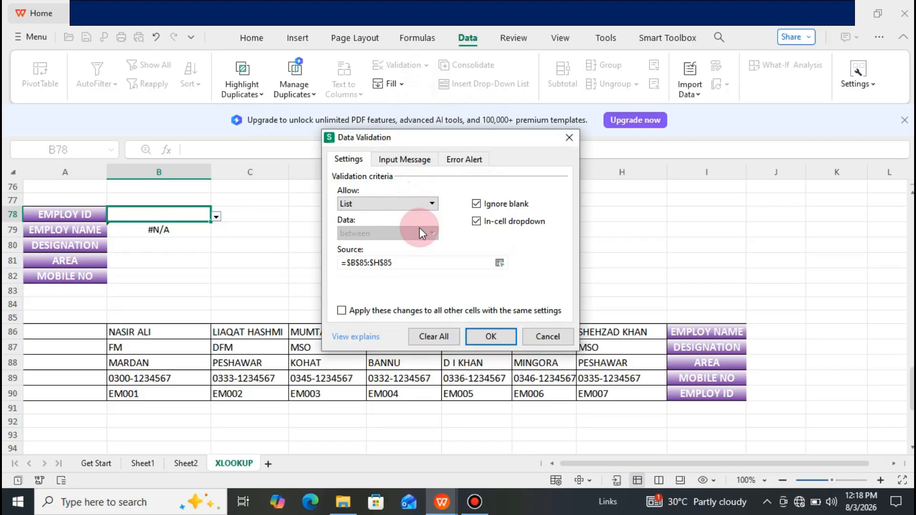
click(410, 264)
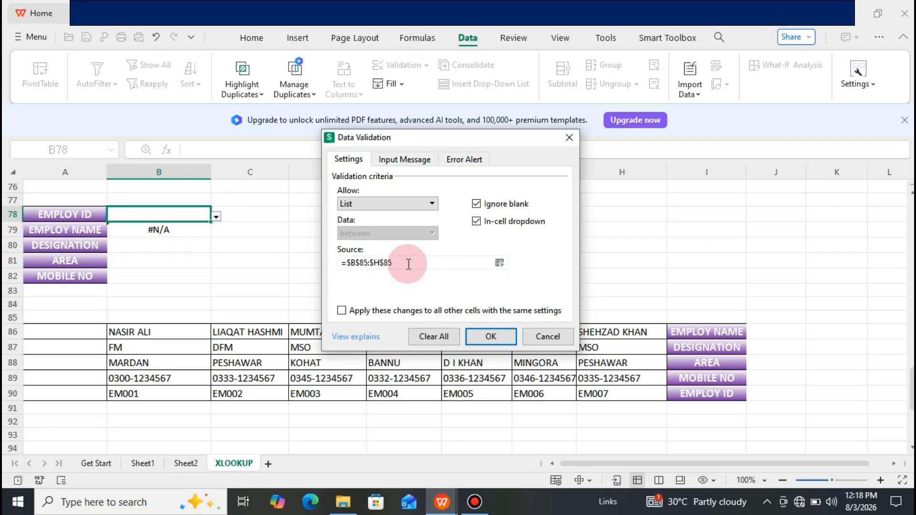
click(437, 335)
click(479, 333)
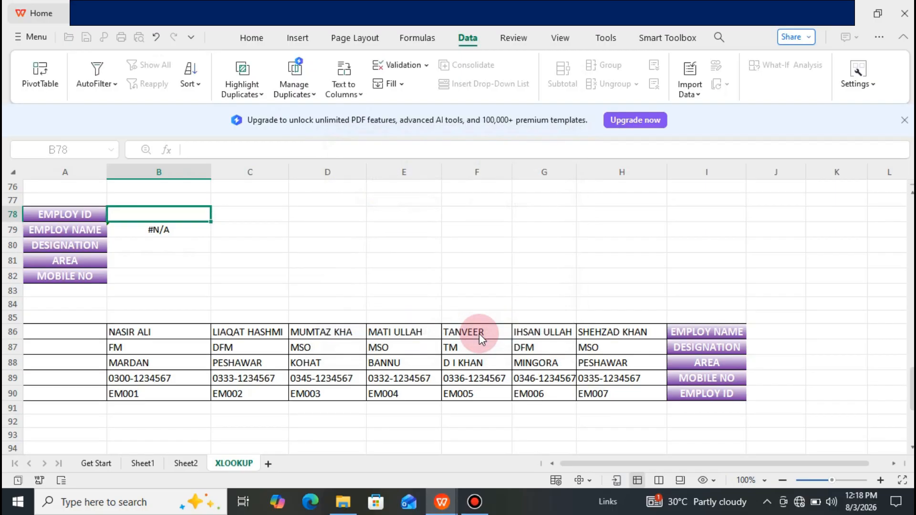
Step: Add List data validation to B78 with the employee ID row =$B$90:$H$90 as its source
click(425, 64)
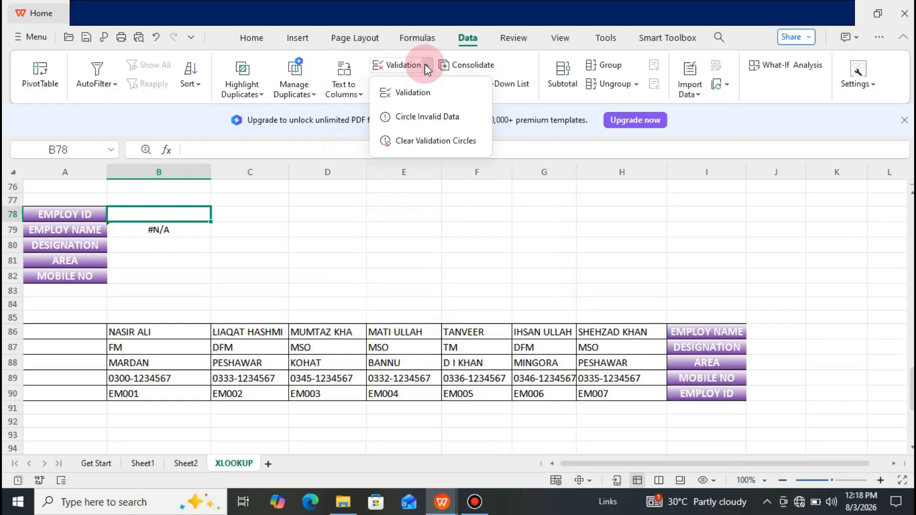
click(422, 89)
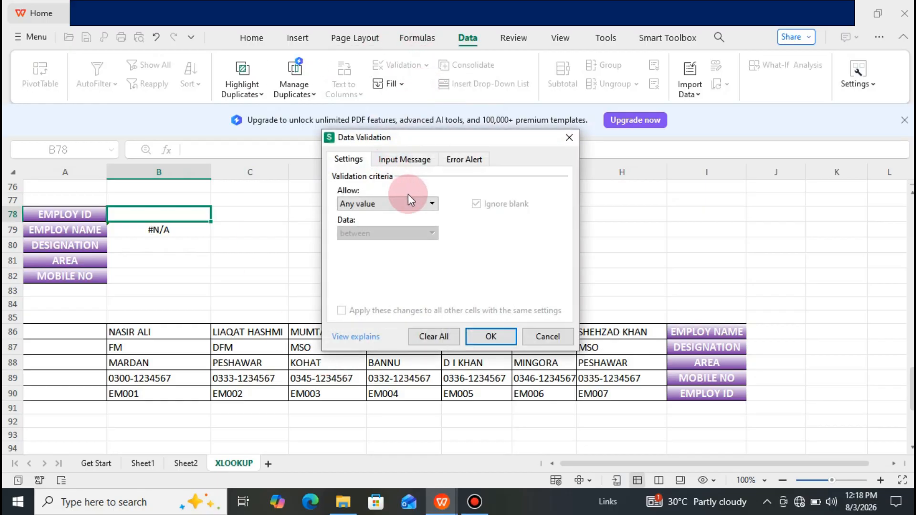
click(430, 201)
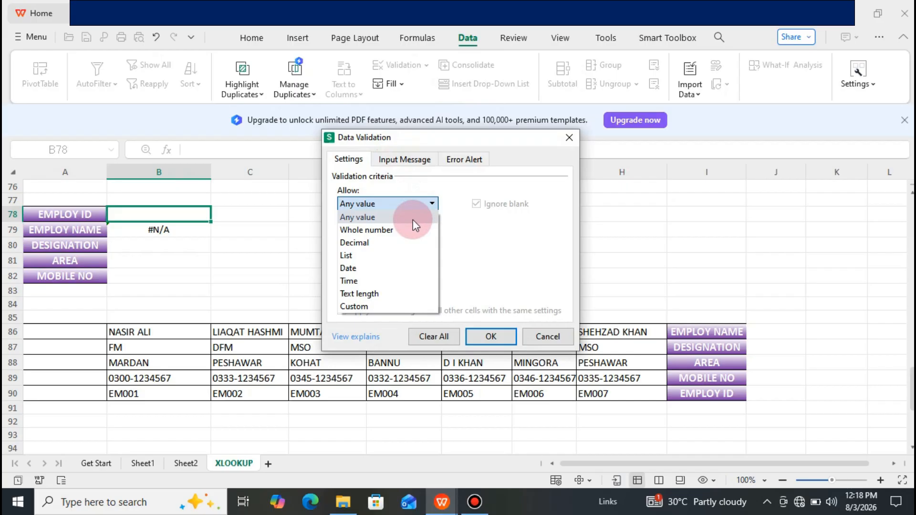
click(387, 262)
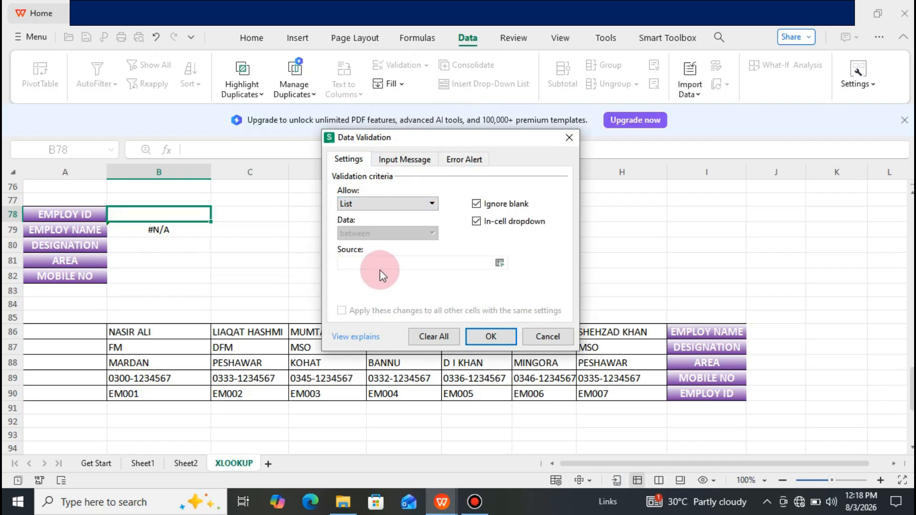
click(392, 267)
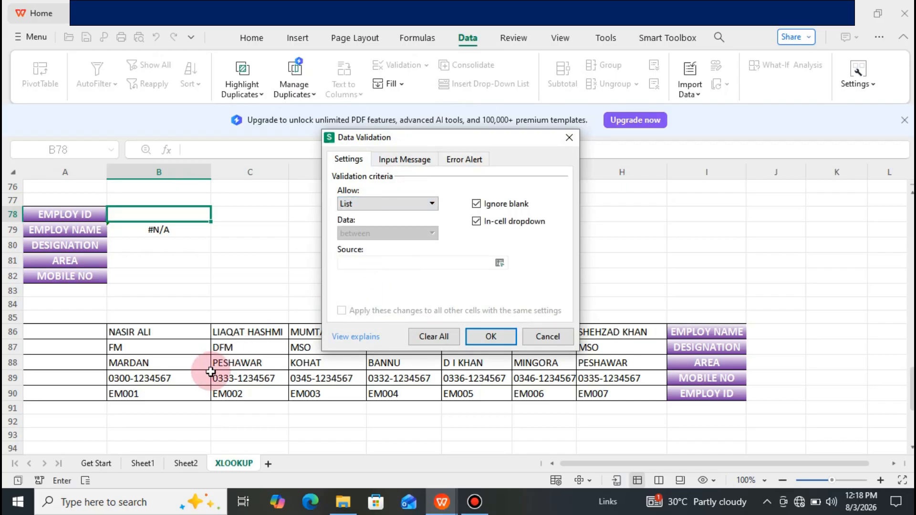
click(185, 393)
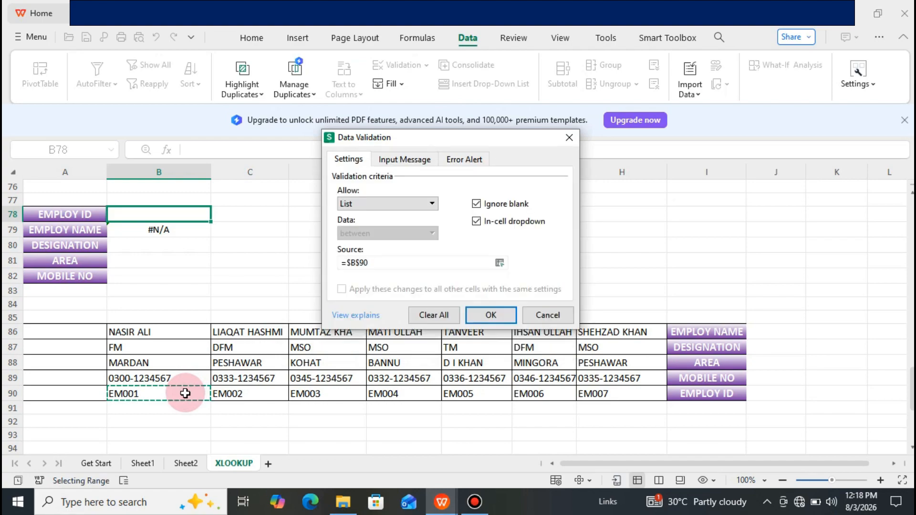
key(shift+Right)
key(shift+Right)
key(shift+Right)
key(shift+Right)
key(shift+Right)
key(shift+Right)
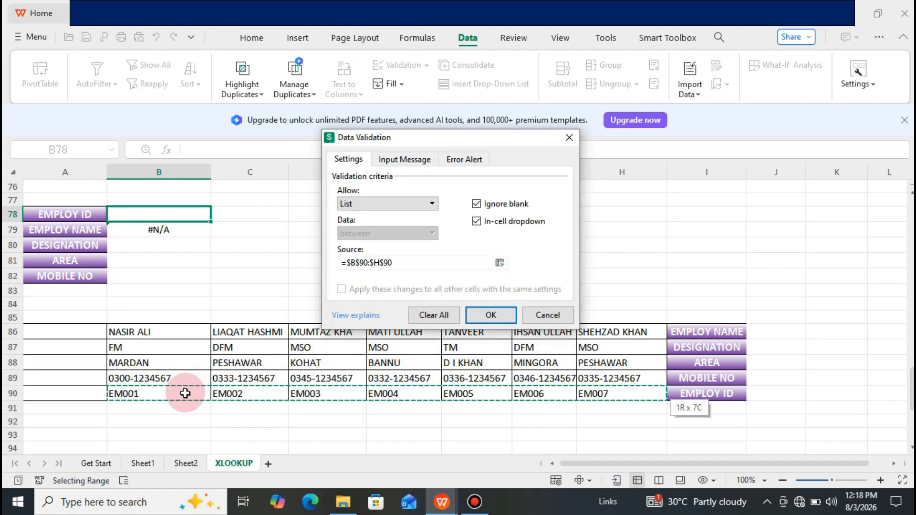
click(480, 310)
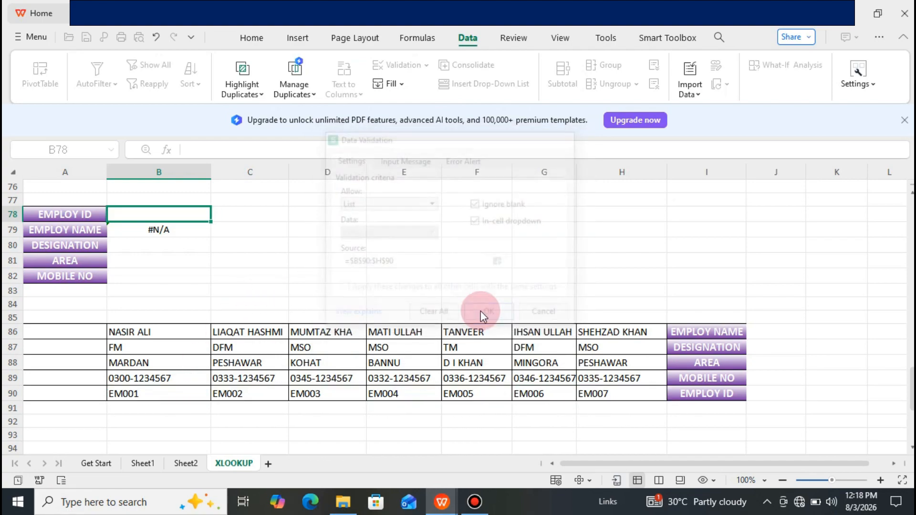
Step: Test the lookup by choosing the second and then the fourth employee ID from the drop-down list in B78
click(221, 216)
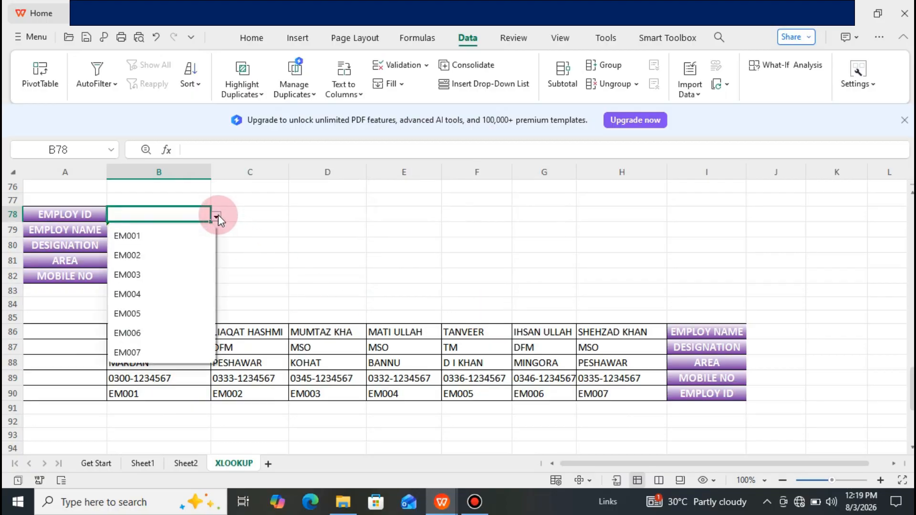
click(185, 254)
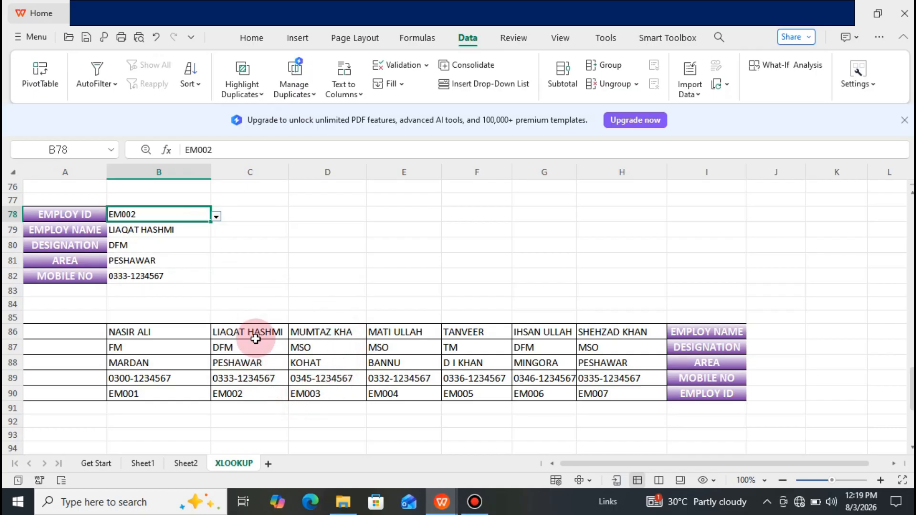
click(217, 216)
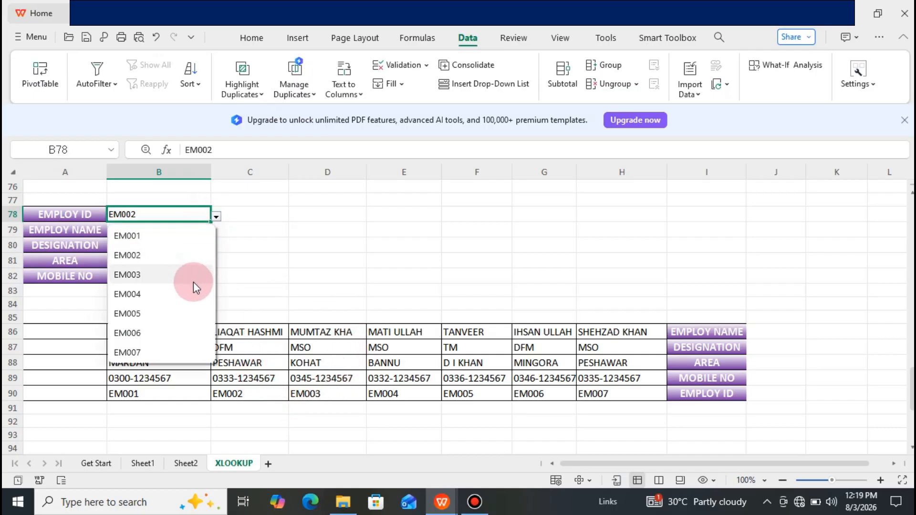
click(188, 298)
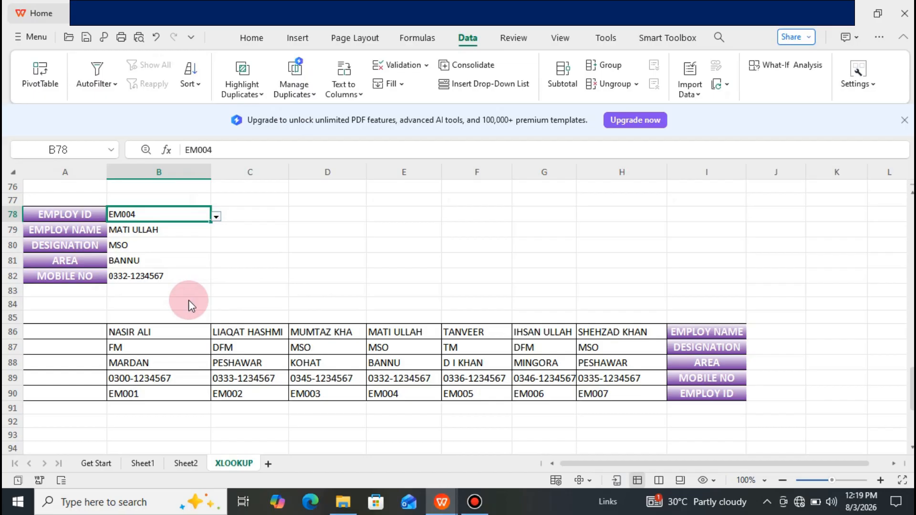
Step: Examine the vertical employee table with IDs in its last column, rows 97 to 106, and the lookup row beside it
click(213, 284)
key(Down)
key(Down)
key(Down)
key(Down)
key(Down)
key(Down)
key(Down)
key(Down)
key(Down)
key(Down)
key(Down)
key(Down)
key(Down)
key(Down)
key(Down)
key(Down)
key(Down)
key(Down)
key(Down)
key(Down)
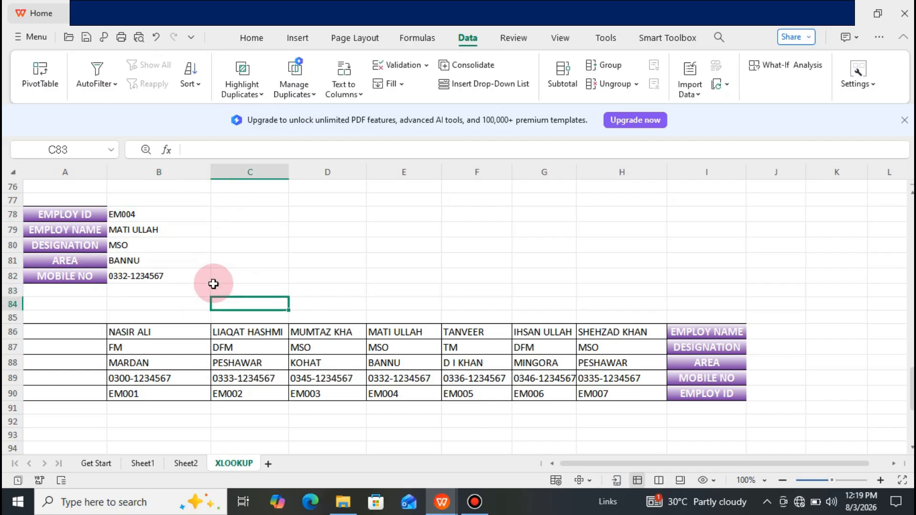
key(Up)
key(Up)
key(Up)
key(Up)
key(Up)
key(Up)
key(Up)
key(Up)
key(Up)
key(Up)
key(Up)
key(Up)
key(Up)
key(Up)
key(Up)
key(Up)
key(Up)
key(Up)
key(Up)
key(Up)
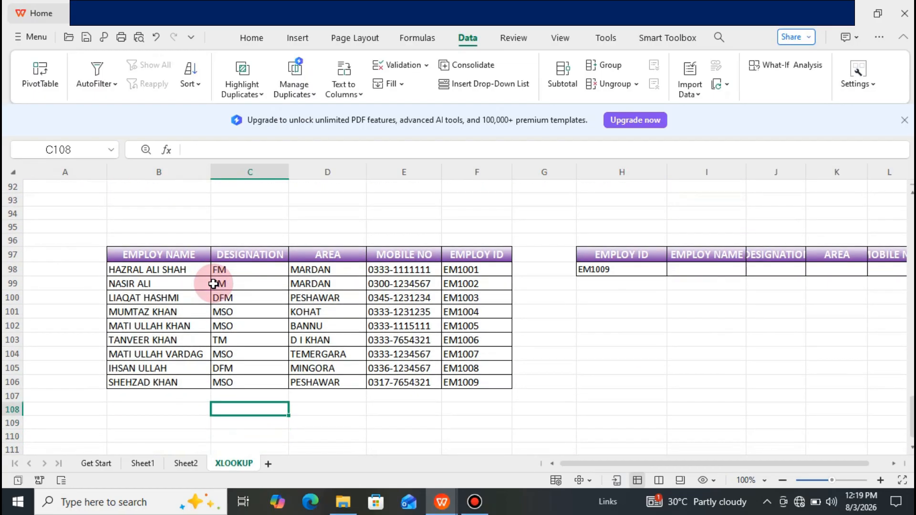
key(Up)
key(Down)
key(Down)
key(Down)
key(Down)
key(Down)
key(Down)
key(Down)
key(Down)
key(Down)
key(Down)
key(Down)
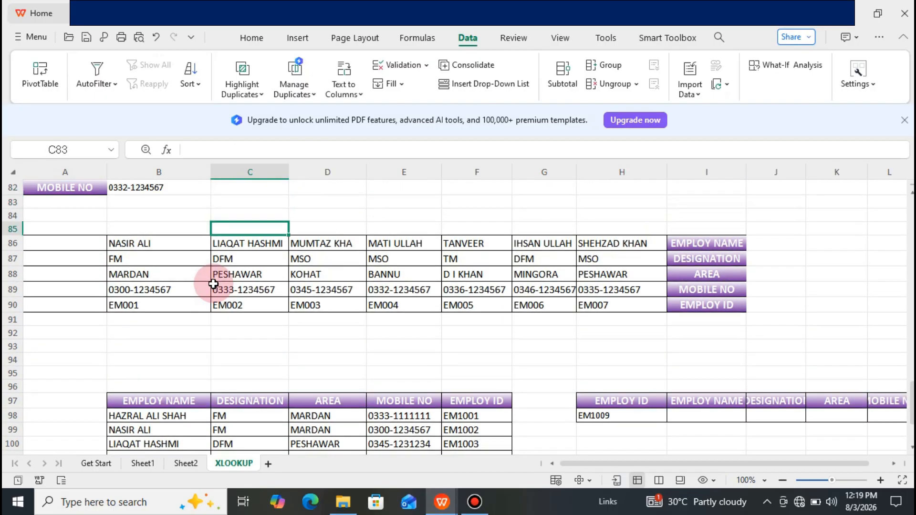
key(Down)
key(Down)
key(Down)
key(Down)
key(Down)
key(Down)
key(Down)
key(Down)
key(Down)
key(Down)
key(Down)
key(Down)
key(Down)
key(Down)
key(Down)
key(Down)
key(Down)
key(Down)
key(Down)
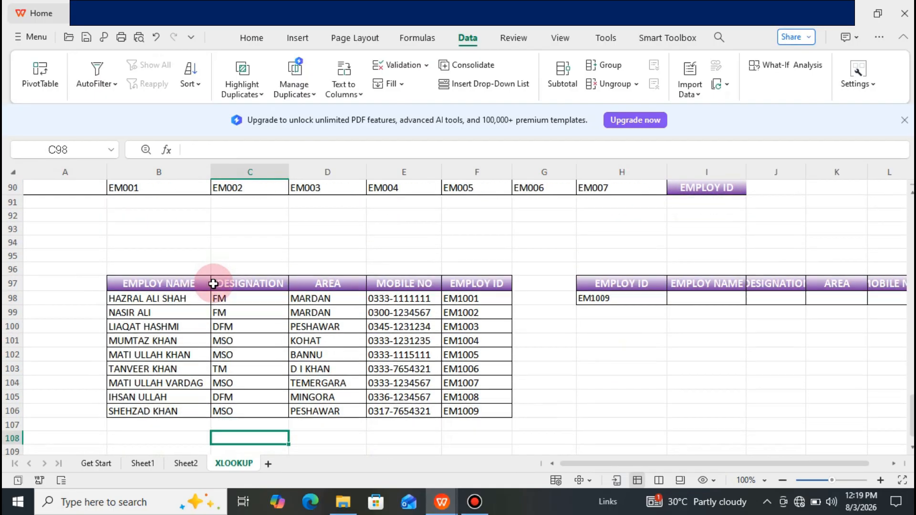
key(Up)
key(Up)
key(Up)
key(Up)
key(Up)
key(Up)
key(Up)
key(Up)
key(Up)
key(Up)
key(Up)
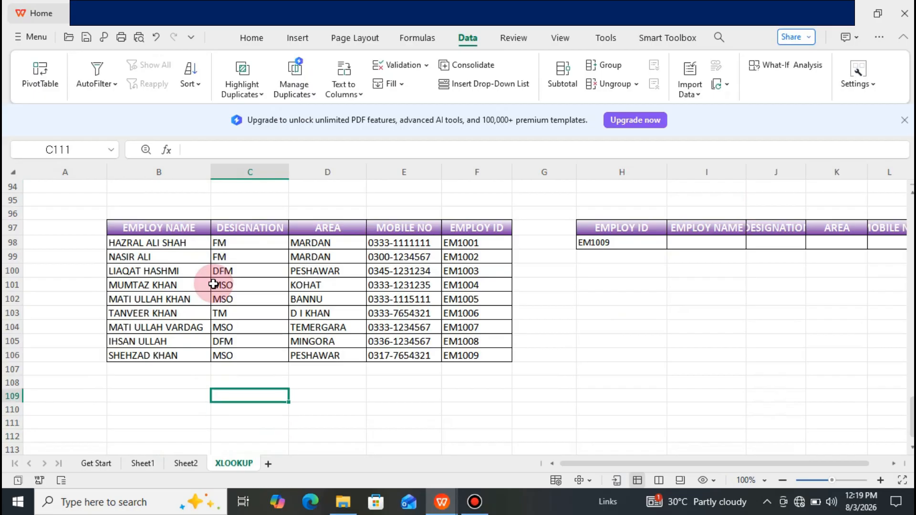
Step: Start an XLOOKUP formula in employee name cell I98 with the employee ID in H98 as the lookup value
key(Up)
key(Up)
key(Up)
key(Right)
key(Right)
key(Right)
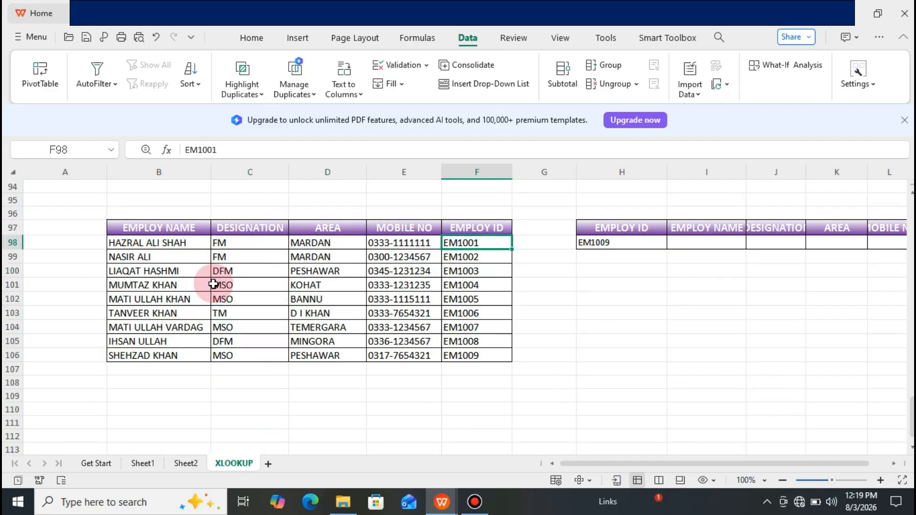
key(Right)
key(Right)
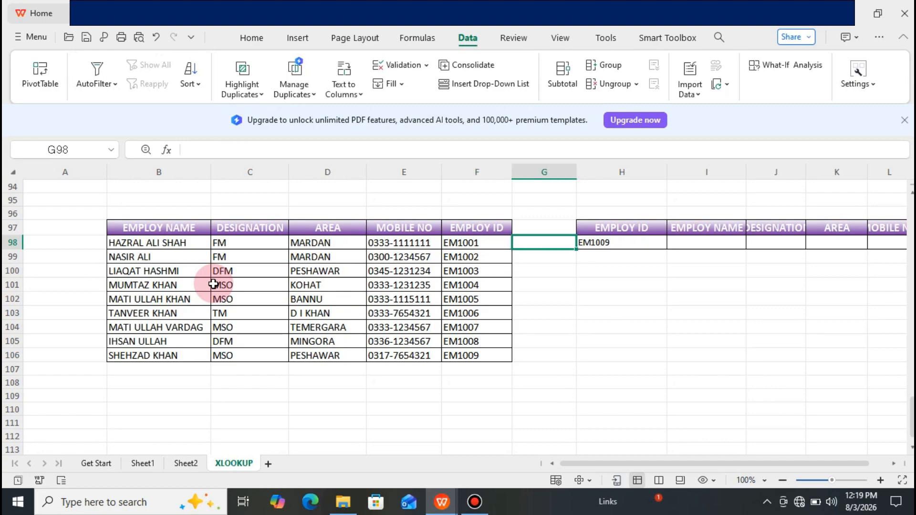
key(Right)
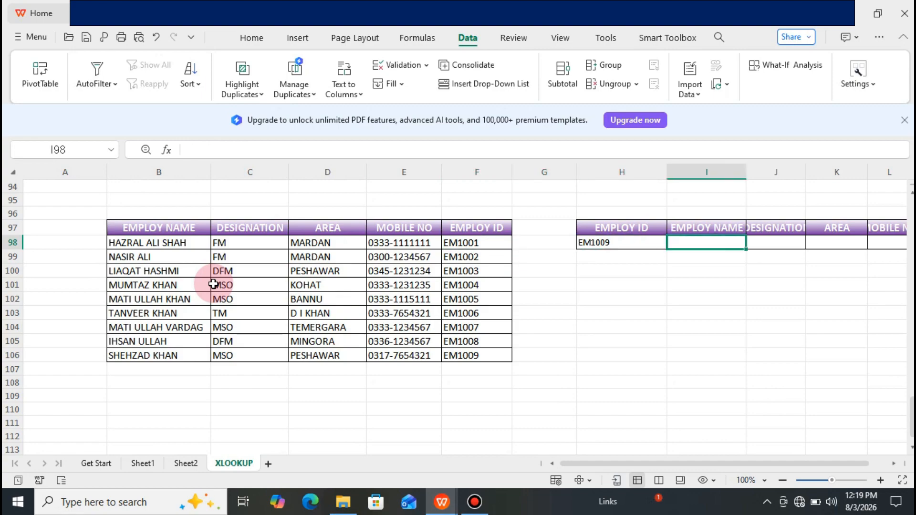
text(=)
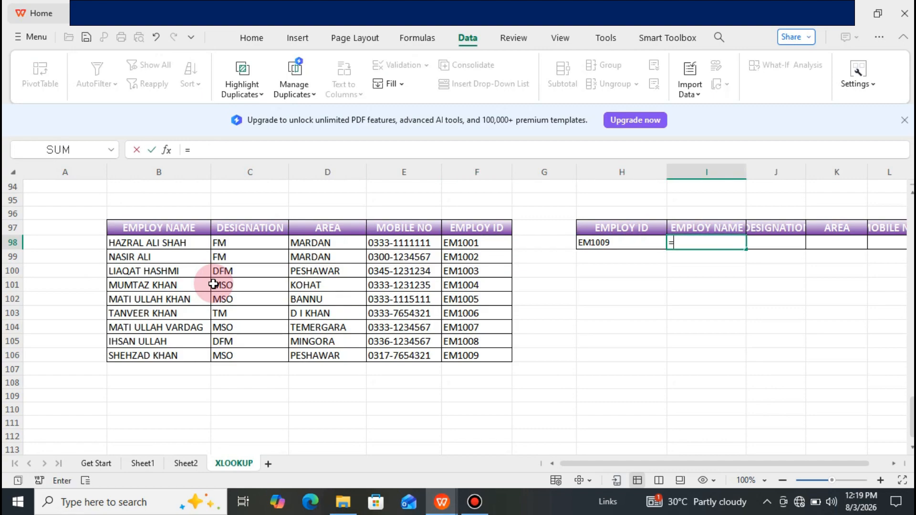
text(XLOO)
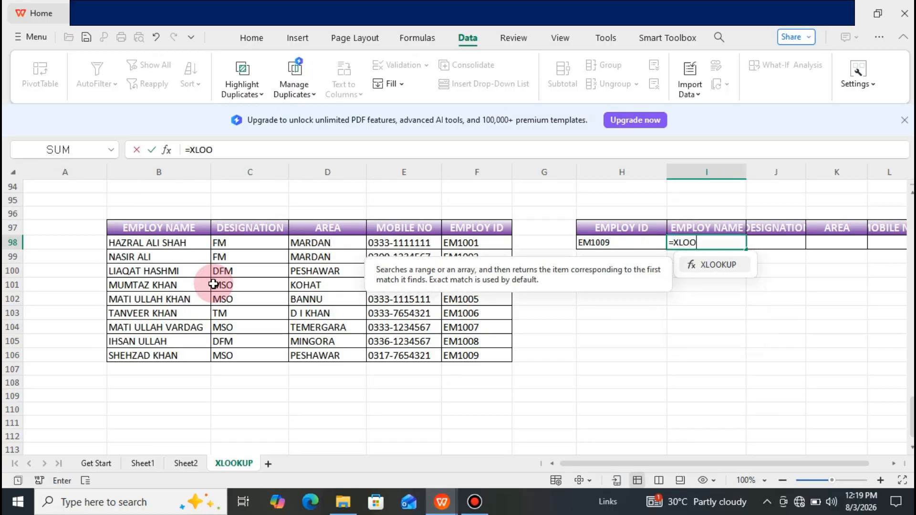
text(KUP()
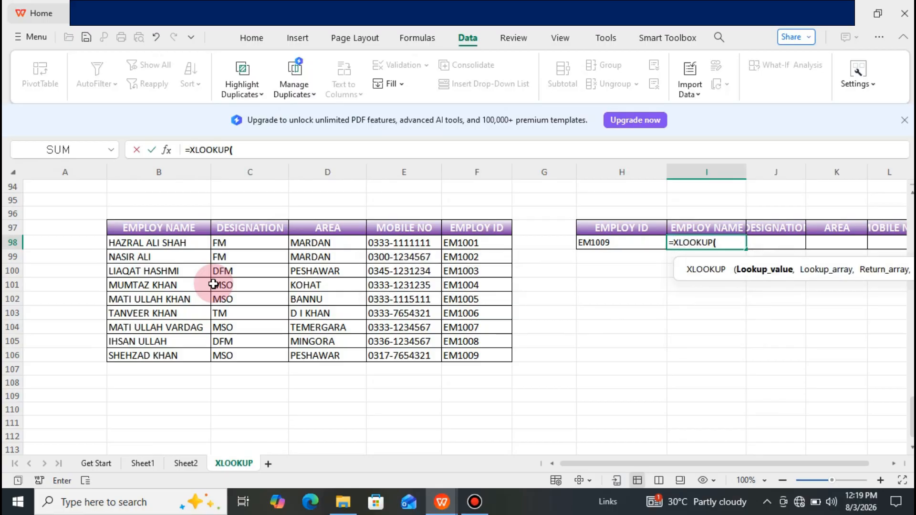
key(Left)
text(,)
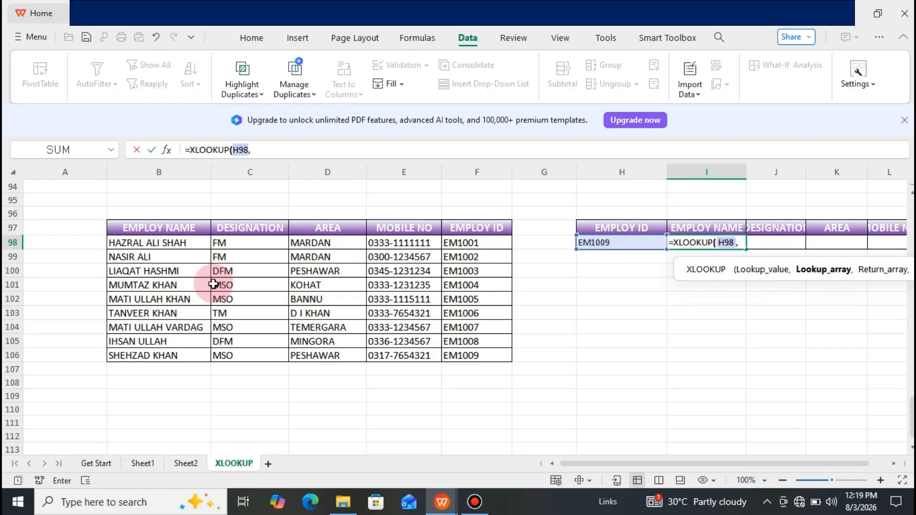
Step: Set the formula's lookup array to the employee ID column F98:F106
key(Left)
key(Left)
key(Left)
key(Left)
key(Left)
key(Left)
key(Right)
key(Right)
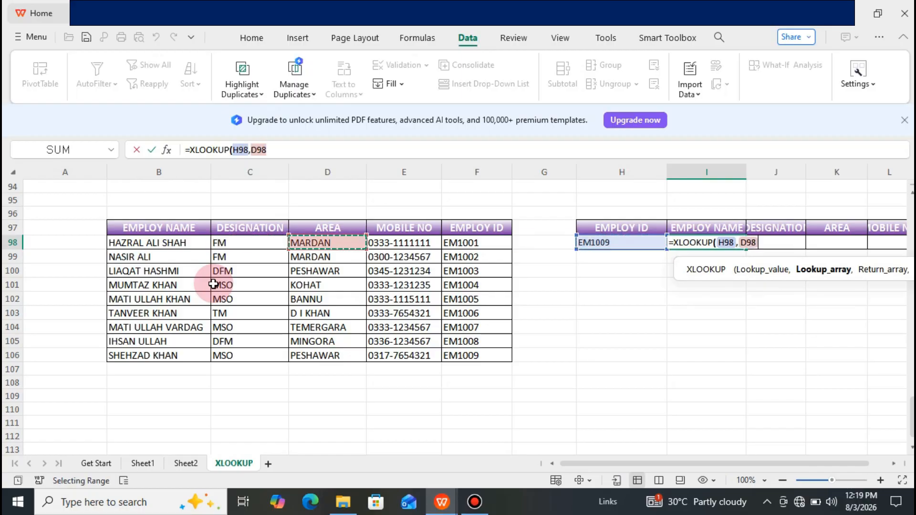
key(Right)
key(shift+Down)
key(shift+Down)
key(shift+Down)
key(shift+Down)
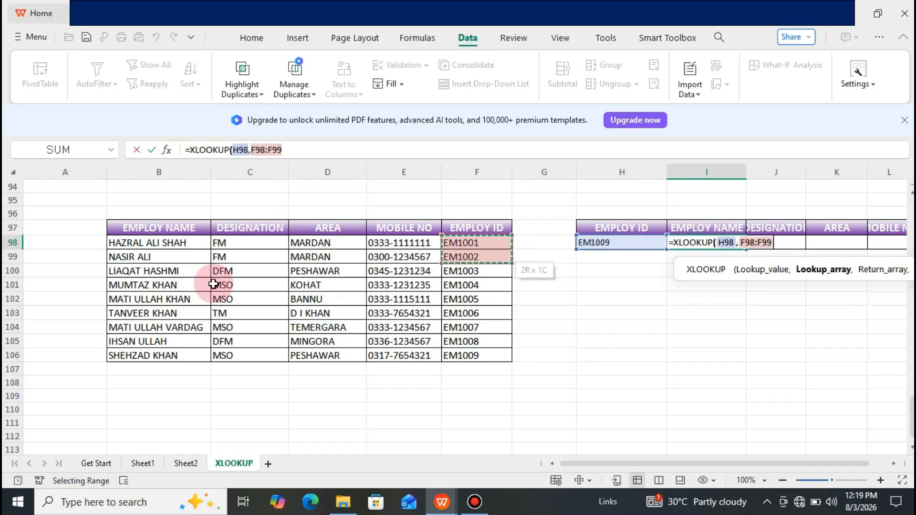
key(shift+Down)
key(shift+Down)
key(shift+Down)
key(shift+Down)
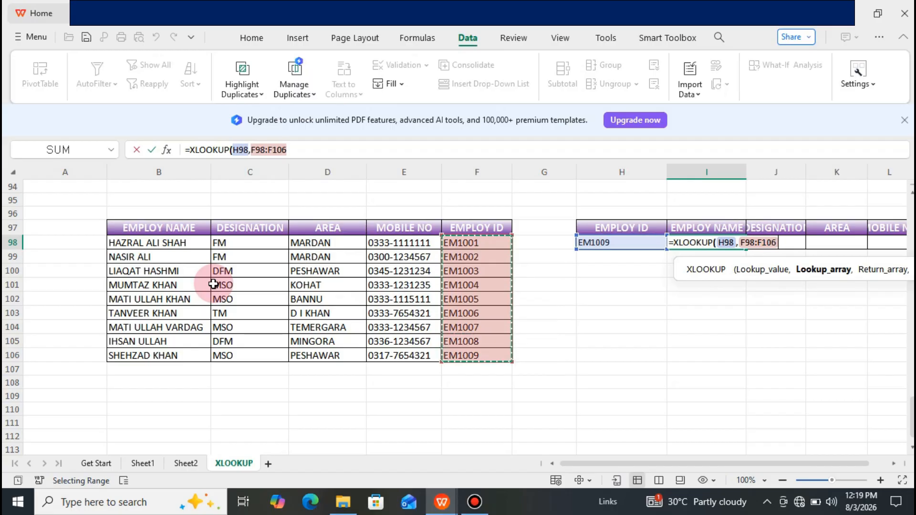
Step: Set the return array to B98:E106, covering name through mobile number, and complete the XLOOKUP formula in I98
text(,)
key(Left)
key(Left)
key(Left)
key(Left)
key(Left)
key(Left)
key(Left)
key(Left)
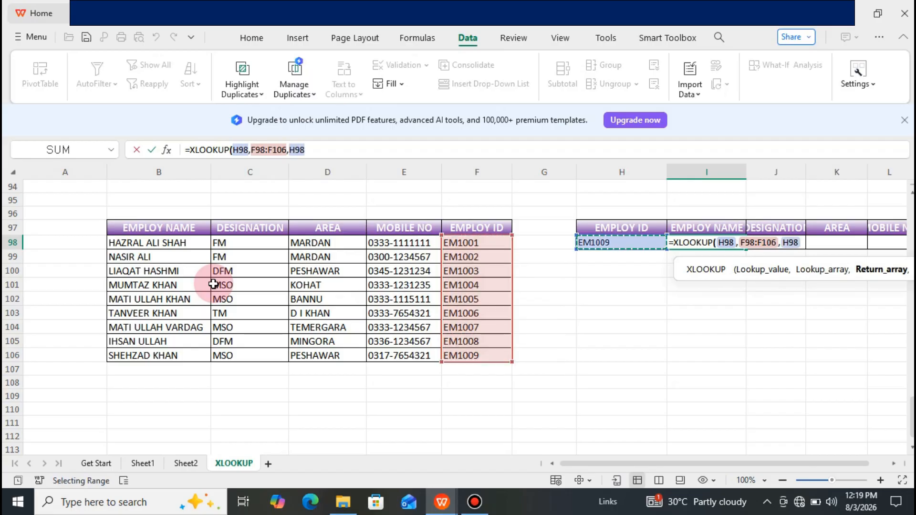
key(Right)
key(shift+Right)
key(shift+Right)
key(shift+Right)
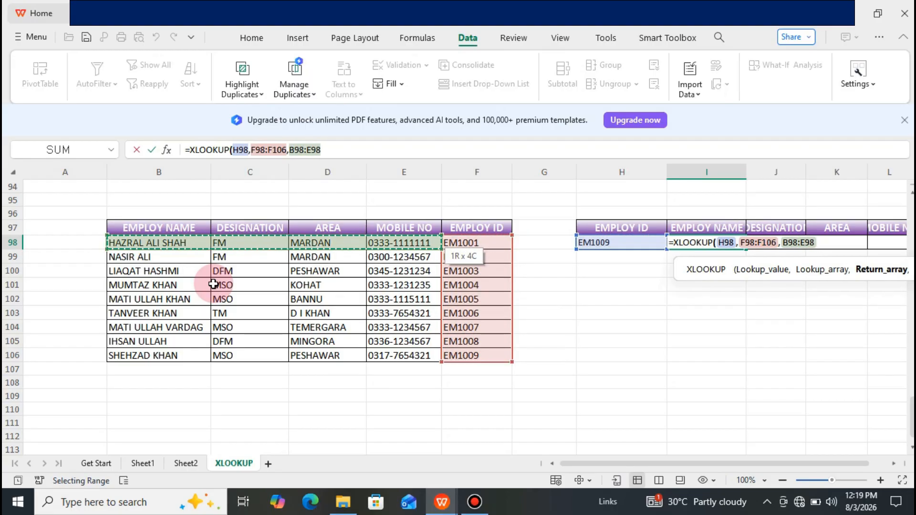
key(shift+Down)
key(shift+Down)
key(shift+Down)
key(shift+Down)
key(shift+Down)
key(shift+Down)
key(shift+Down)
key(shift+Down)
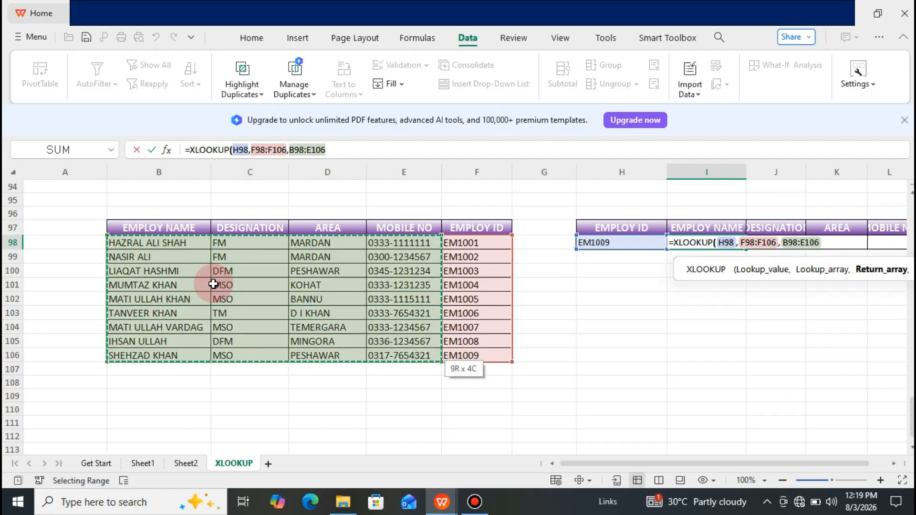
text())
key(Return)
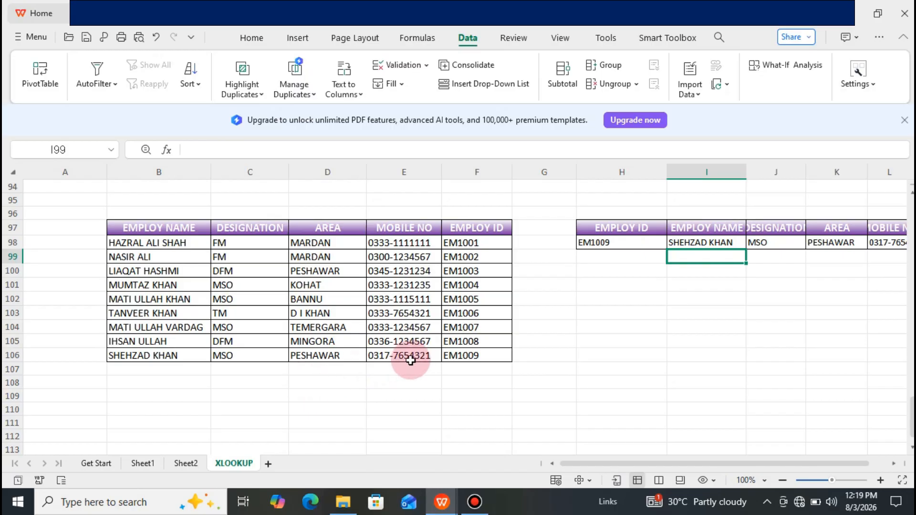
Step: Test the lookup by choosing the second employee ID from the drop-down list in H98
click(638, 242)
click(671, 244)
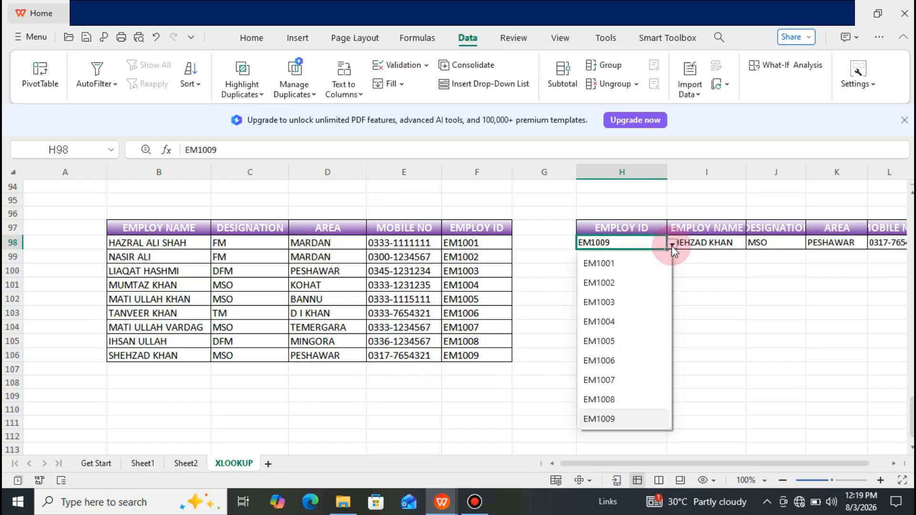
click(634, 286)
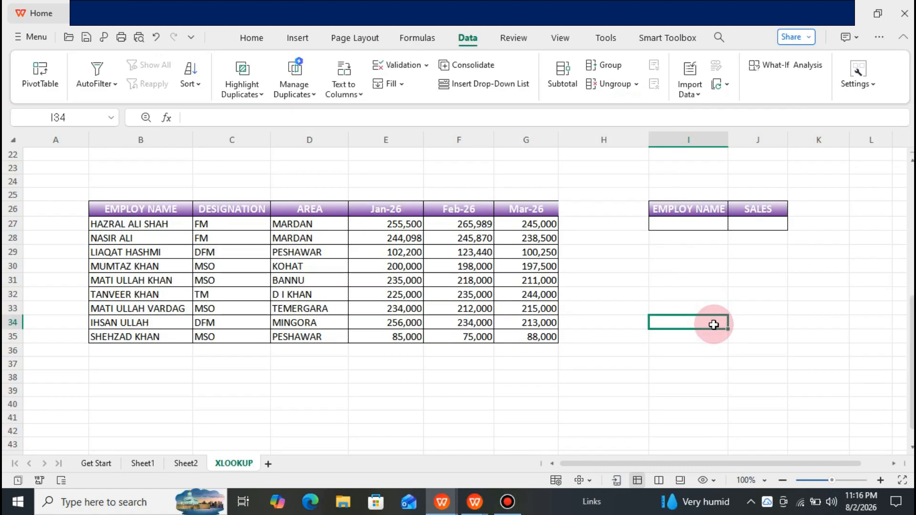
Step: Examine the monthly sales table in rows 26 to 35 and the employee name and sales cells beside it
key(Up)
key(Up)
key(Up)
key(Up)
key(Up)
key(Up)
key(Up)
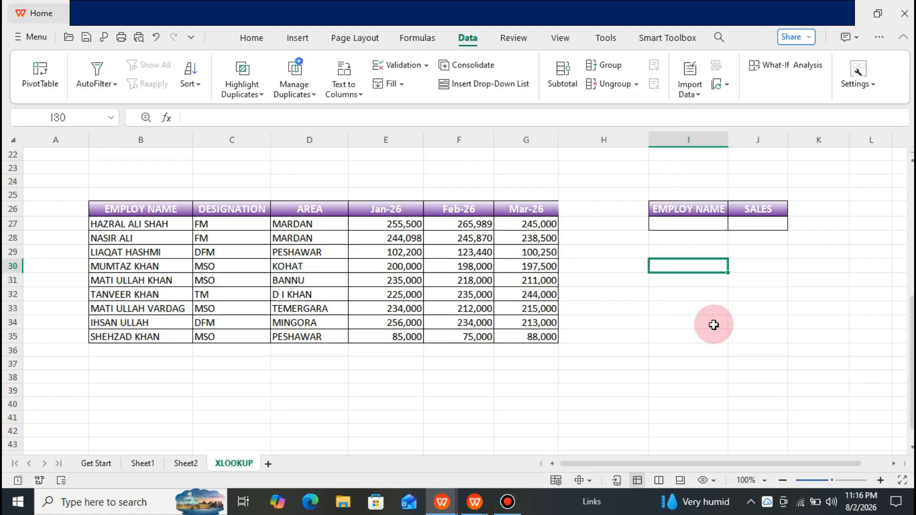
key(Left)
key(Left)
key(Left)
key(Left)
key(Left)
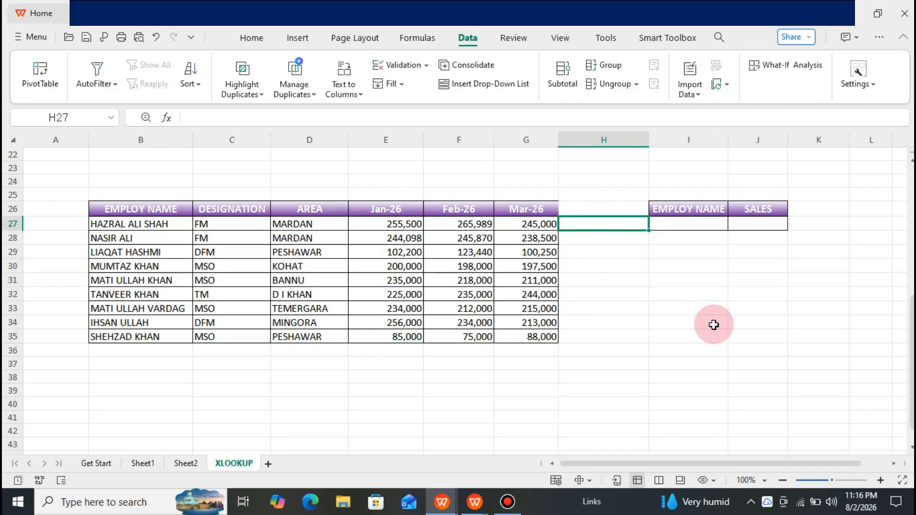
key(Right)
key(Right)
key(Right)
key(Right)
key(Right)
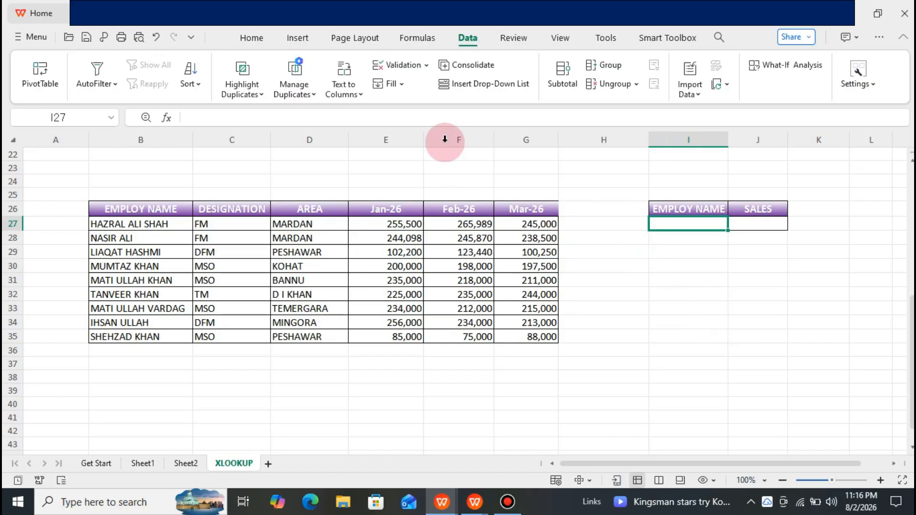
Step: Add List data validation to employee name cell I27 with the name column =$B$27:$B$35 as its source
click(425, 65)
click(425, 90)
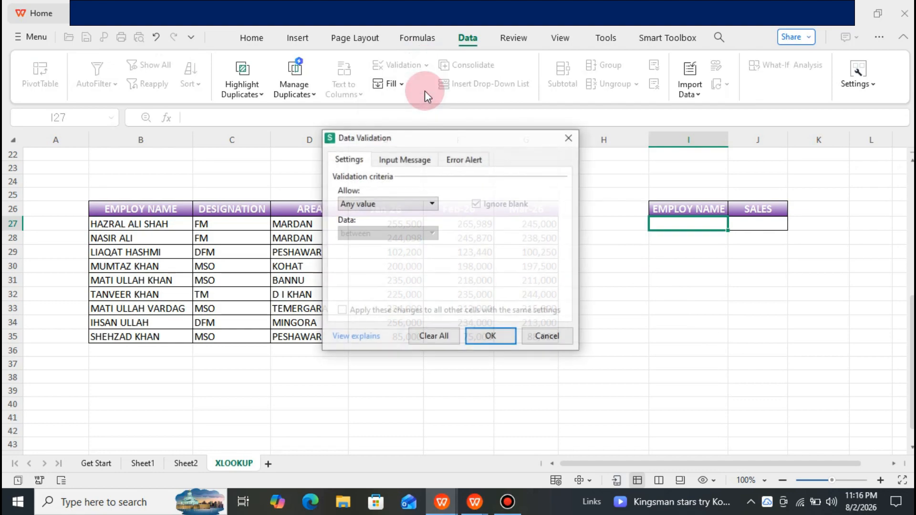
click(432, 202)
click(397, 255)
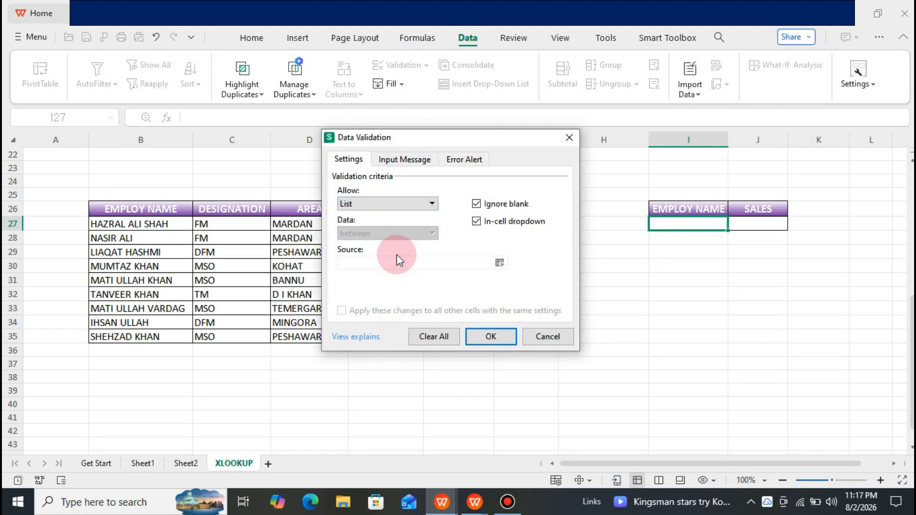
click(381, 261)
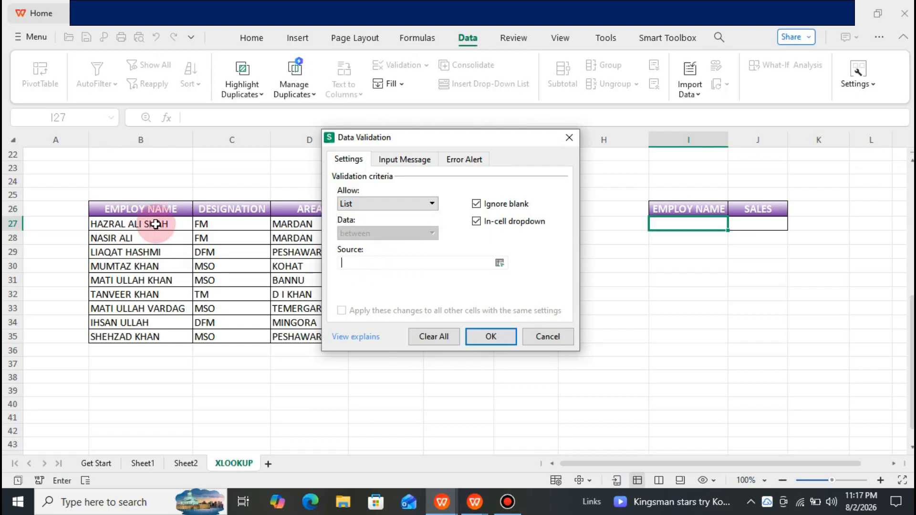
drag(156, 225, 158, 288)
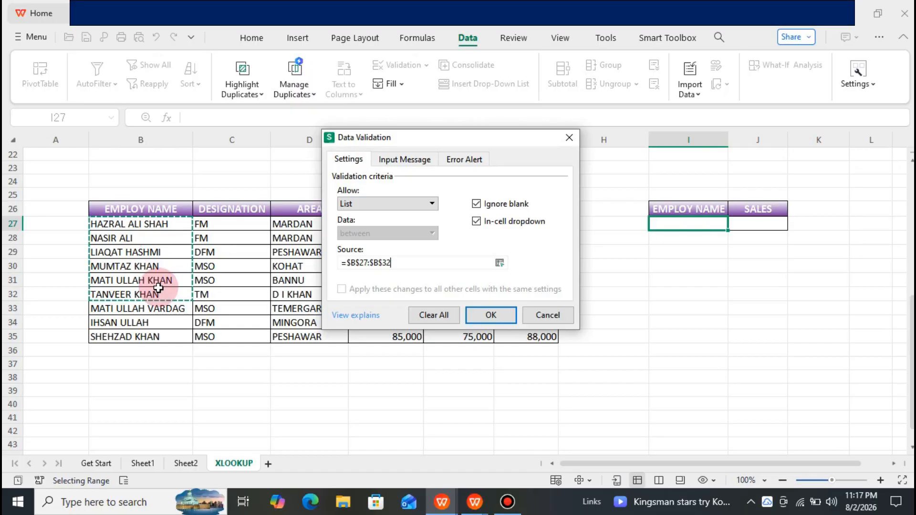
key(shift+Down)
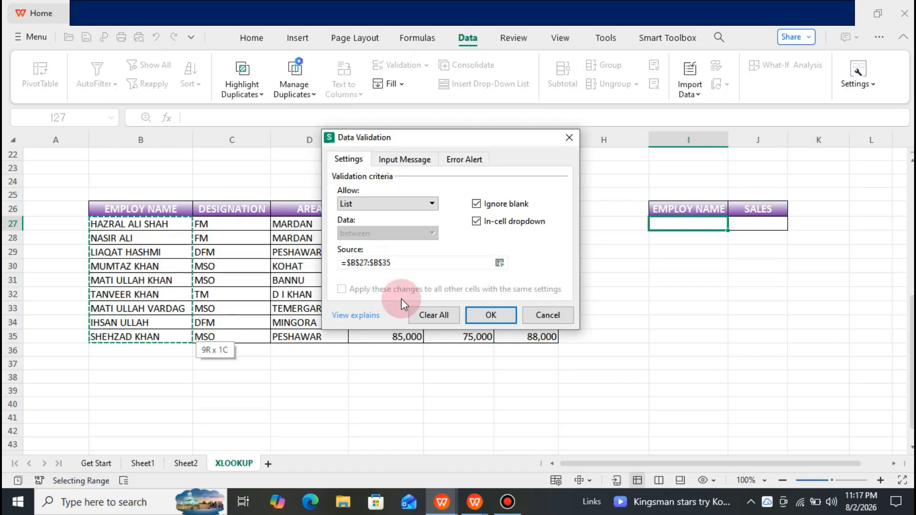
click(489, 313)
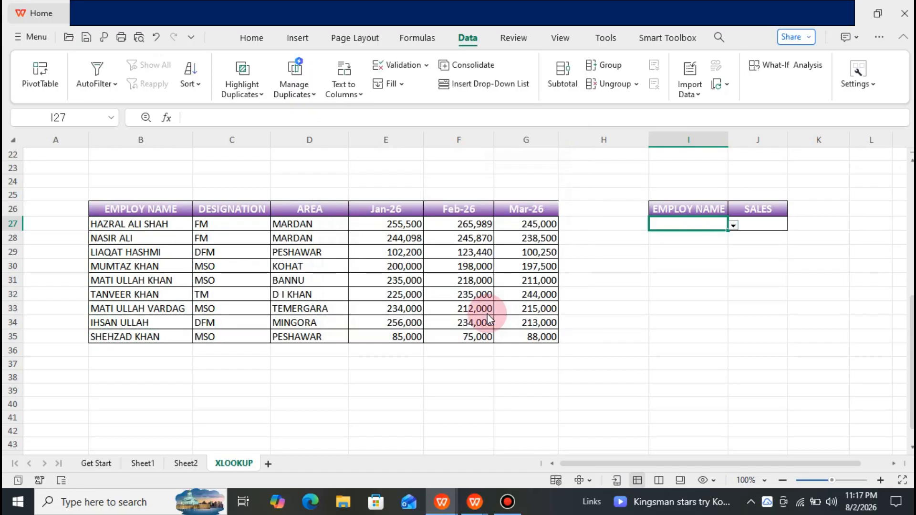
Step: Check the employee names offered by the drop-down list in I27
click(673, 262)
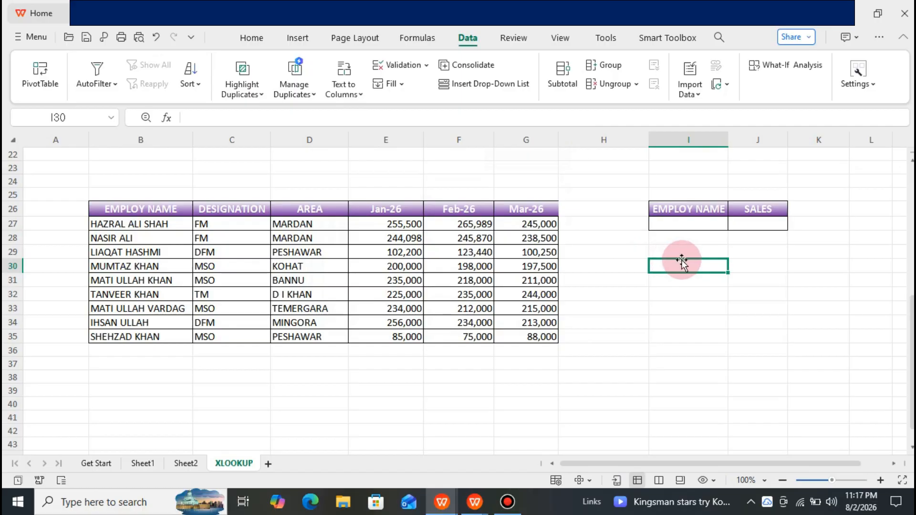
click(710, 226)
click(734, 226)
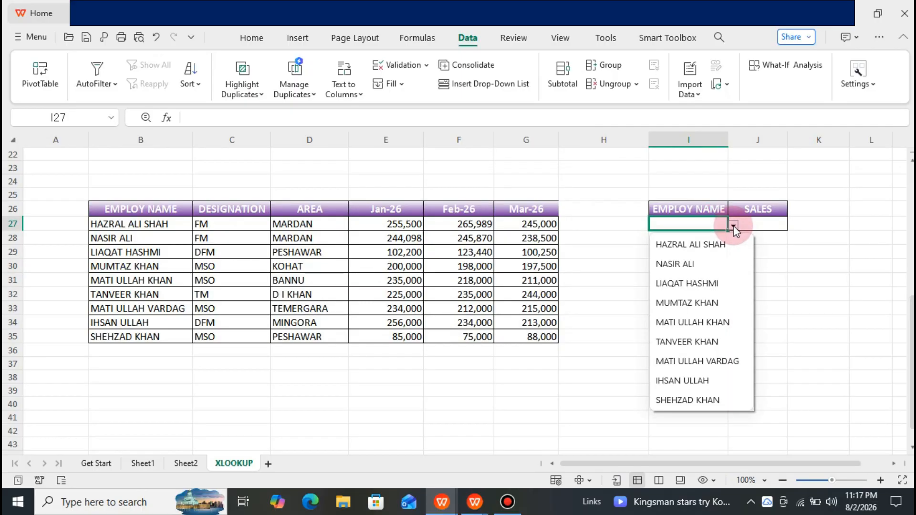
Step: Start a SUM formula with a nested XLOOKUP in sales cell J27, using I27 as the lookup value
click(768, 227)
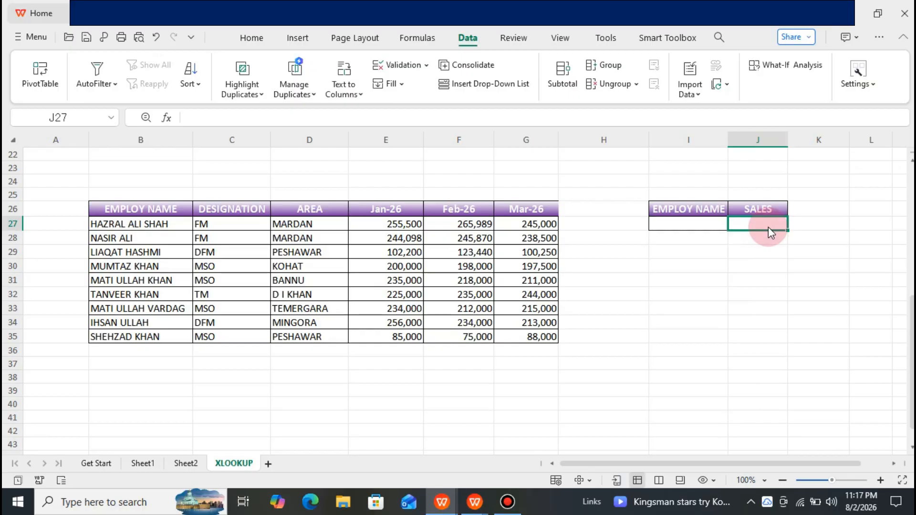
key(Left)
key(Right)
text(=SU)
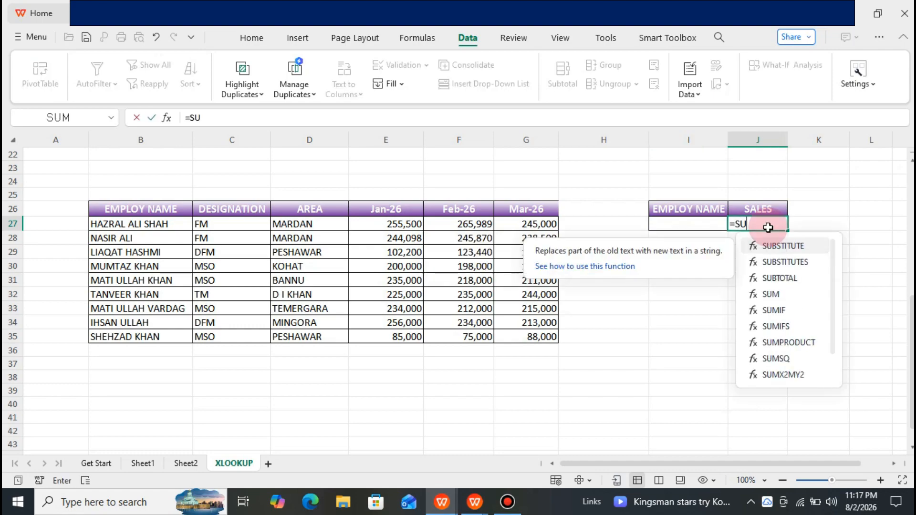
text(M()
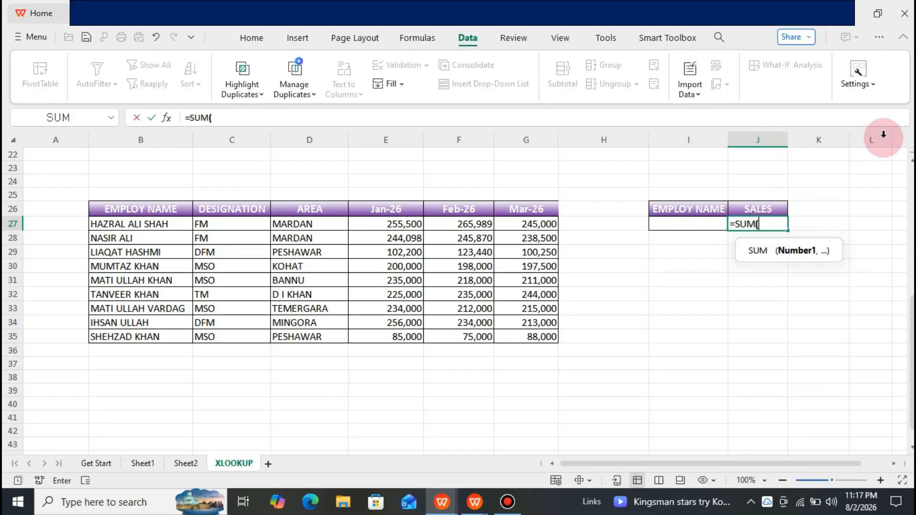
text(XL)
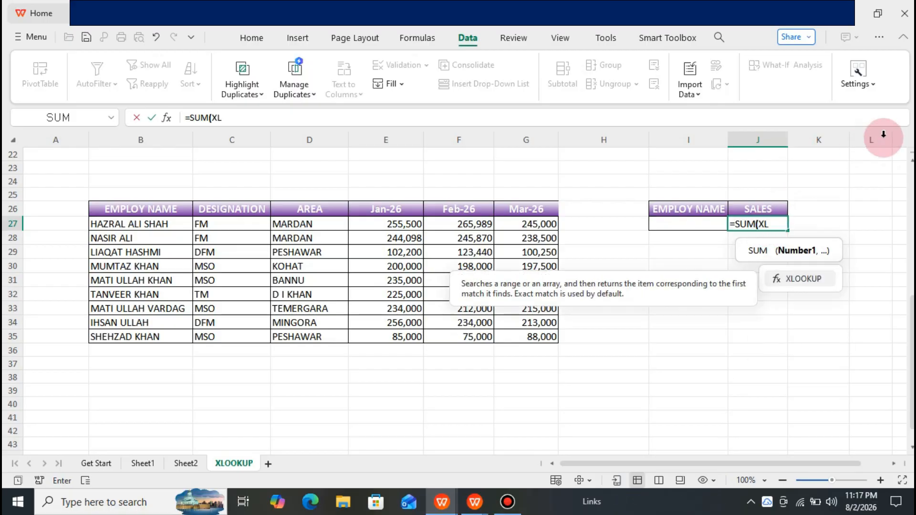
text(OOKUP)
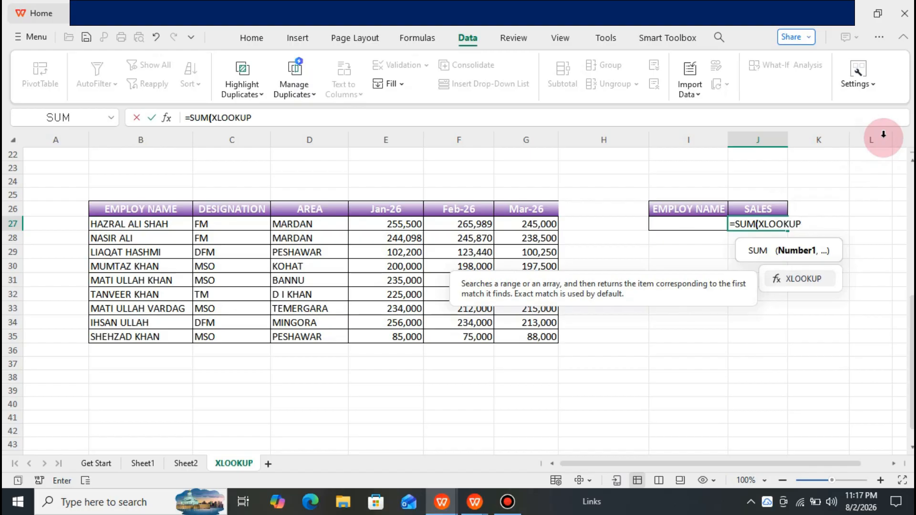
text(()
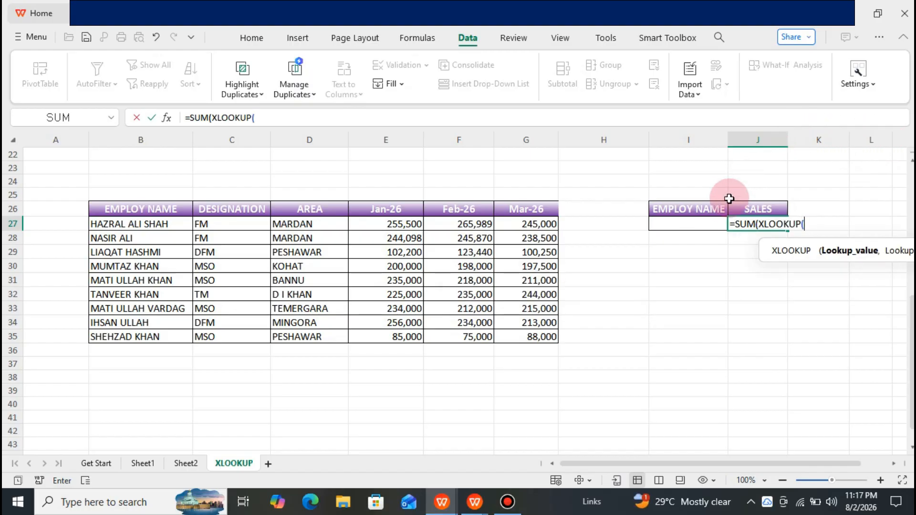
click(696, 225)
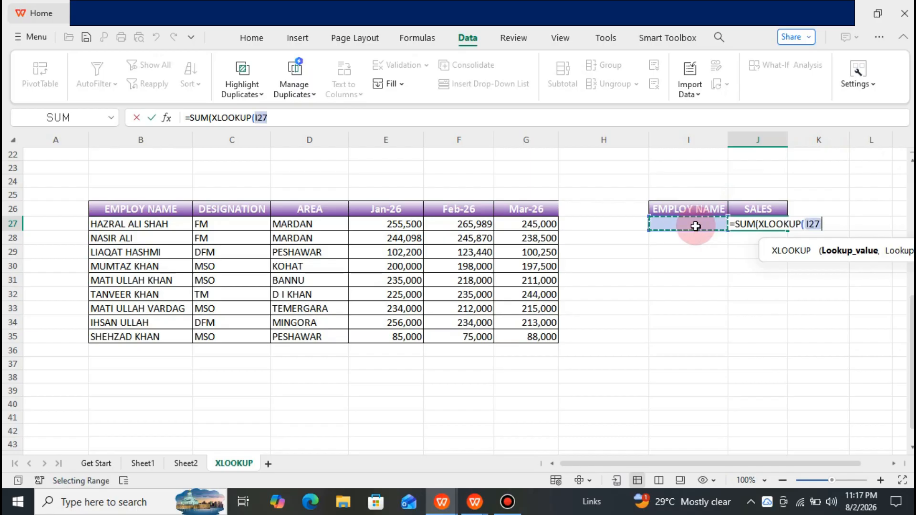
text(,)
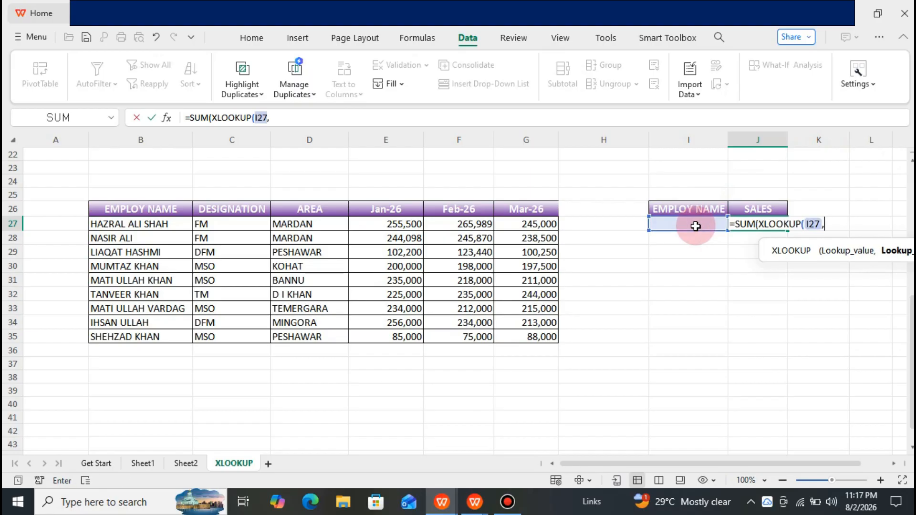
Step: Set the name column B27:B35 as the lookup array of the XLOOKUP in J27
click(182, 224)
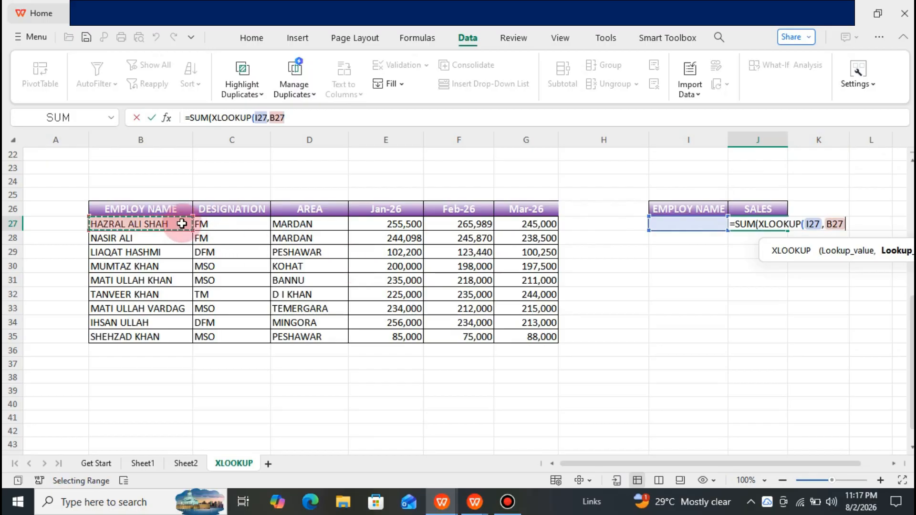
drag(182, 223, 188, 336)
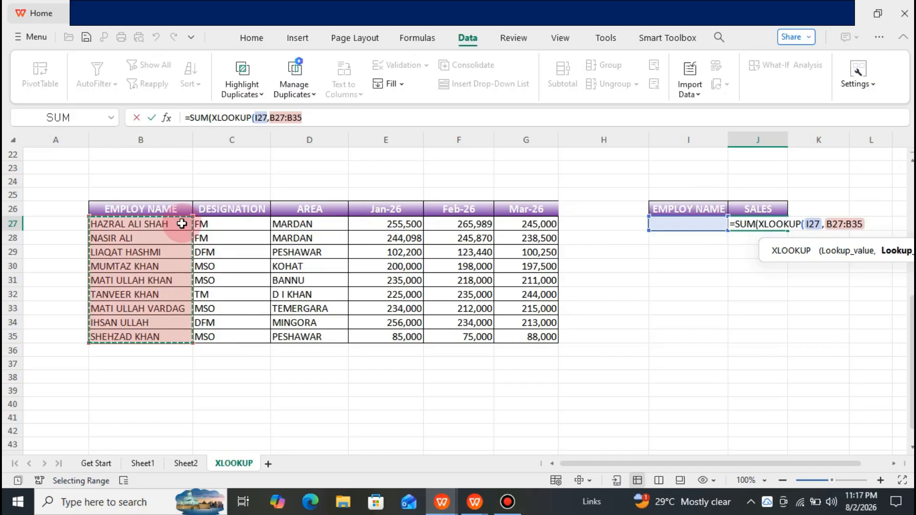
text(,)
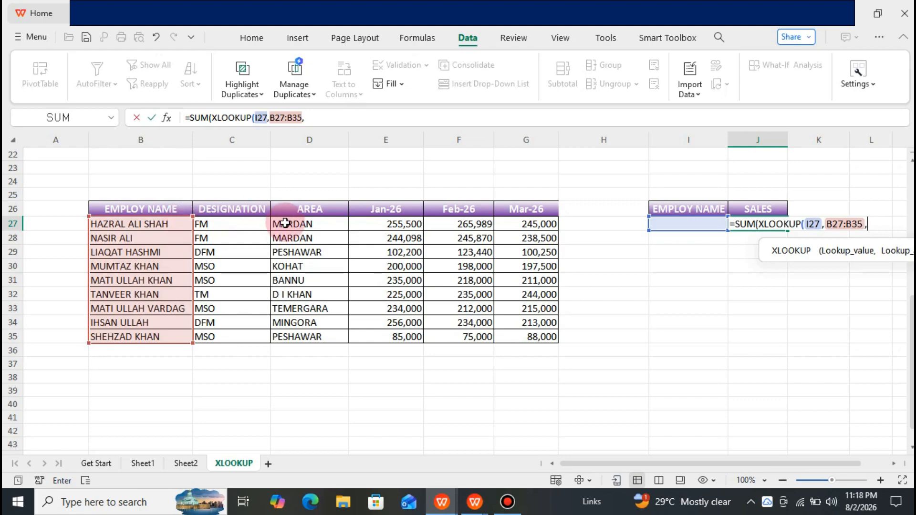
Step: Set the January to March sales E27:G35 as the return array and complete the formula =SUM(XLOOKUP(I27,B27:B35,E27:G35)) in J27
click(365, 226)
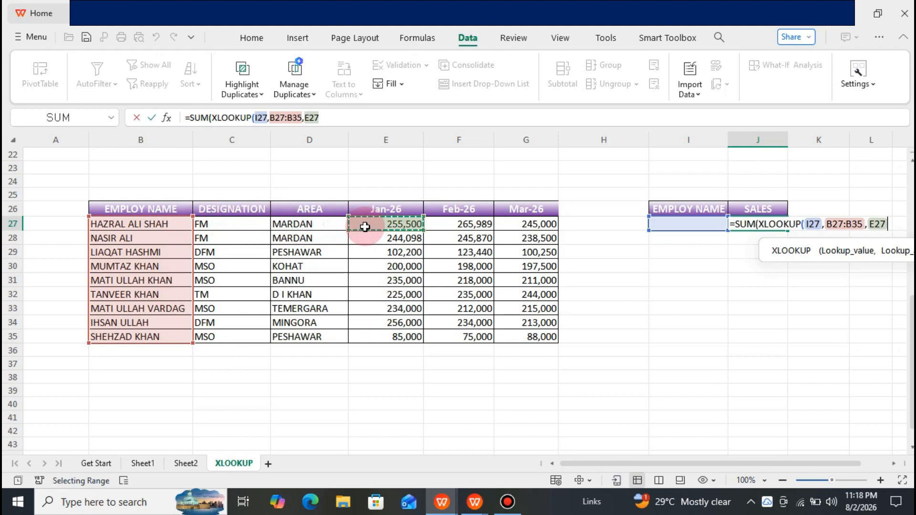
key(shift+Down)
key(shift+Down)
key(shift+Down)
key(shift+Down)
key(shift+Down)
key(shift+Down)
key(shift+Down)
key(shift+Down)
key(shift+Right)
key(shift+Right)
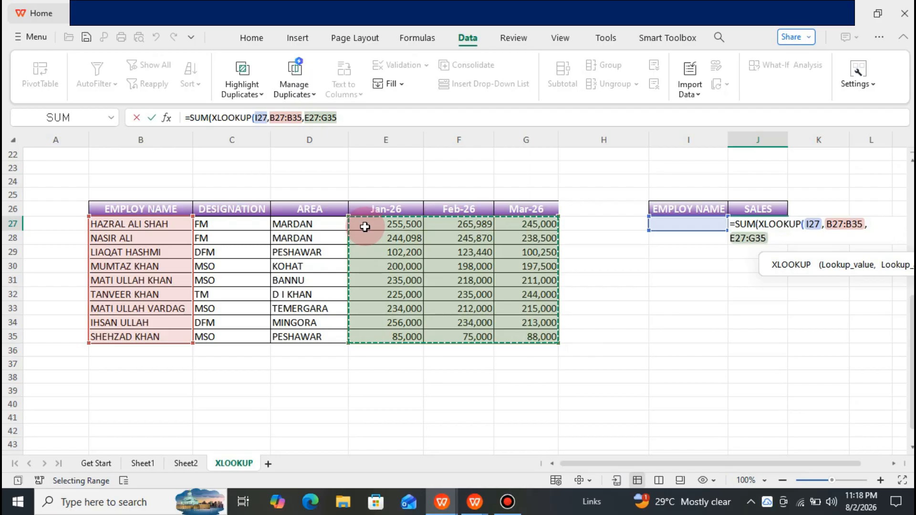
text())
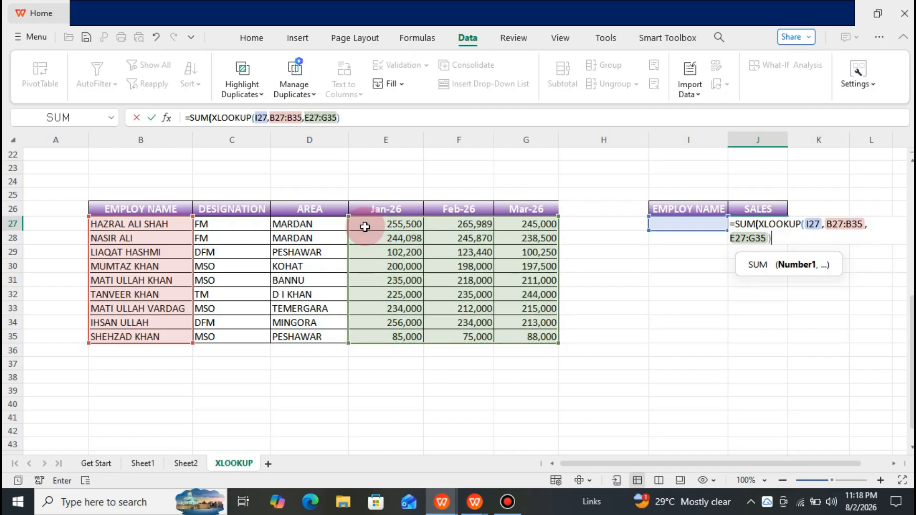
text())
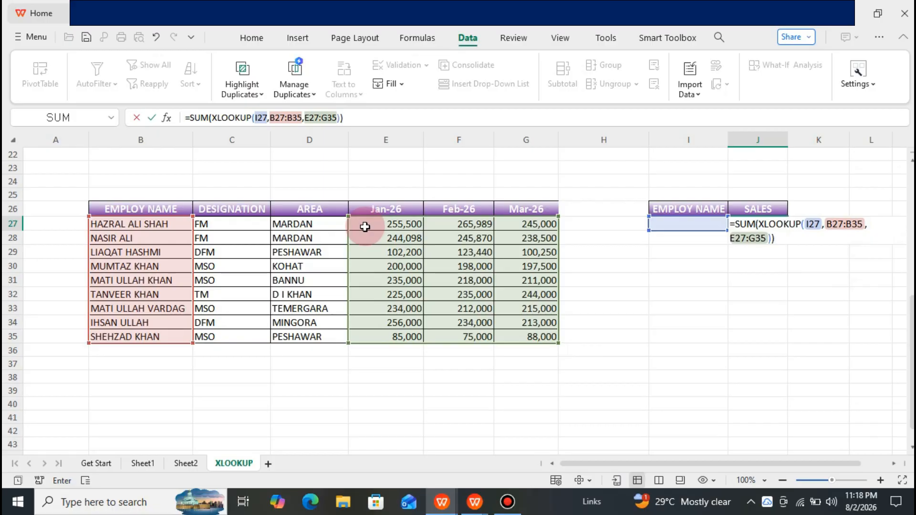
key(Return)
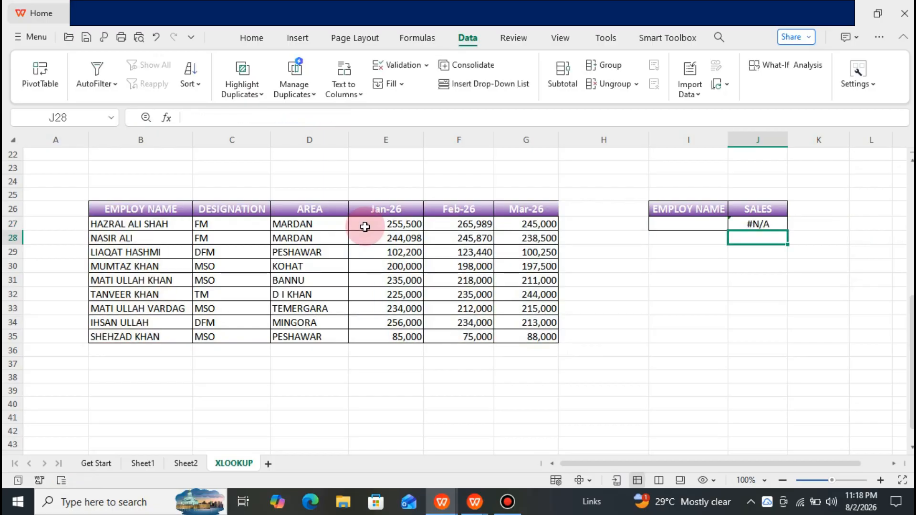
key(Up)
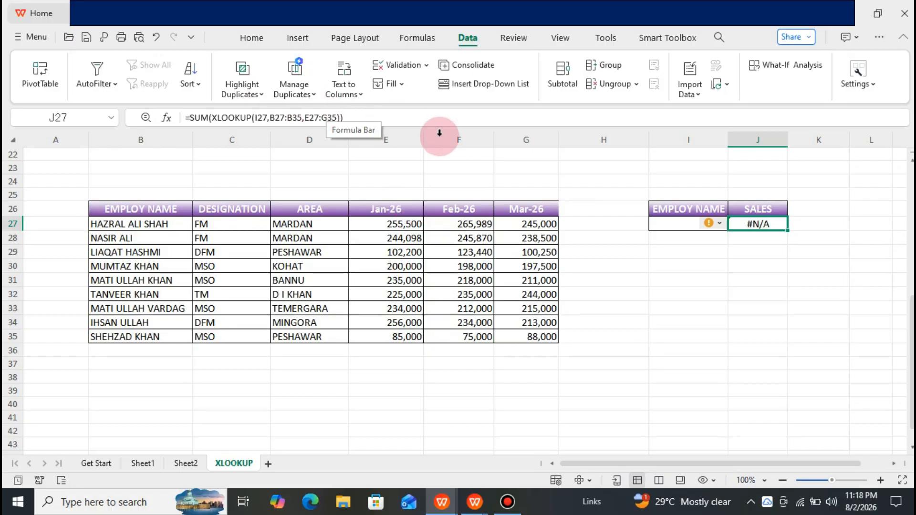
Step: Choose the third employee from the drop-down list in I27 to test the sales formula
click(714, 265)
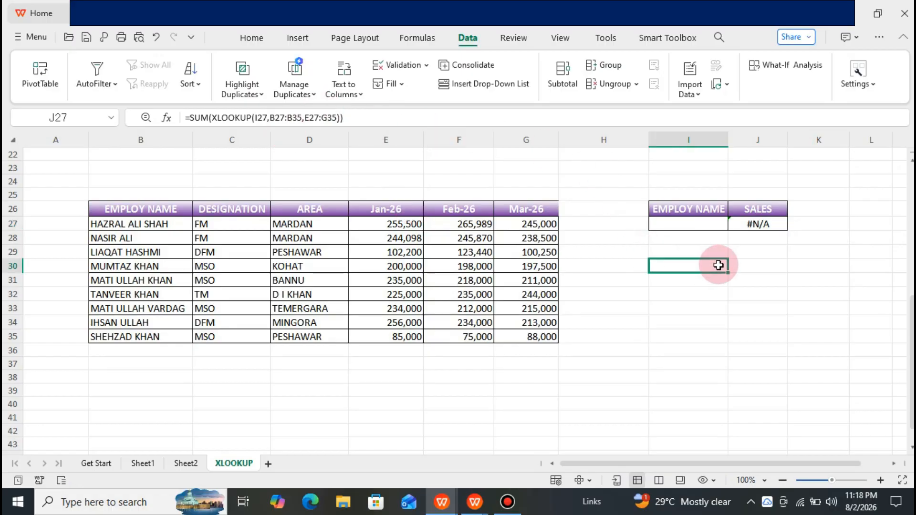
click(709, 227)
click(734, 223)
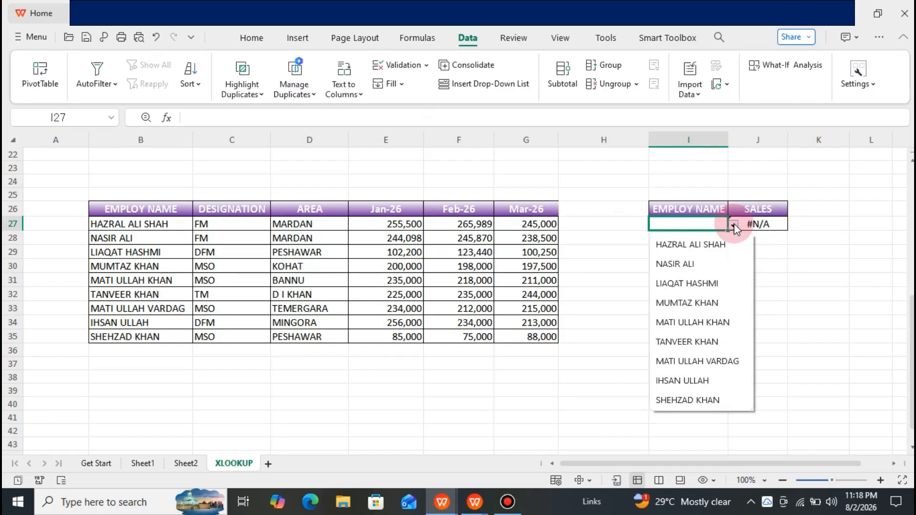
click(695, 287)
click(714, 286)
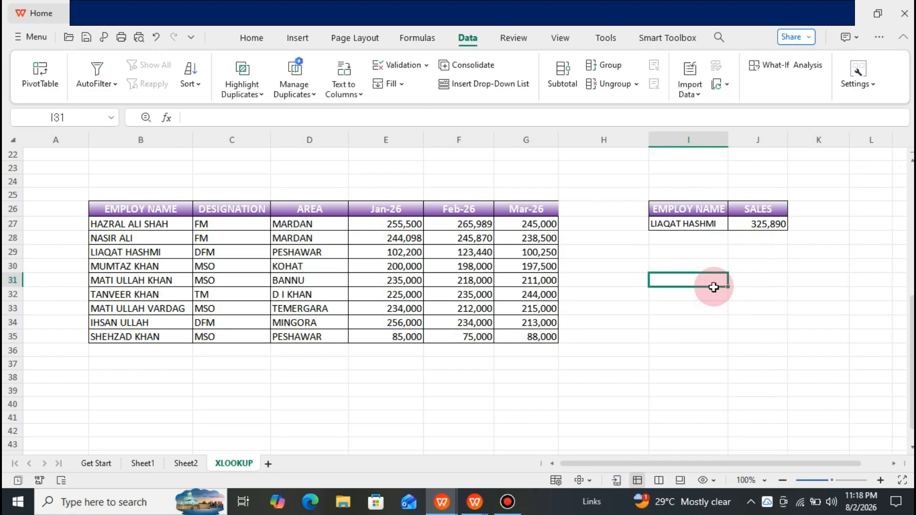
Step: Enter the check formula =E27+F27+G27 in H27 to total the first employee's three months of sales
key(Up)
key(Up)
key(Up)
key(Up)
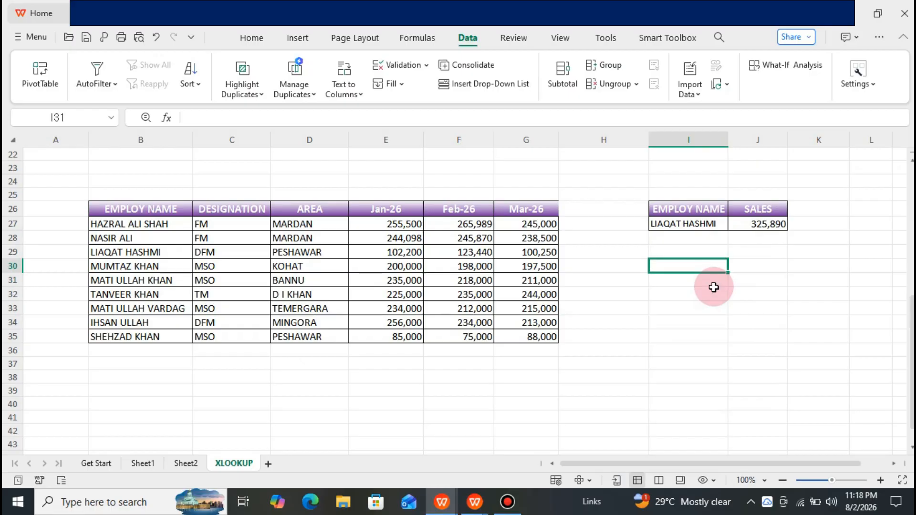
key(Left)
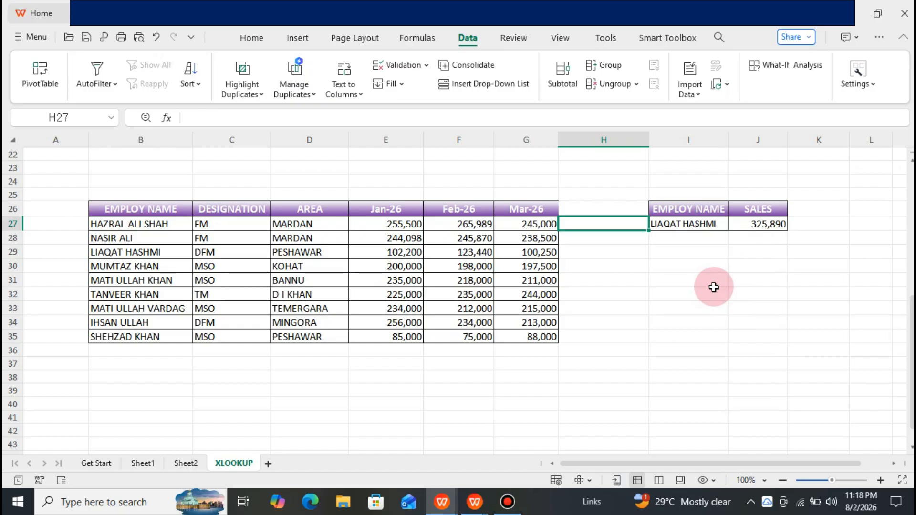
text(=)
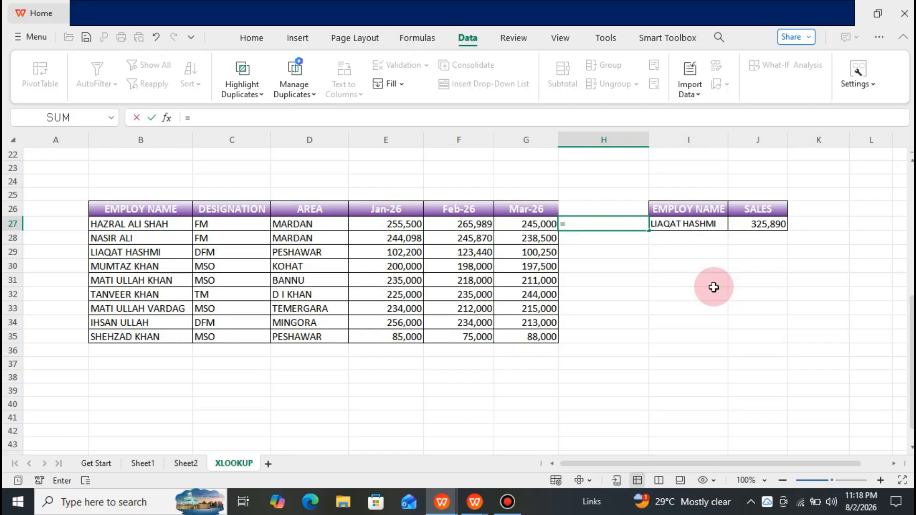
key(Left)
key(Left)
key(Left)
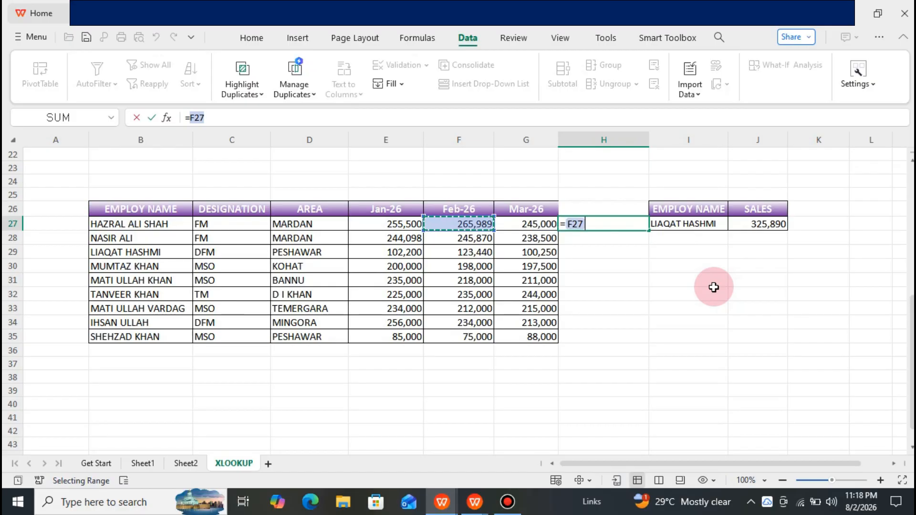
text(+)
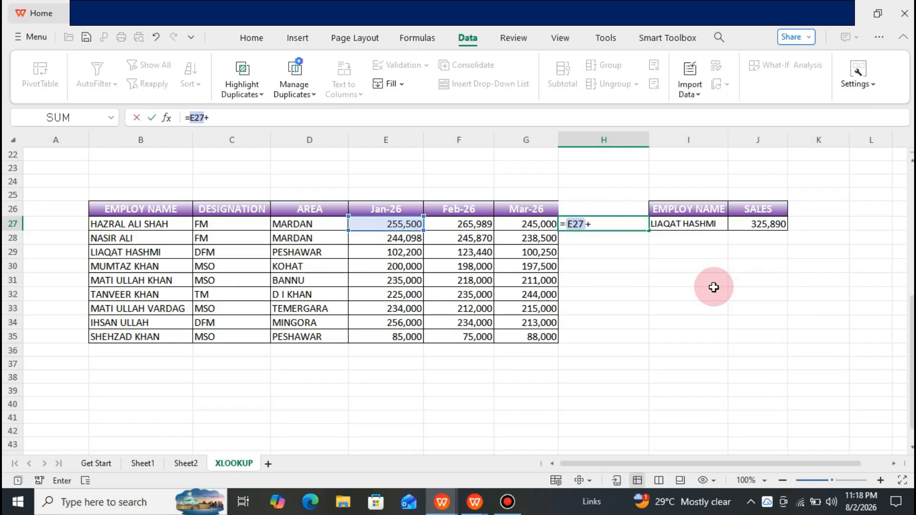
key(Left)
key(Left)
text(+)
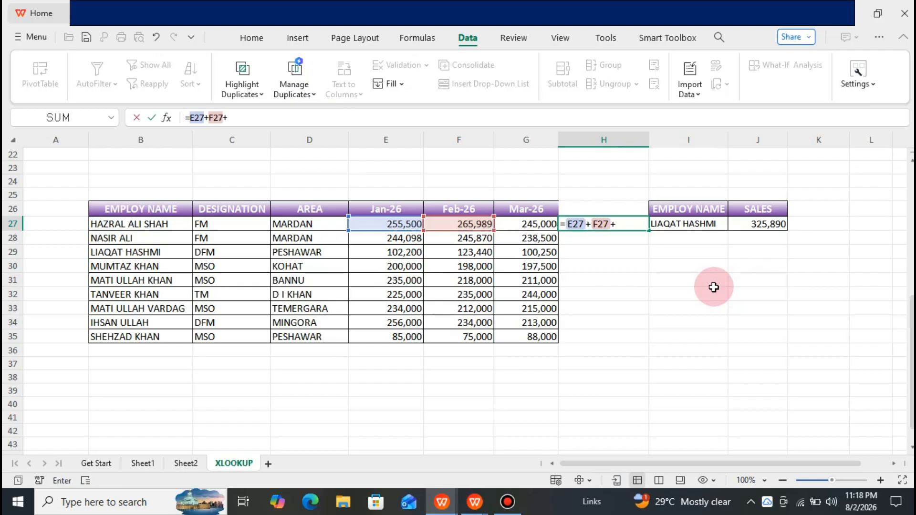
key(Left)
key(Return)
key(Up)
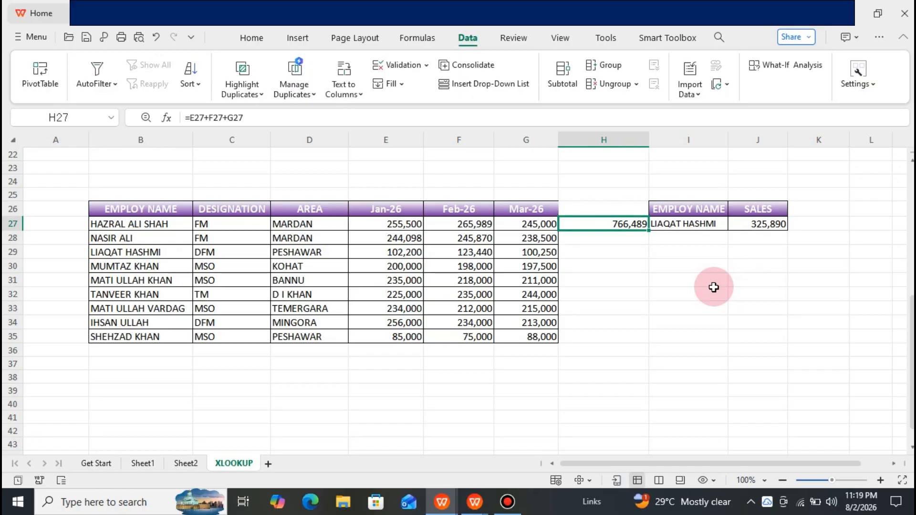
Step: Copy the three-month total formula from H27 into H28:H35 for the remaining employees
key(Down)
key(shift+Down)
key(shift+Down)
key(shift+Down)
key(shift+Down)
key(shift+Down)
key(shift+Down)
key(shift+Down)
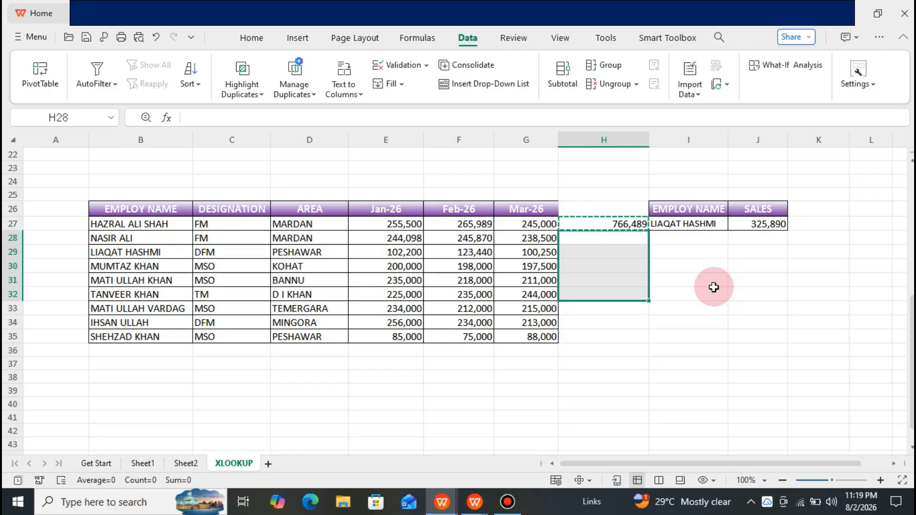
text(728,468 325,890 595,500 664,000 704,000 661,000 703,000 248,000)
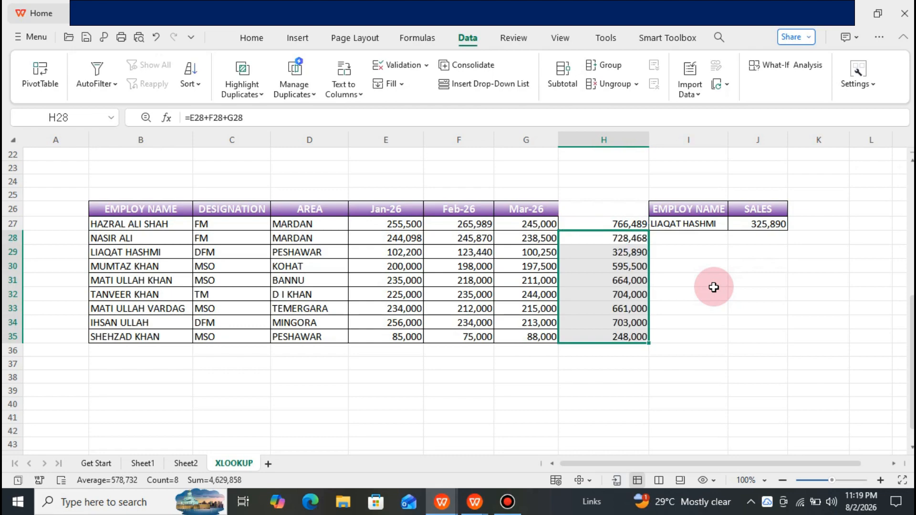
key(Up)
key(Up)
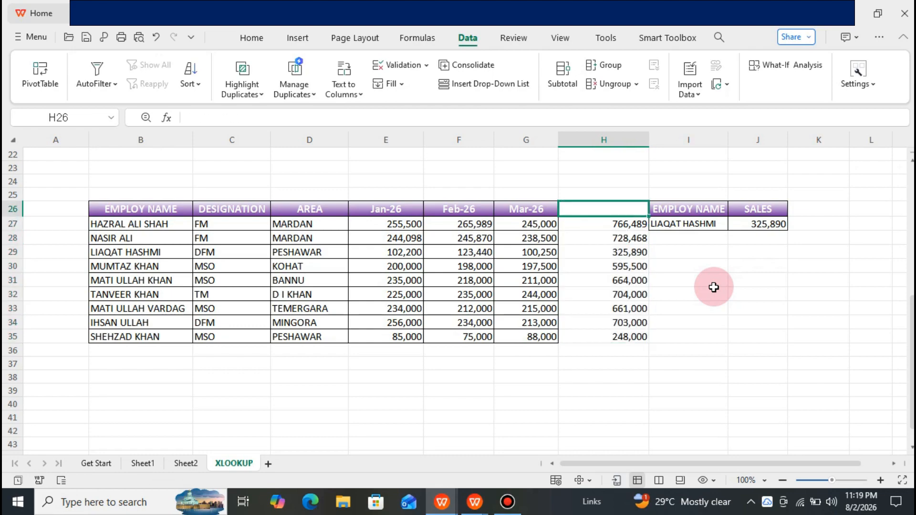
Step: Choose the fourth, sixth, fifth, eighth and first employees in turn in I27, comparing the sales in J27 with the column H totals
key(Down)
key(Right)
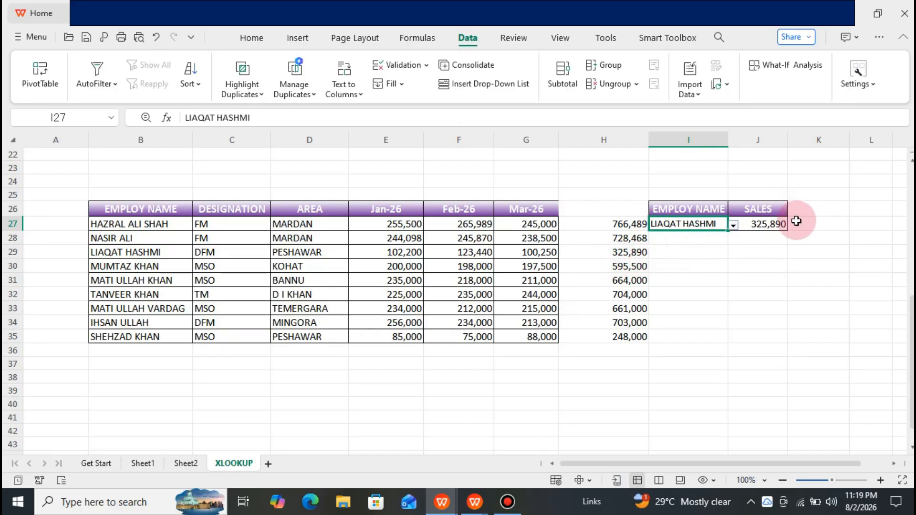
click(733, 225)
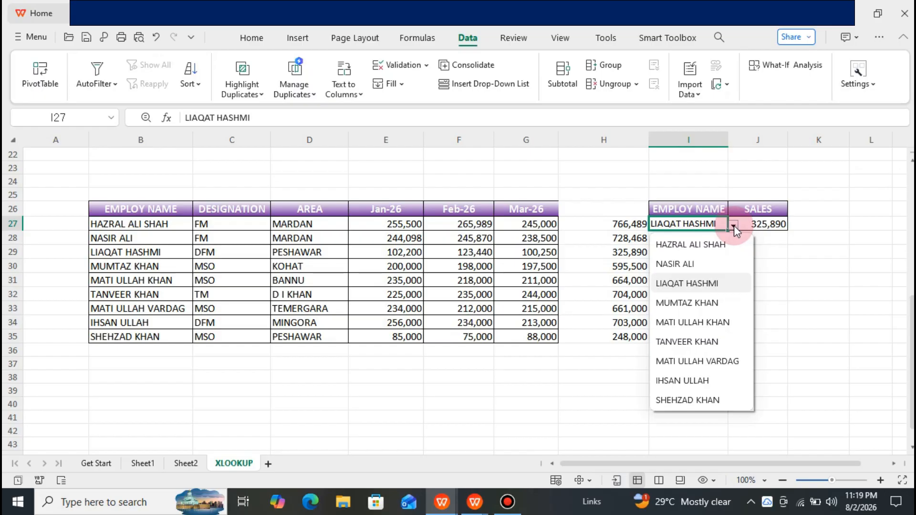
click(696, 306)
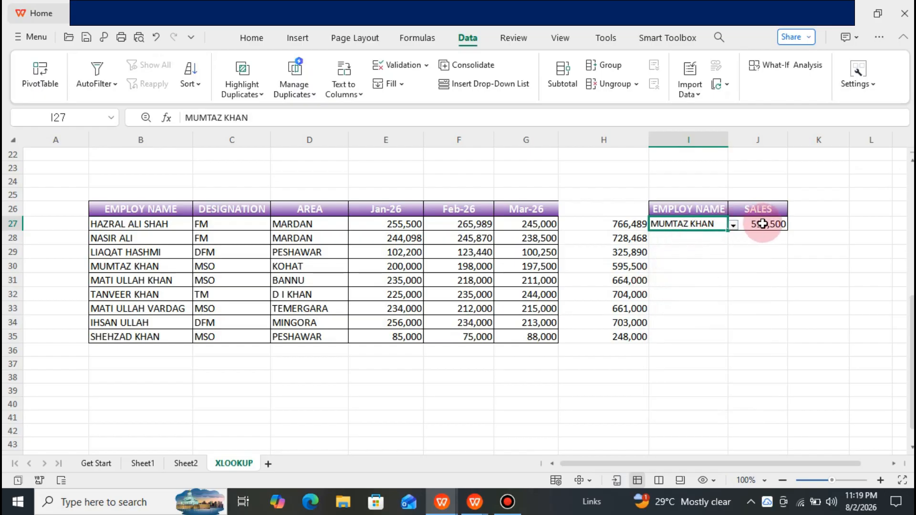
click(732, 225)
click(690, 343)
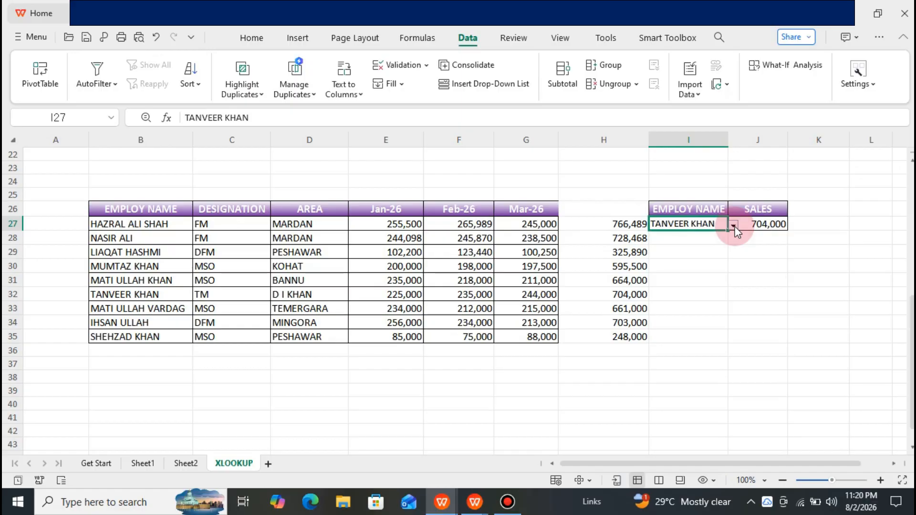
click(734, 227)
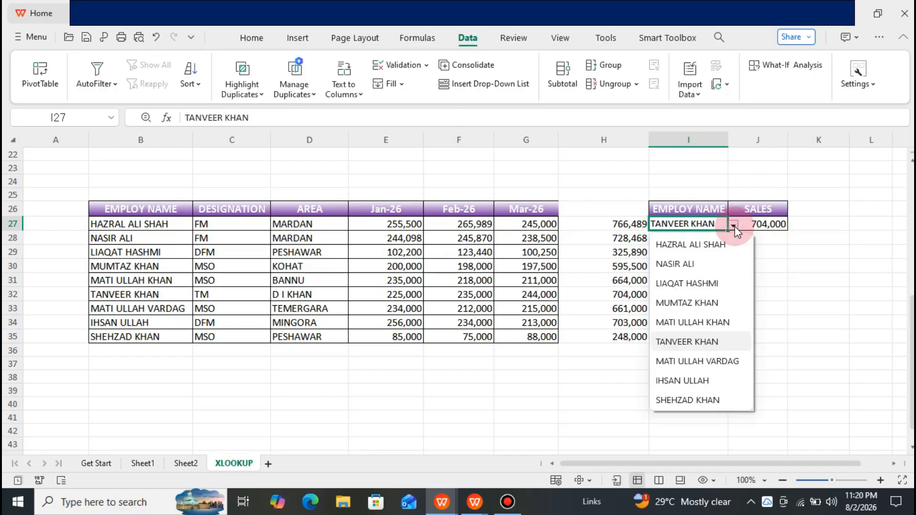
click(698, 323)
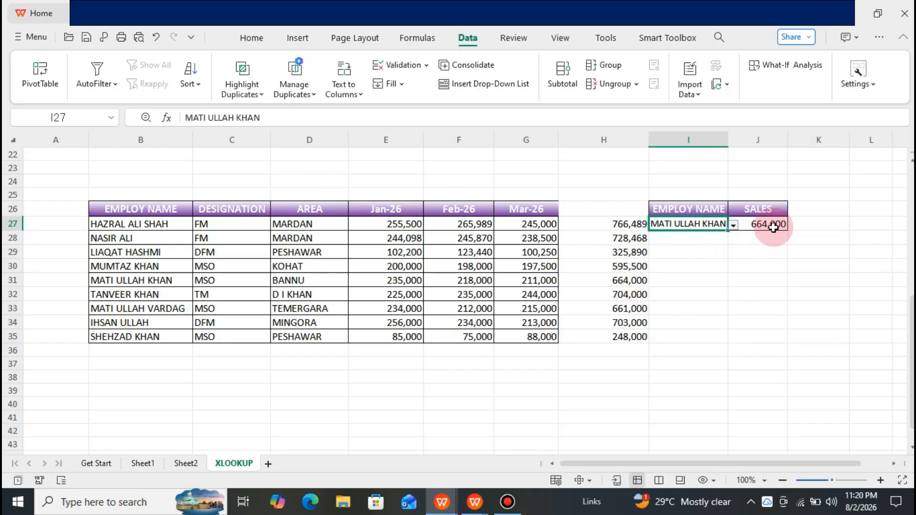
click(734, 225)
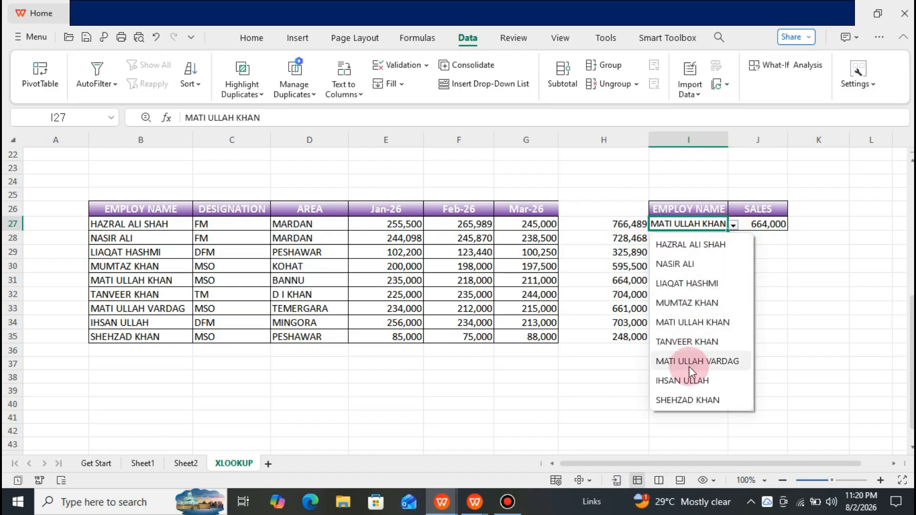
click(689, 380)
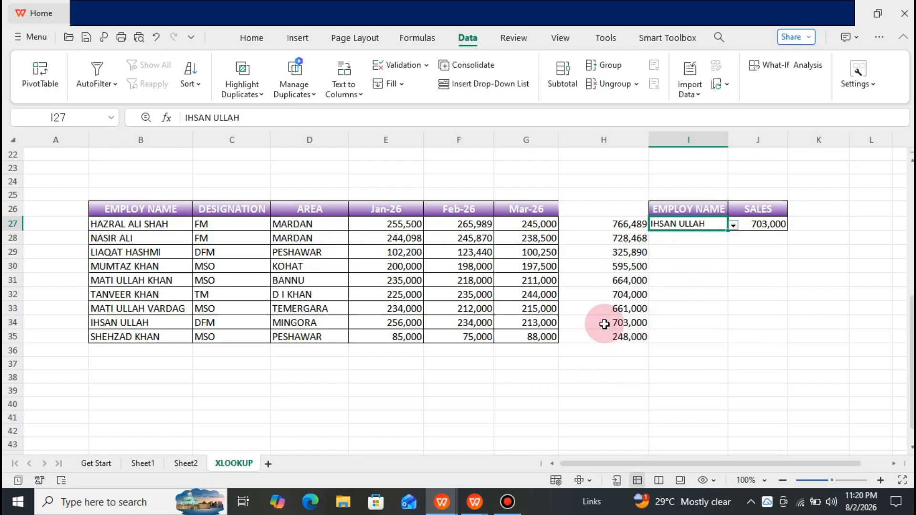
click(732, 225)
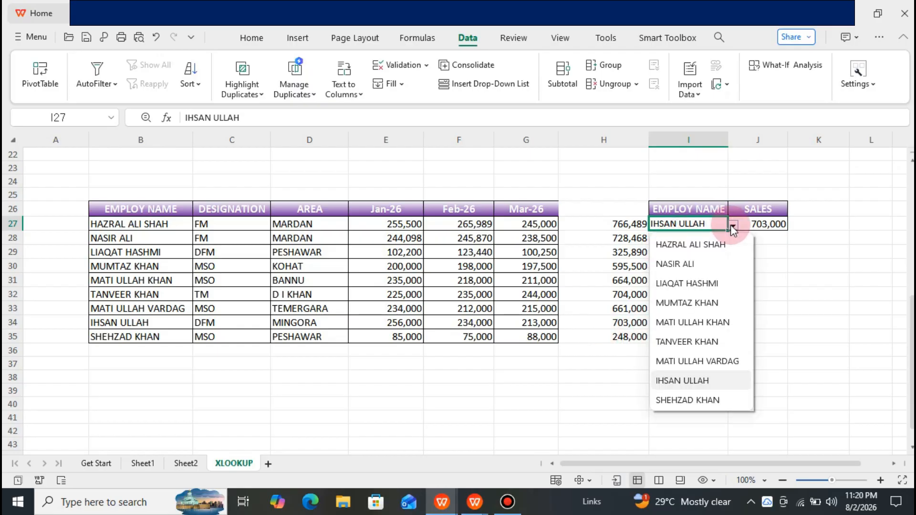
key(Escape)
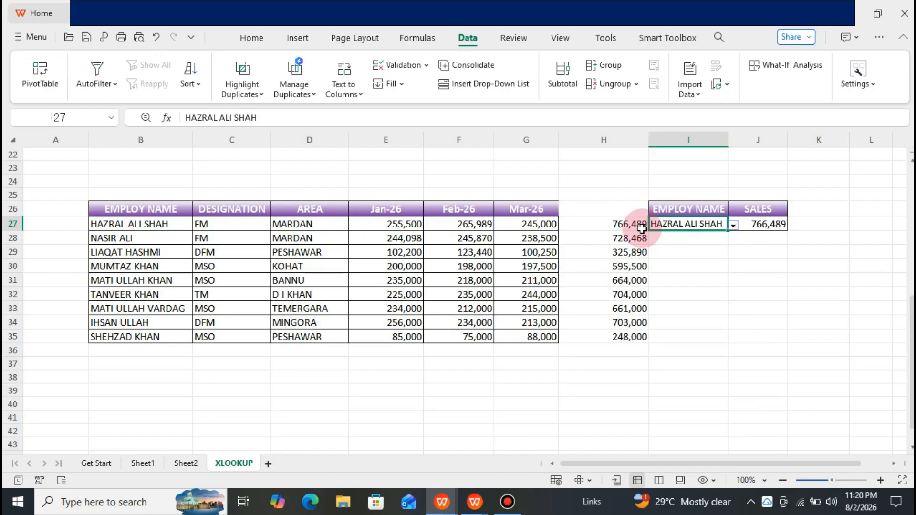
Step: Return to cell A1 at the start of the XLOOKUP sheet, above the employee details table
key(Up)
key(Up)
key(Up)
key(Up)
key(Up)
key(Up)
key(Up)
key(Up)
key(Up)
key(Up)
key(Up)
key(Up)
key(Up)
key(Up)
key(Up)
key(Up)
key(Up)
key(Up)
key(Up)
key(Up)
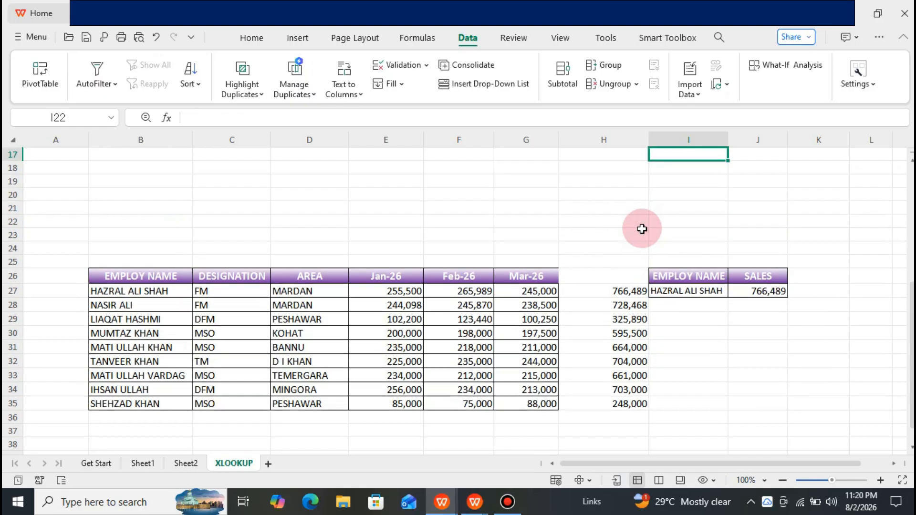
key(Up)
key(Up)
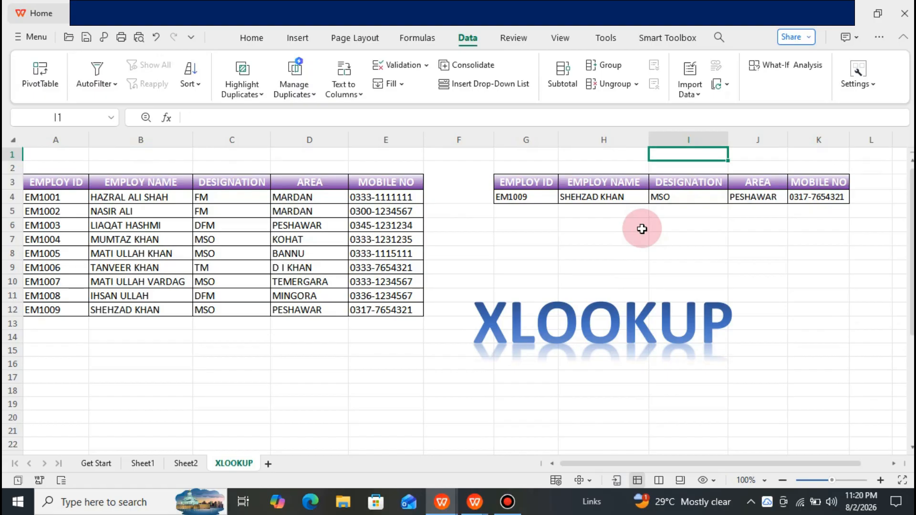
key(Left)
key(Left)
key(Left)
key(Left)
key(Left)
key(Left)
key(Left)
key(Left)
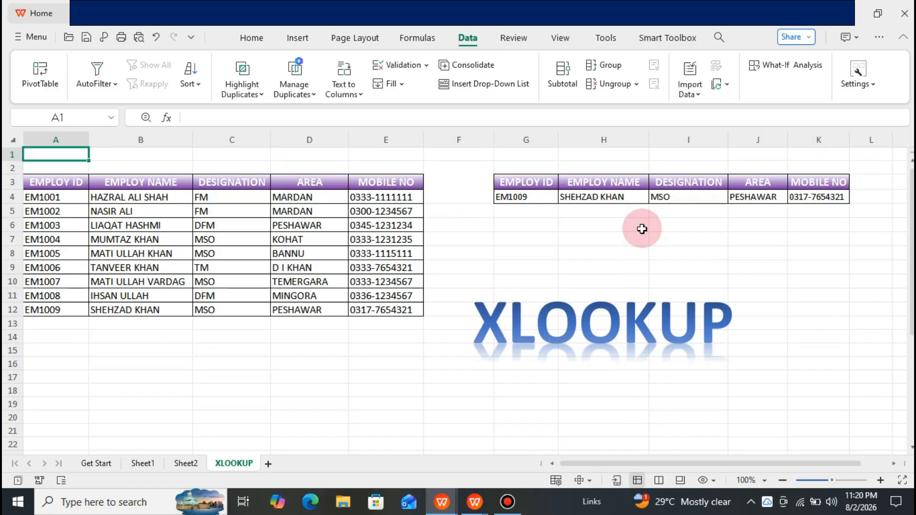